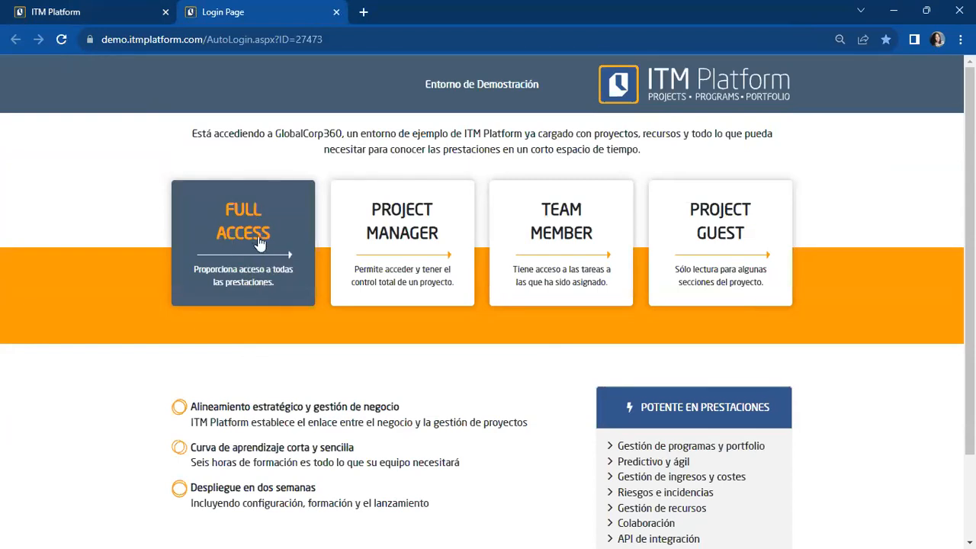
- Enter the demo environment with Full Access, bring up the Configuración options and close the messages panel
click(255, 241)
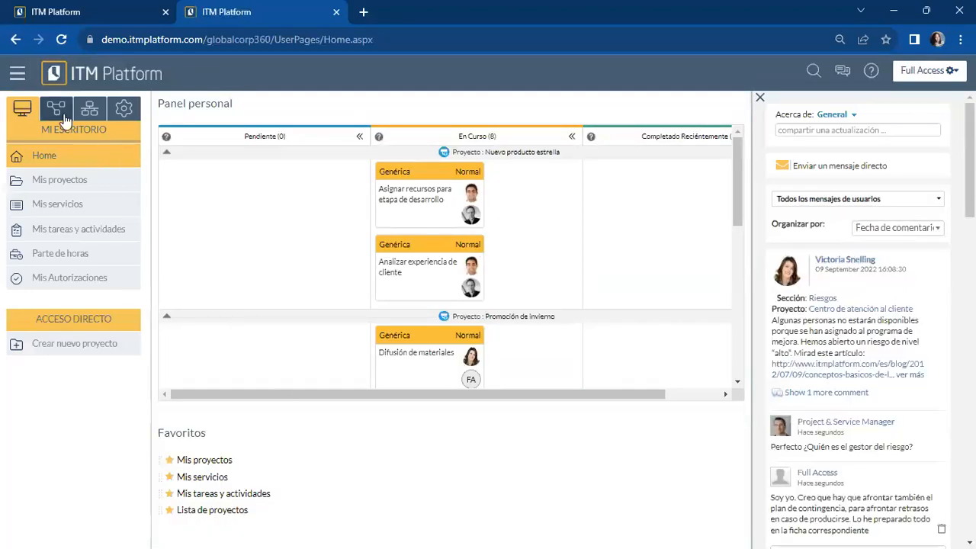
click(126, 111)
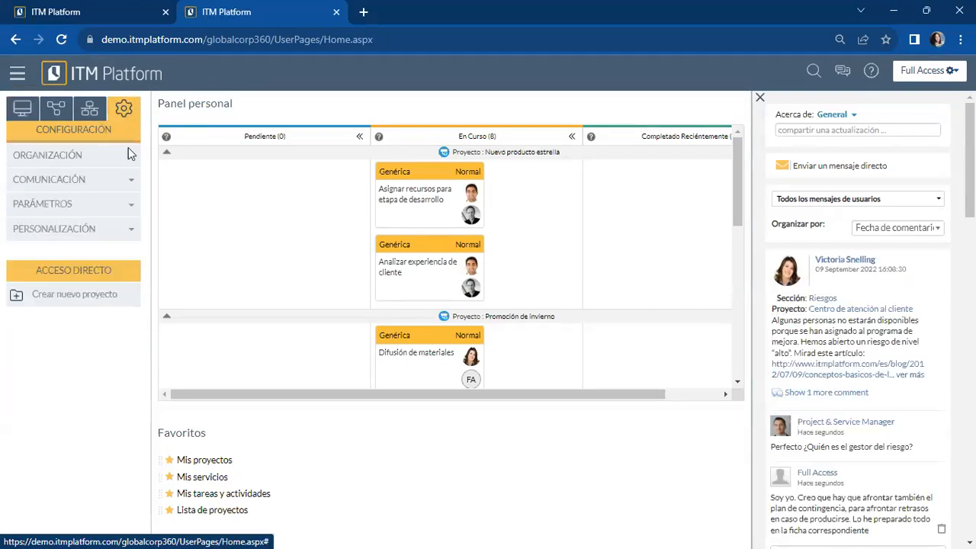
click(93, 111)
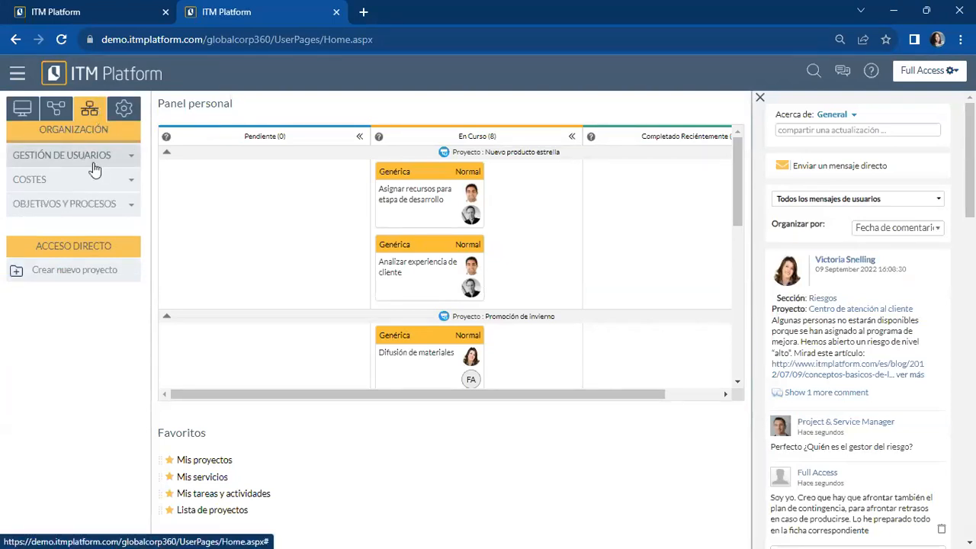
click(124, 109)
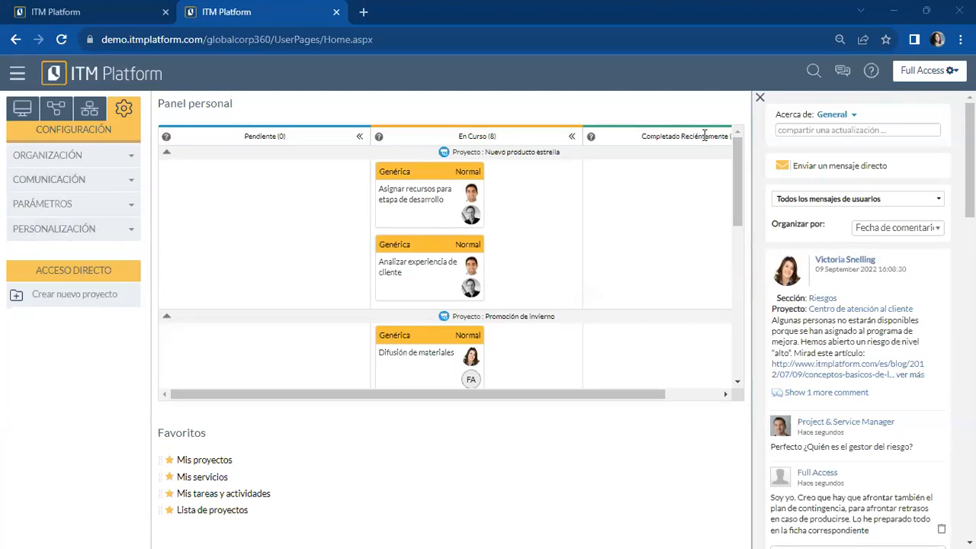
click(761, 98)
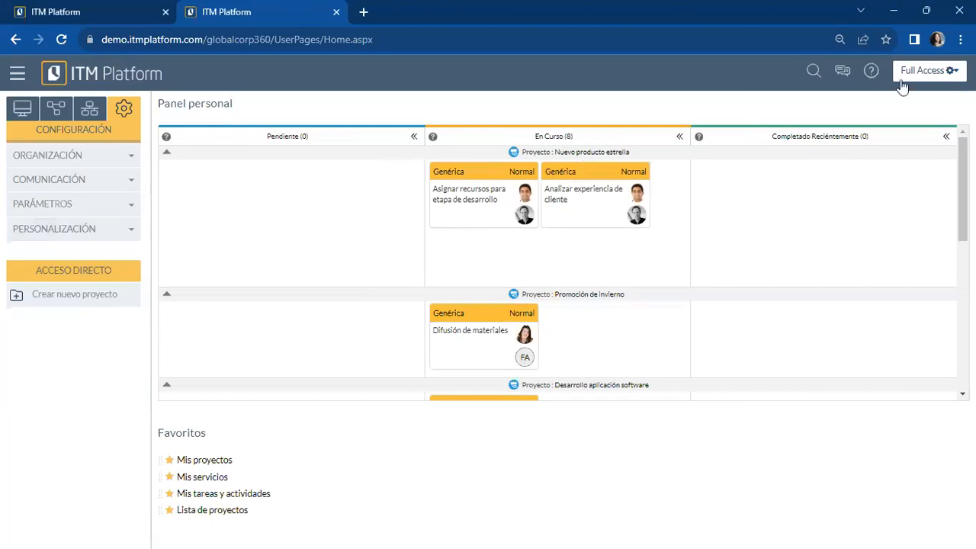
- Open the organization's Datos generales and review its name, language, contact information and financial units
click(111, 157)
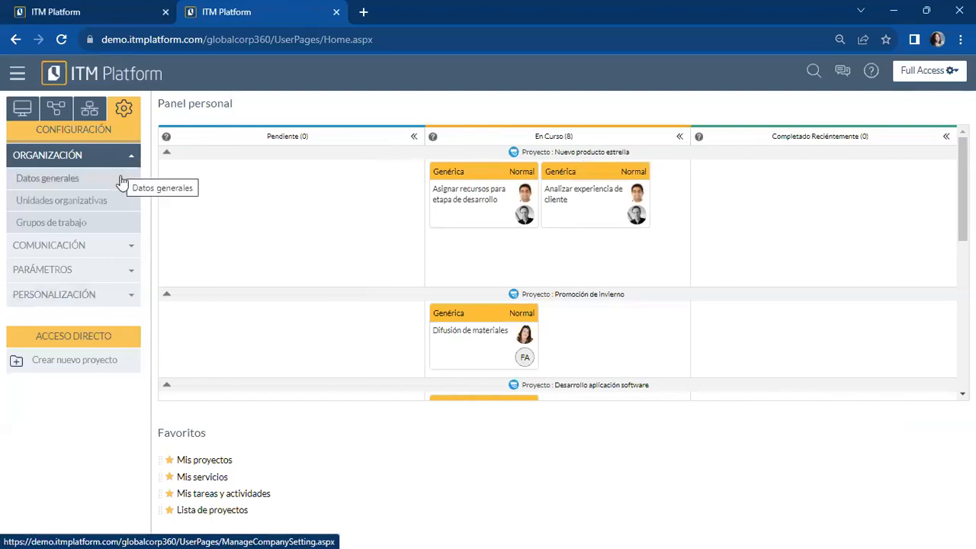
click(66, 183)
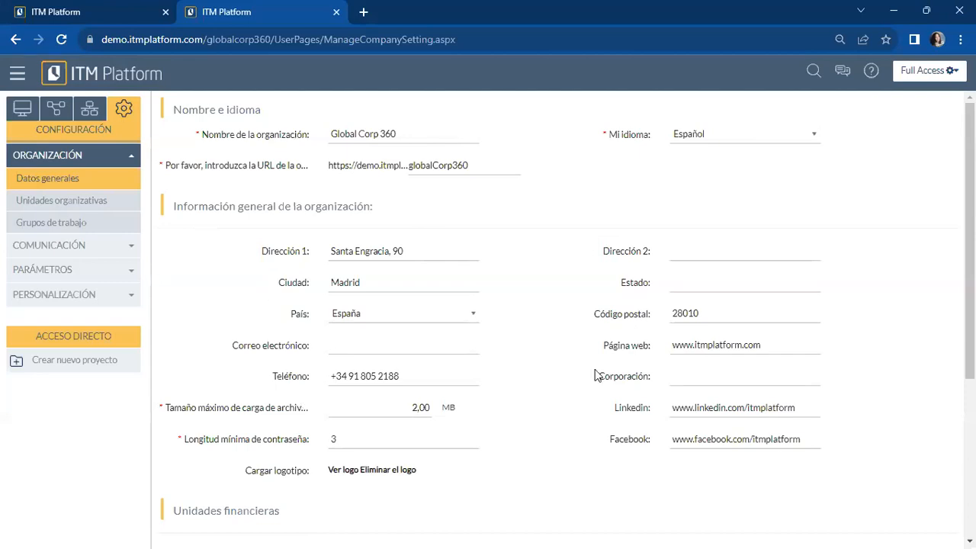
scroll(596, 375, down, 1)
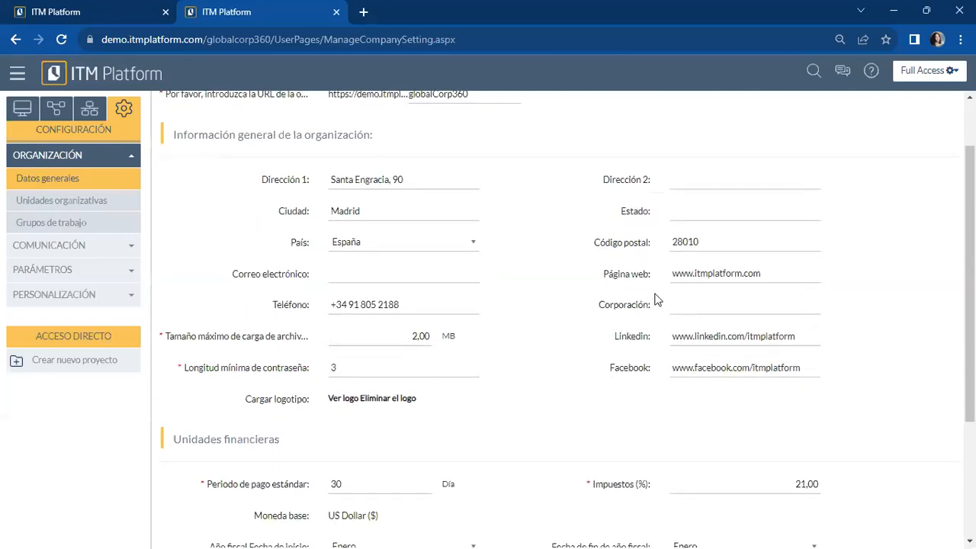
scroll(453, 355, down, 2)
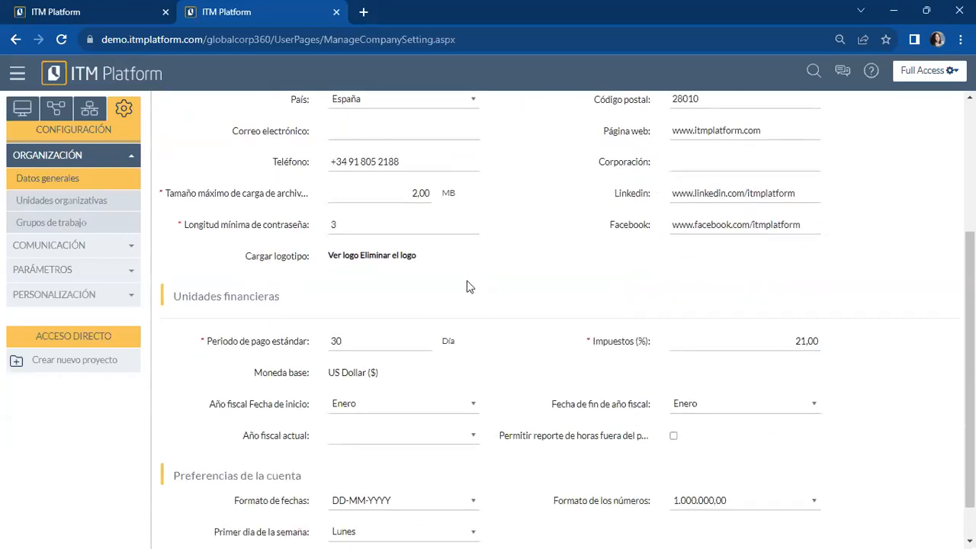
scroll(500, 290, down, 1)
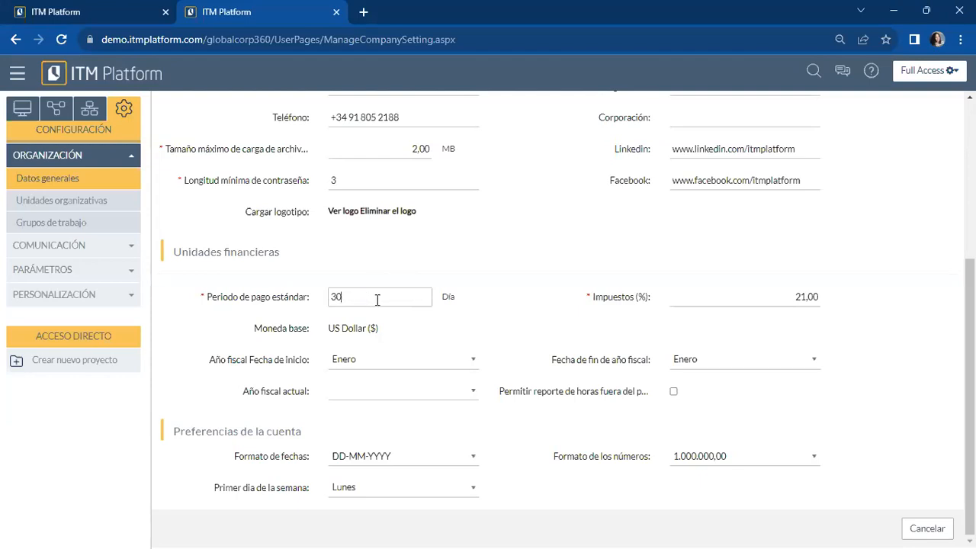
- Examine the tax percentage and the available date format, first weekday and number format options without changing them
click(730, 293)
click(854, 319)
click(465, 457)
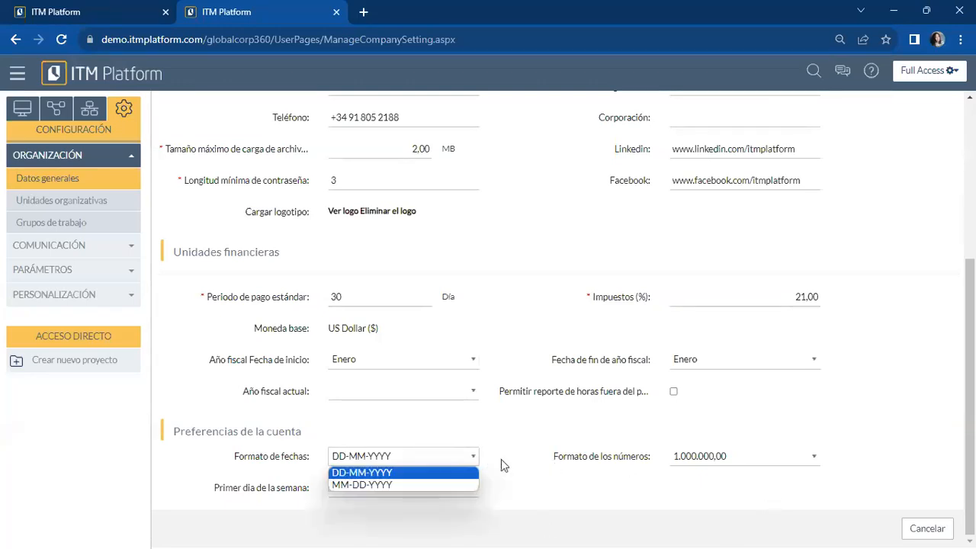
click(501, 459)
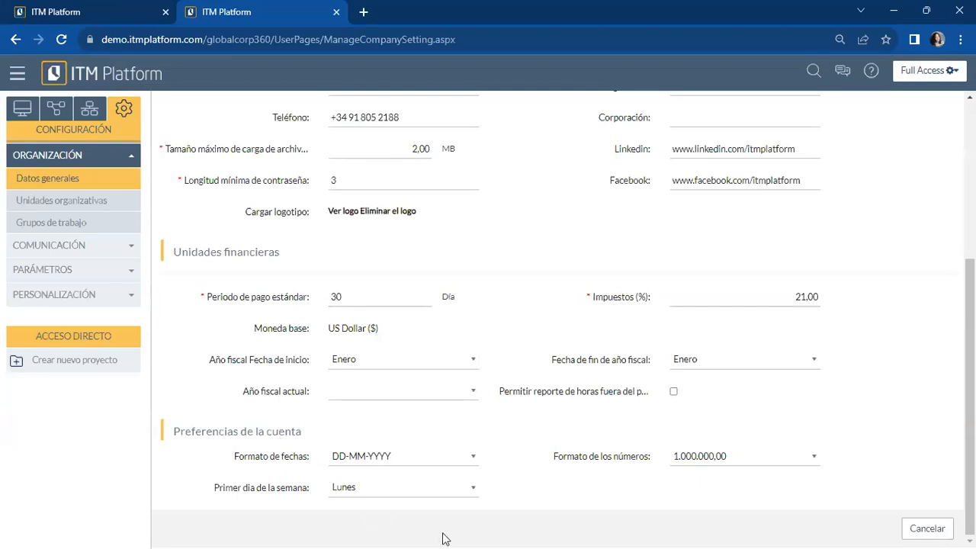
click(475, 496)
click(537, 494)
click(755, 464)
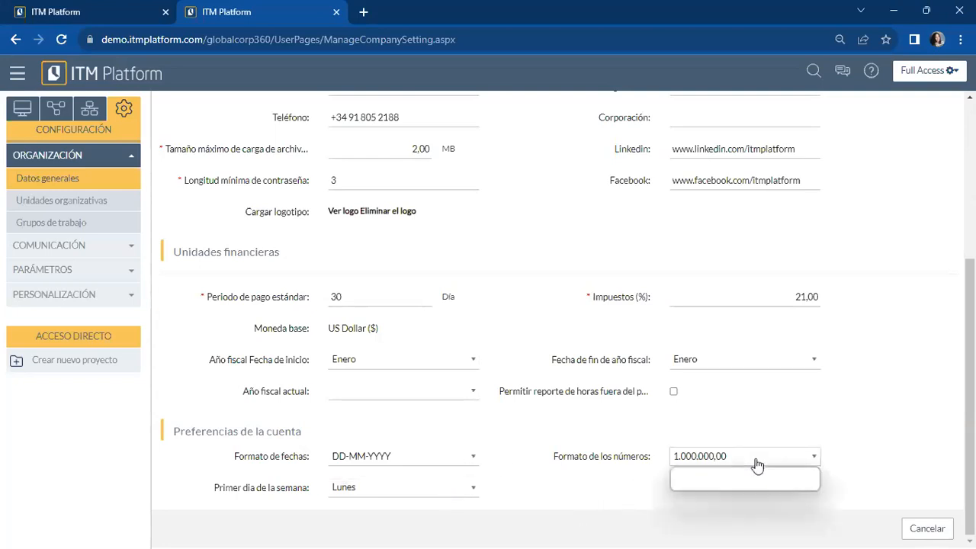
click(900, 459)
scroll(316, 259, up, 4)
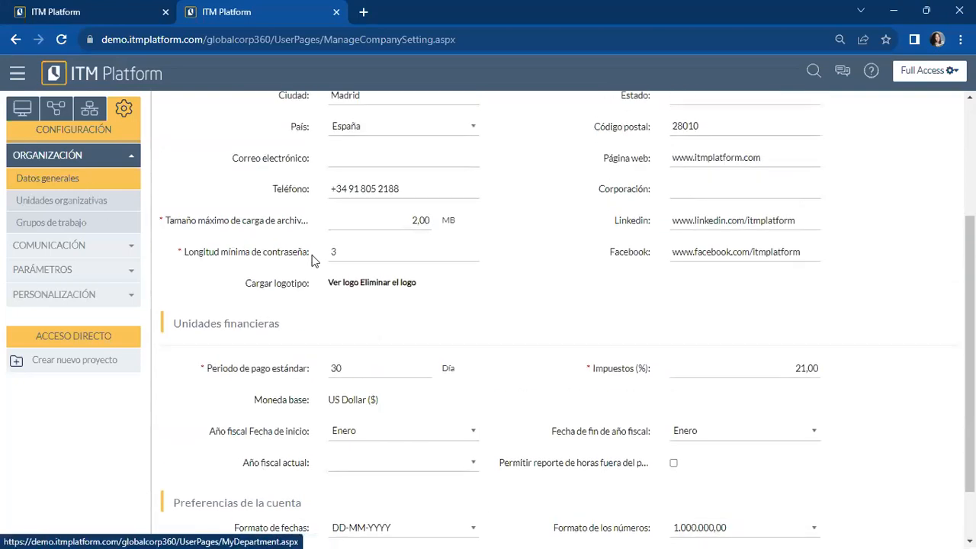
- Open Unidades organizativas, examine the new unit form's fields and parent unit options, and leave it without saving
click(89, 202)
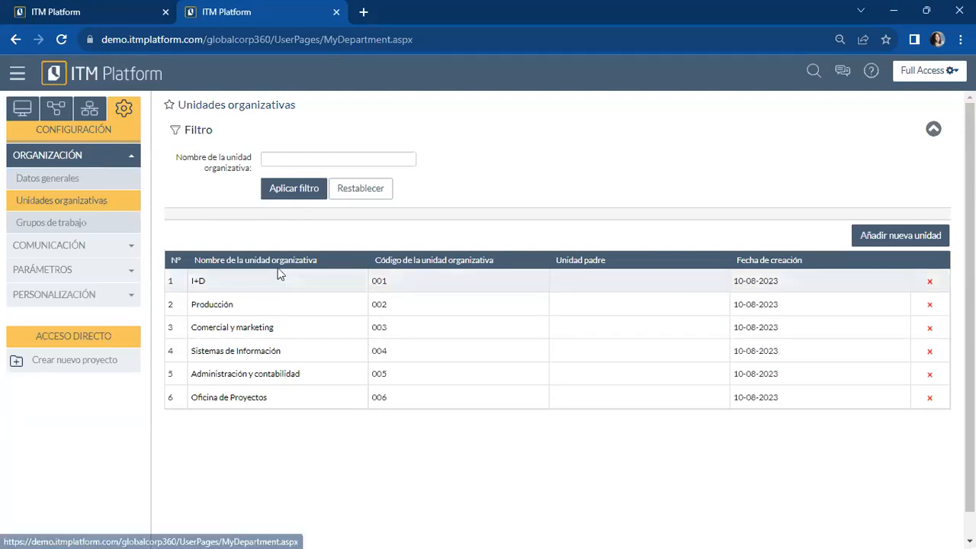
click(892, 237)
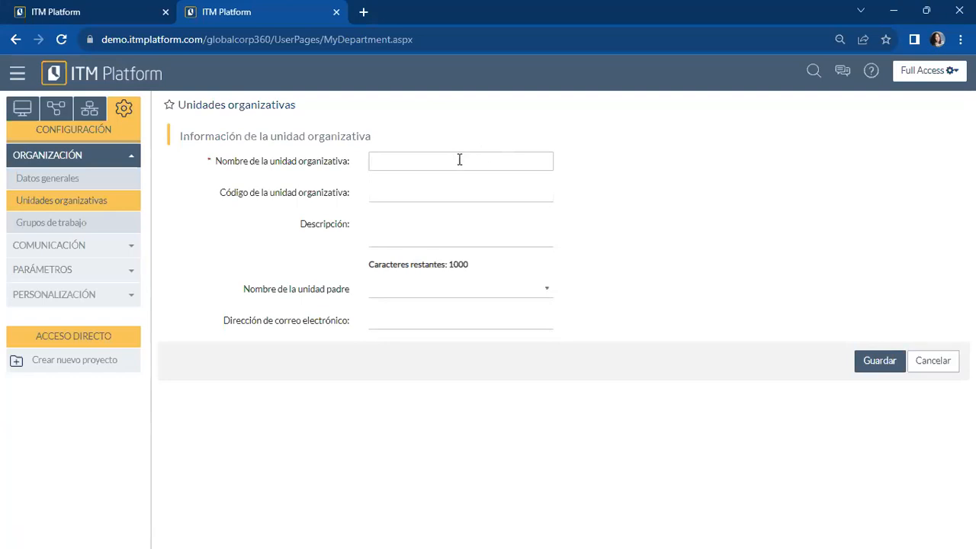
click(443, 196)
click(584, 218)
click(486, 220)
click(673, 239)
click(546, 289)
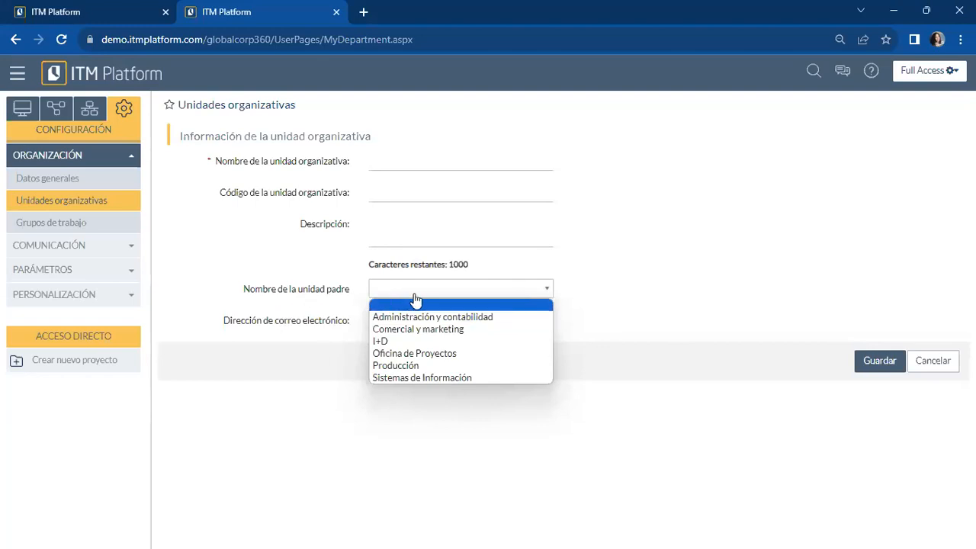
click(700, 283)
click(448, 319)
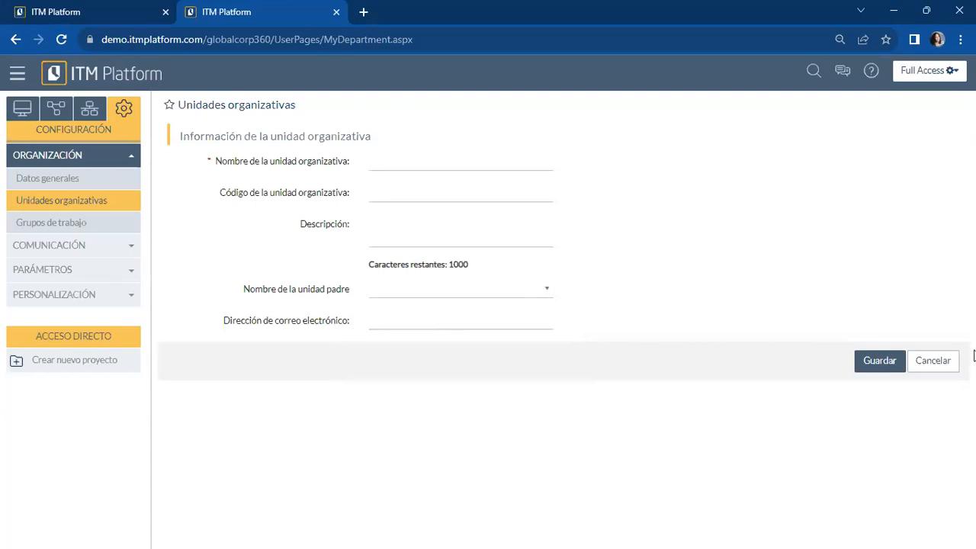
click(948, 363)
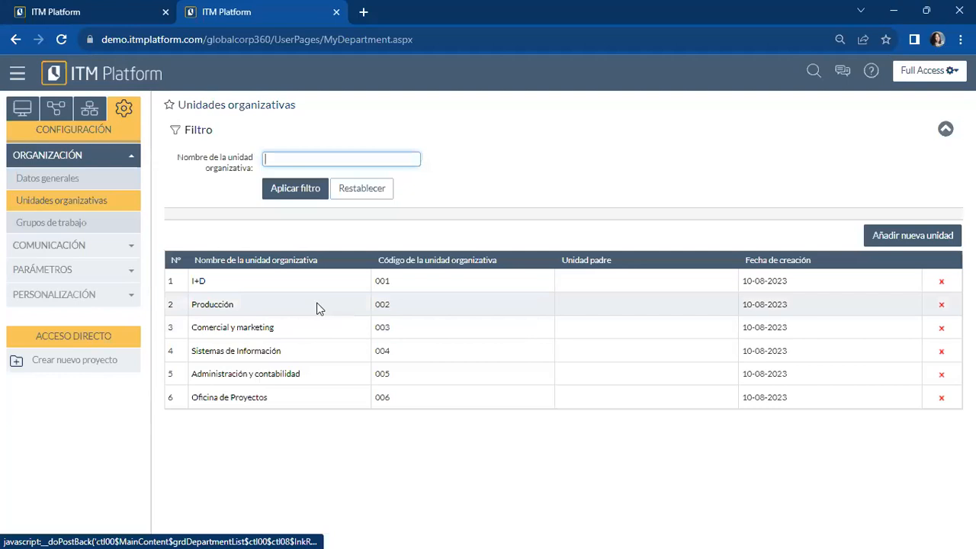
- Open the Árbol organizativo, inspect the internal users and projects of I+D, and collapse the I+D unit
click(58, 111)
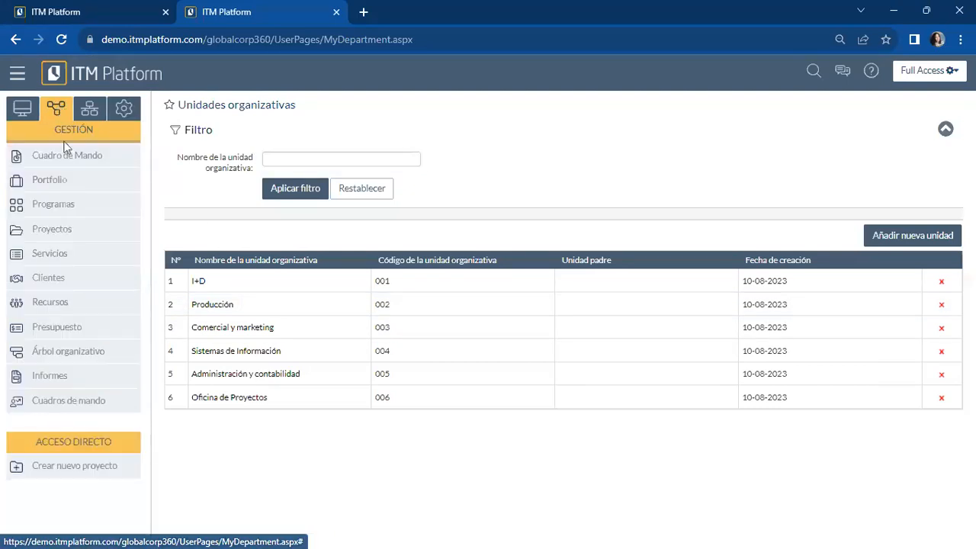
click(52, 352)
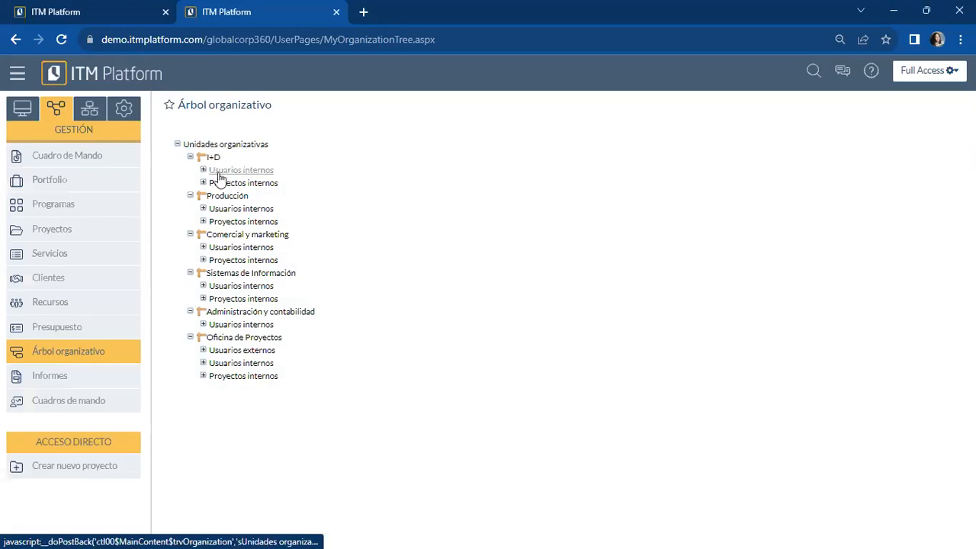
click(203, 170)
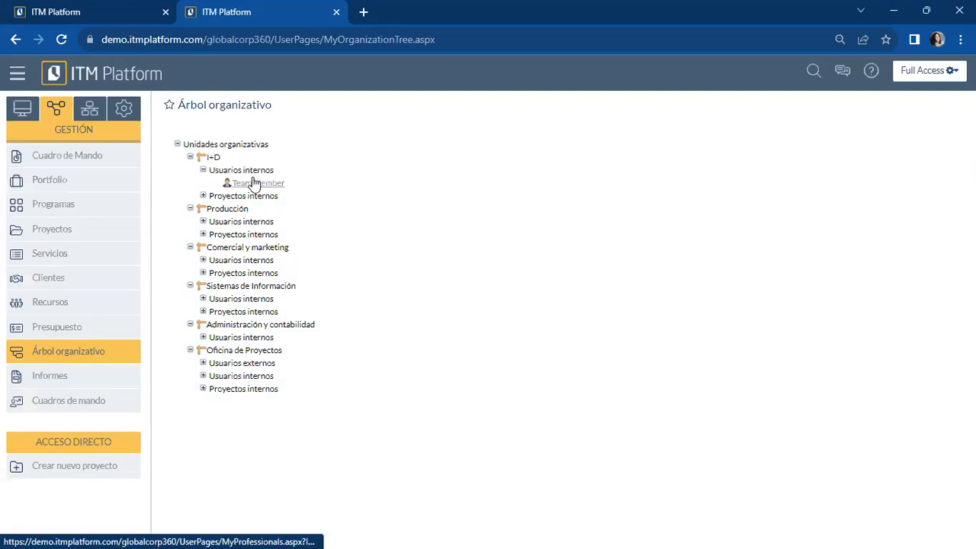
click(203, 196)
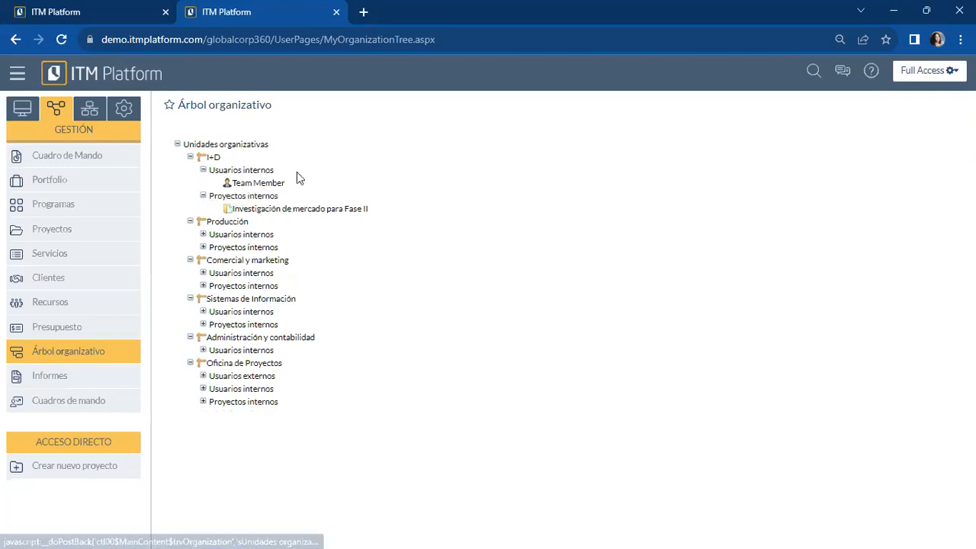
click(177, 146)
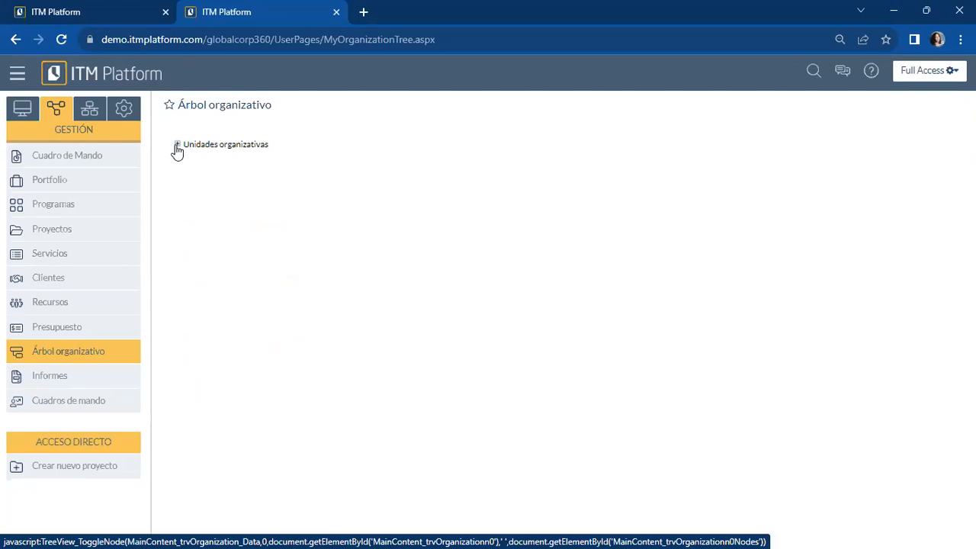
click(177, 146)
click(190, 158)
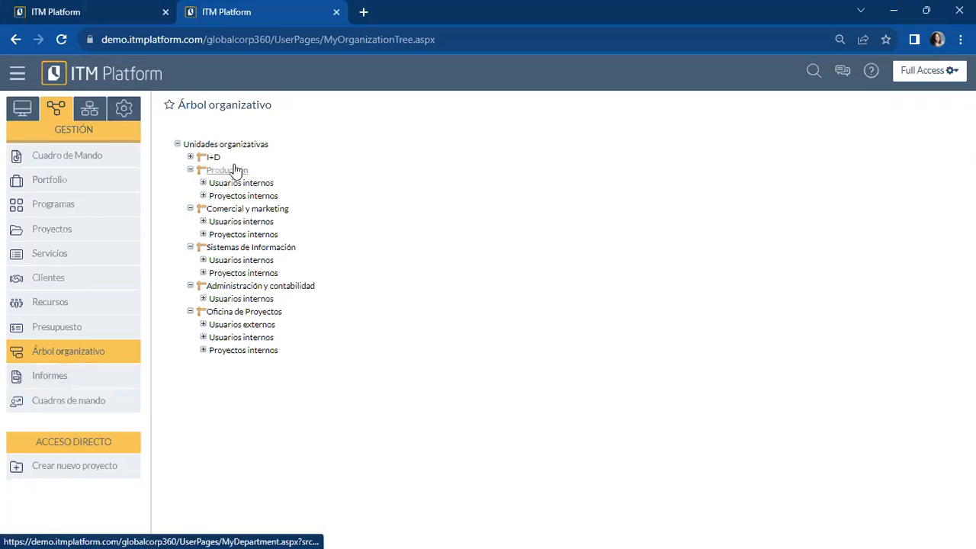
- Open the Grupos de trabajo list in the organization configuration
click(124, 112)
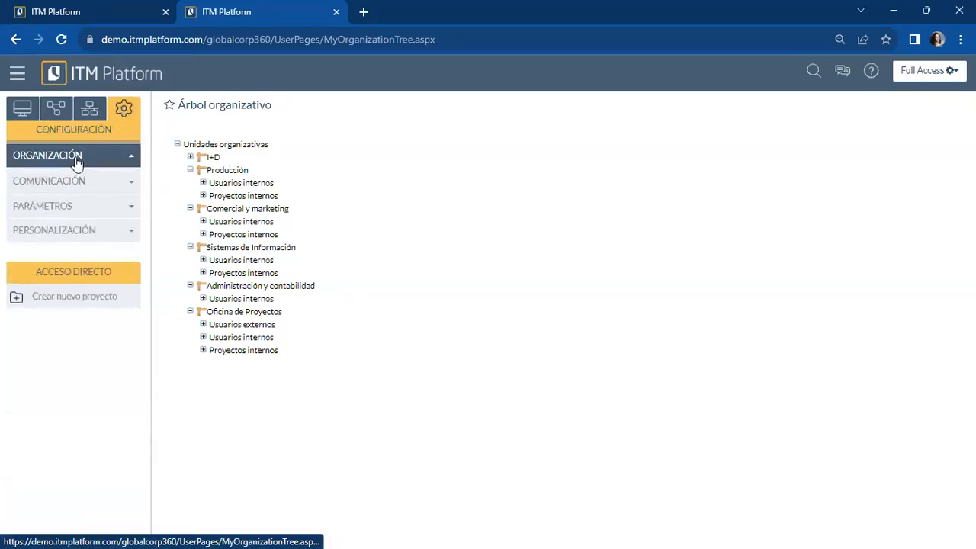
click(76, 158)
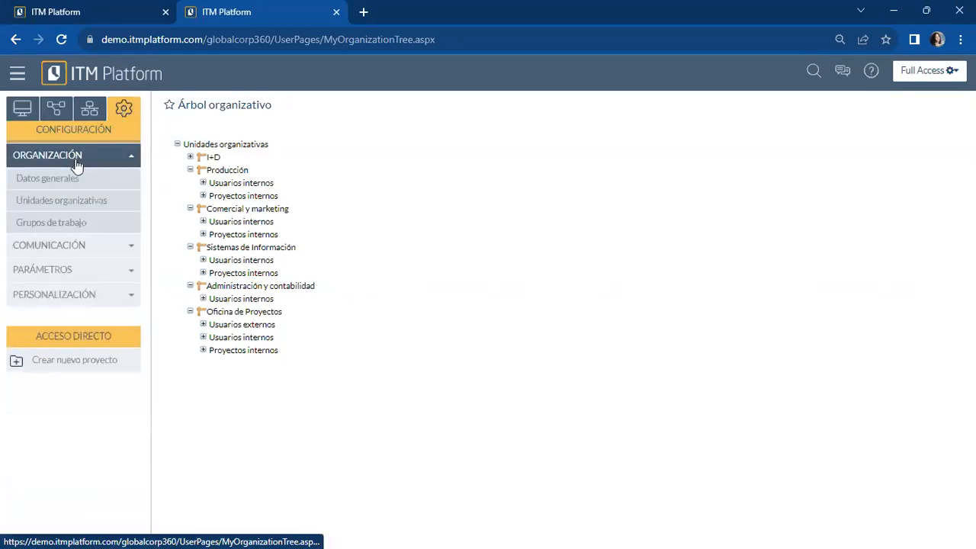
click(68, 229)
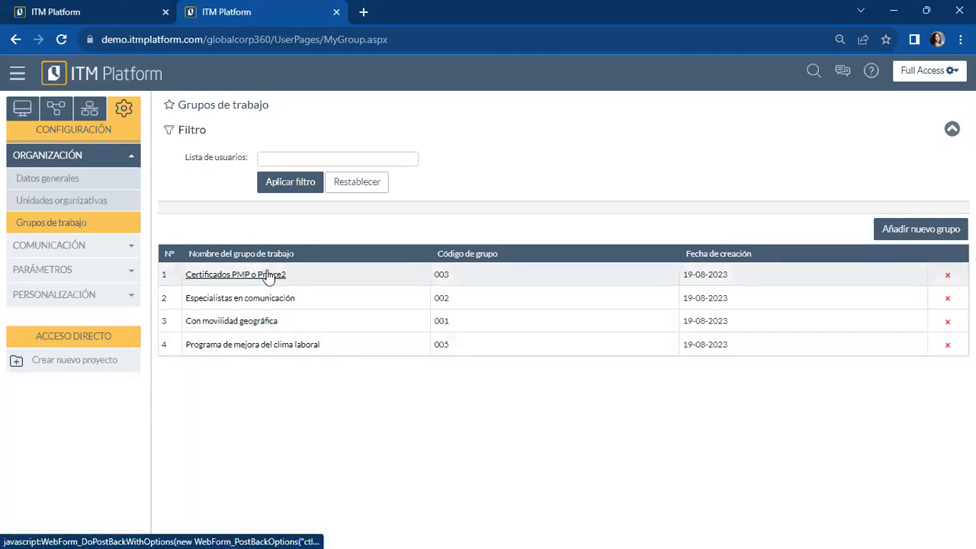
- Examine the new work group form's fields, try selecting different members in its user list, and leave without saving
click(913, 231)
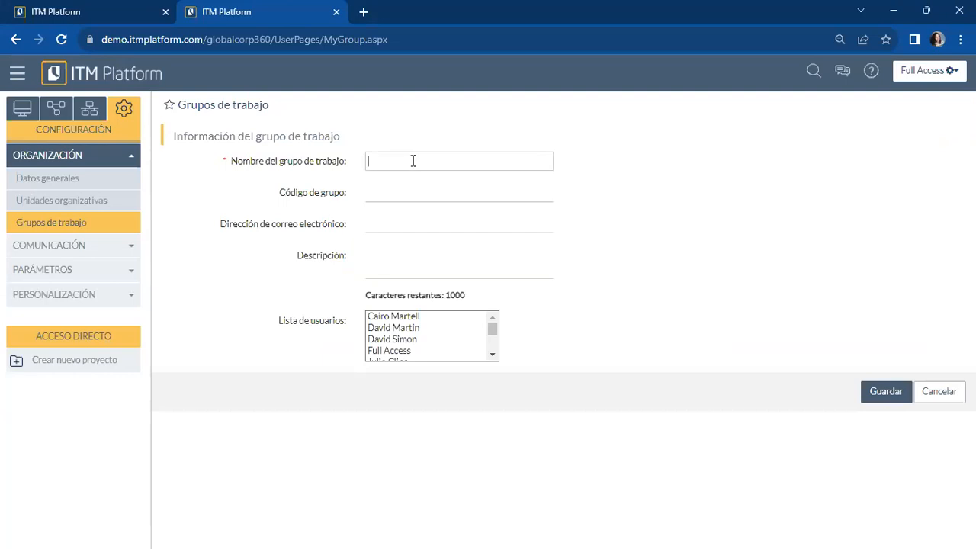
click(418, 193)
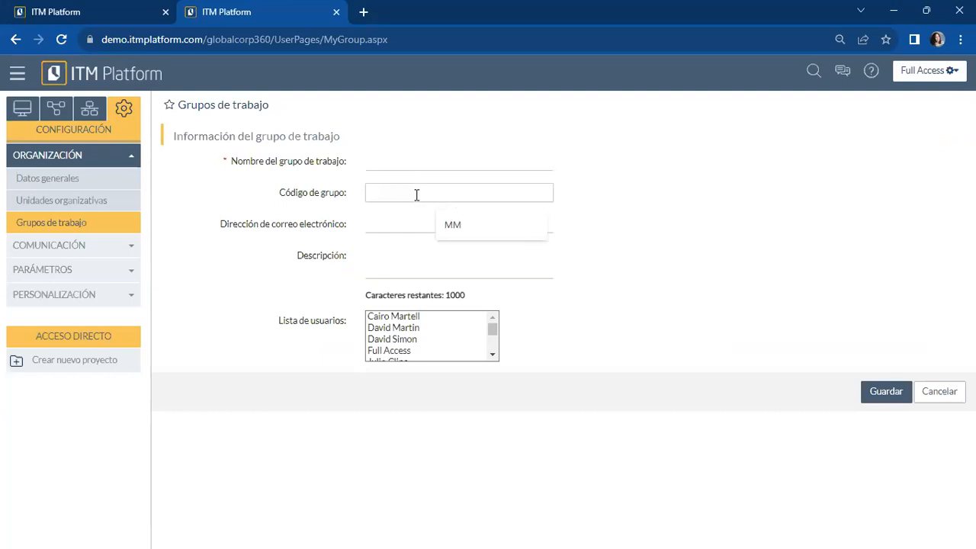
click(388, 222)
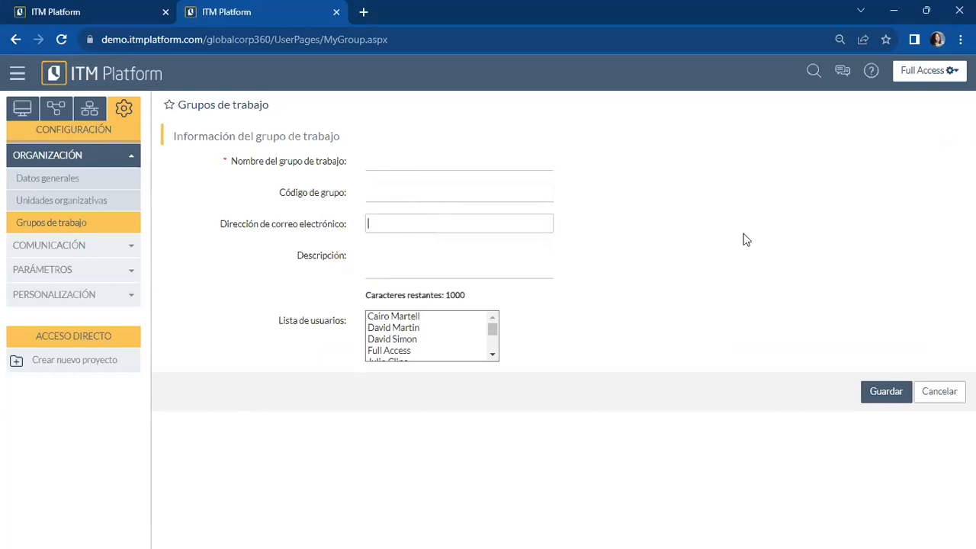
click(520, 263)
click(474, 448)
click(400, 319)
click(404, 339)
click(408, 351)
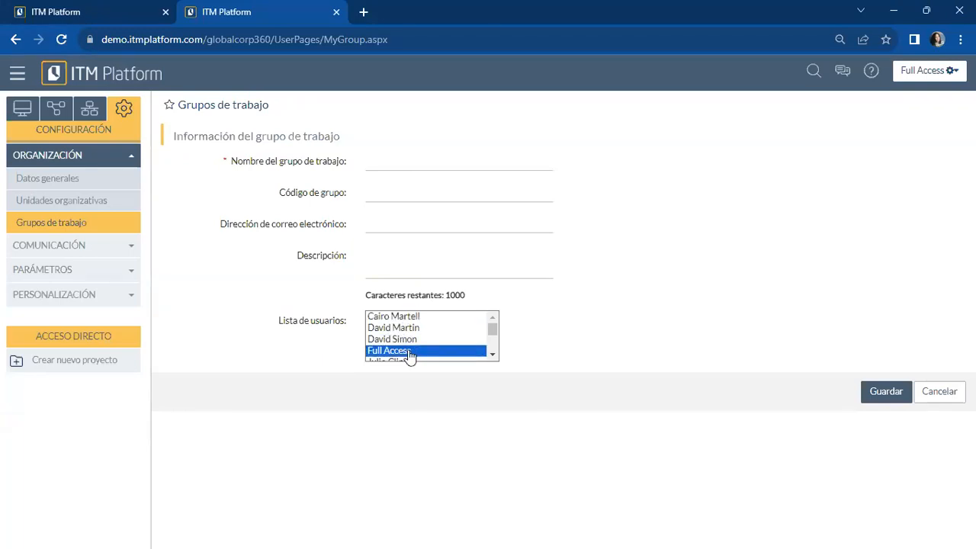
click(419, 316)
click(427, 339)
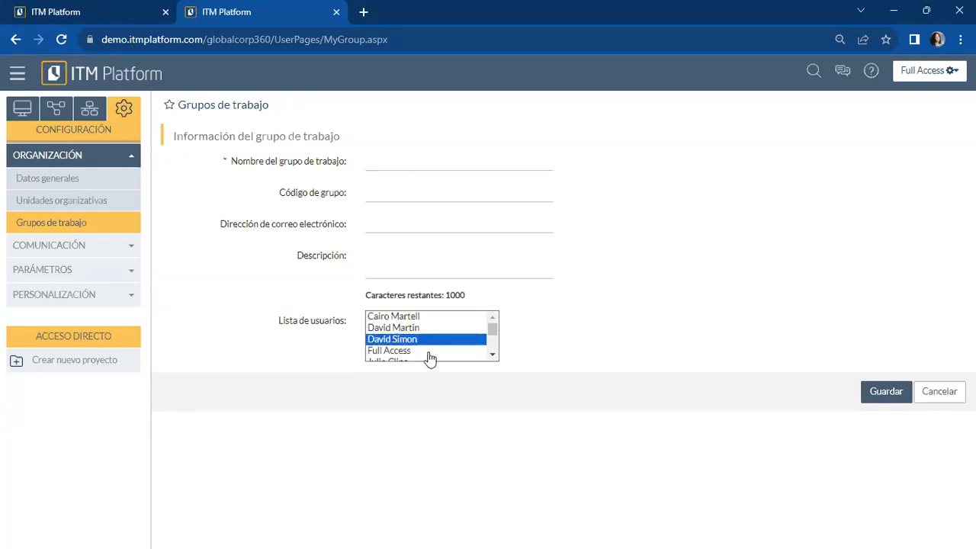
click(428, 358)
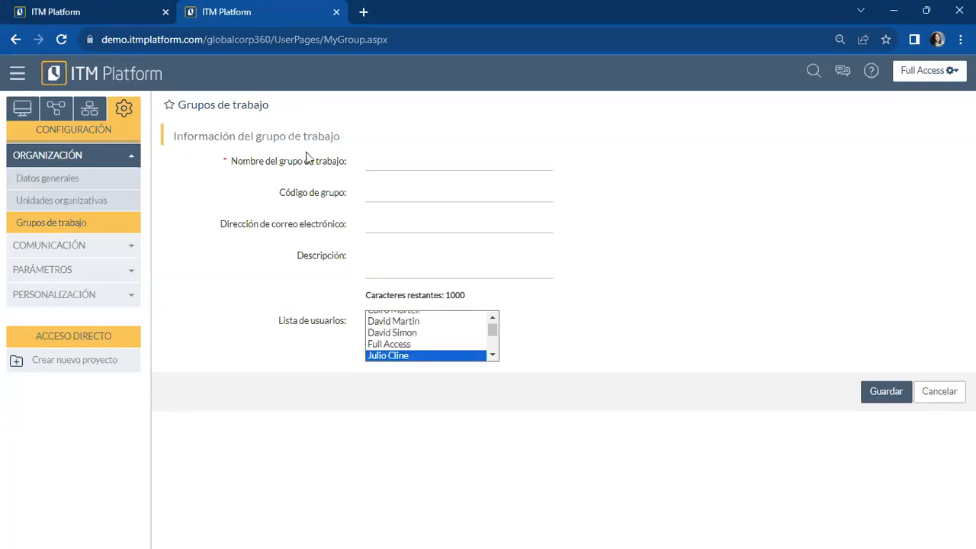
click(943, 397)
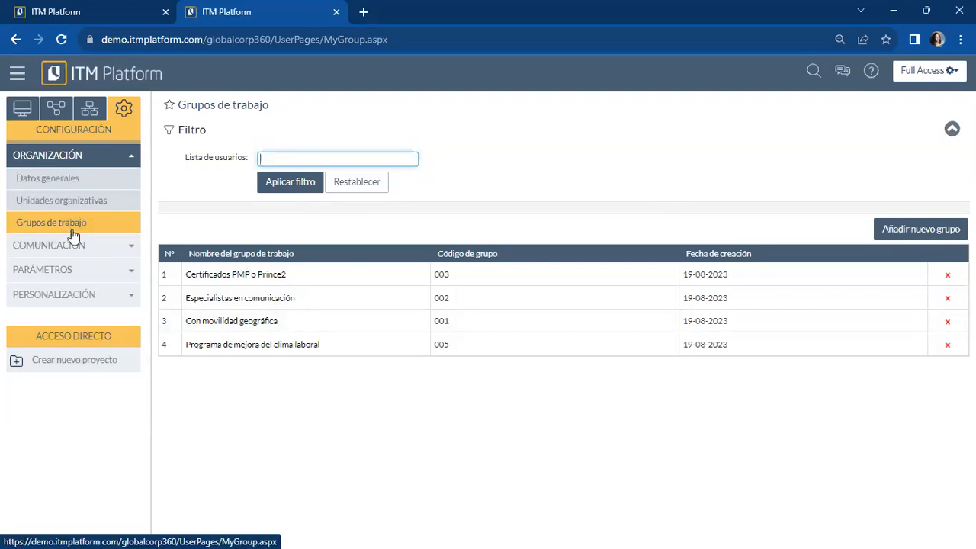
click(90, 108)
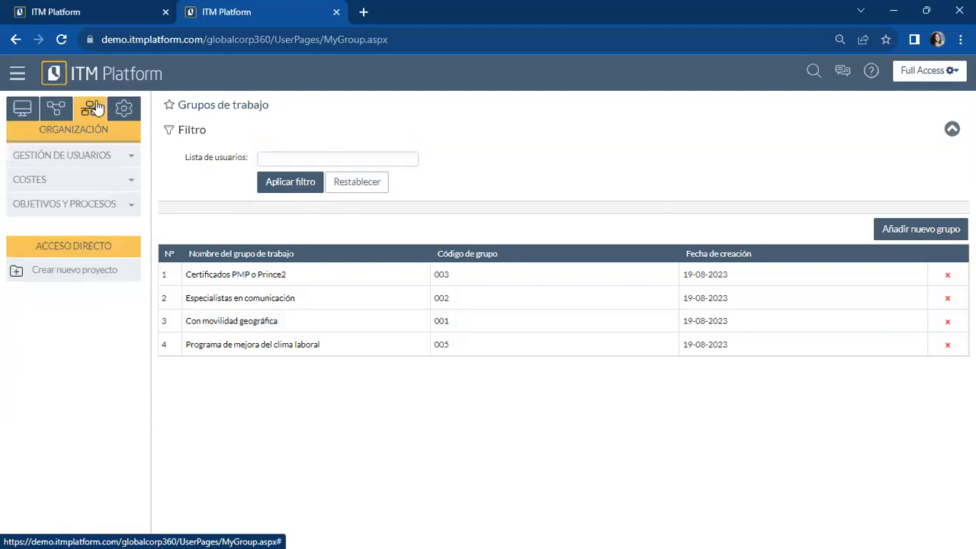
click(110, 164)
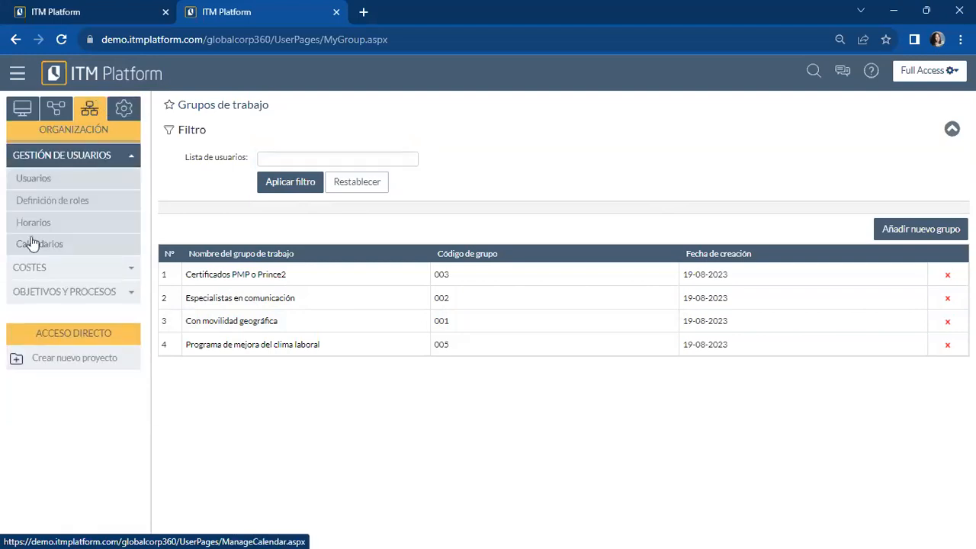
click(119, 110)
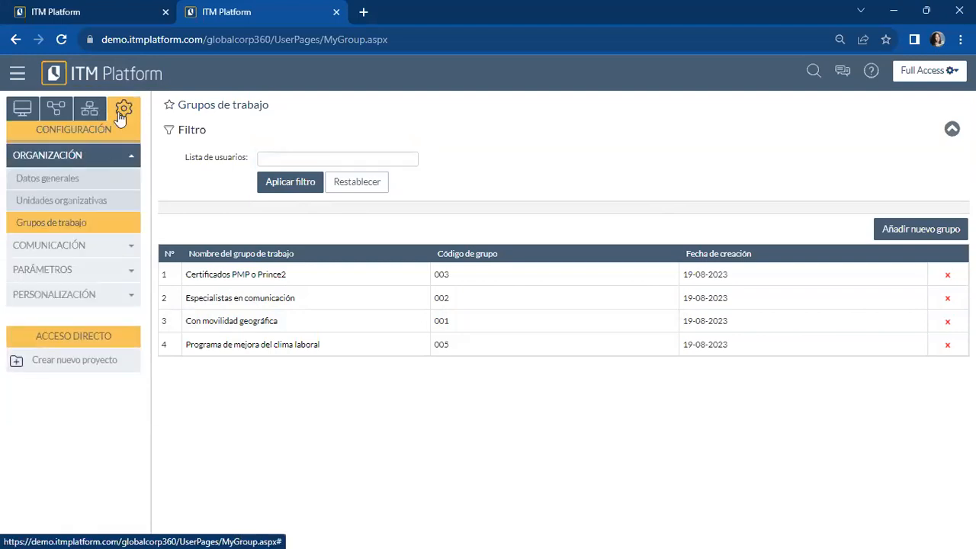
- Open the Multiidioma page in the Comunicación configuration, leaving the work groups page without saving
click(112, 163)
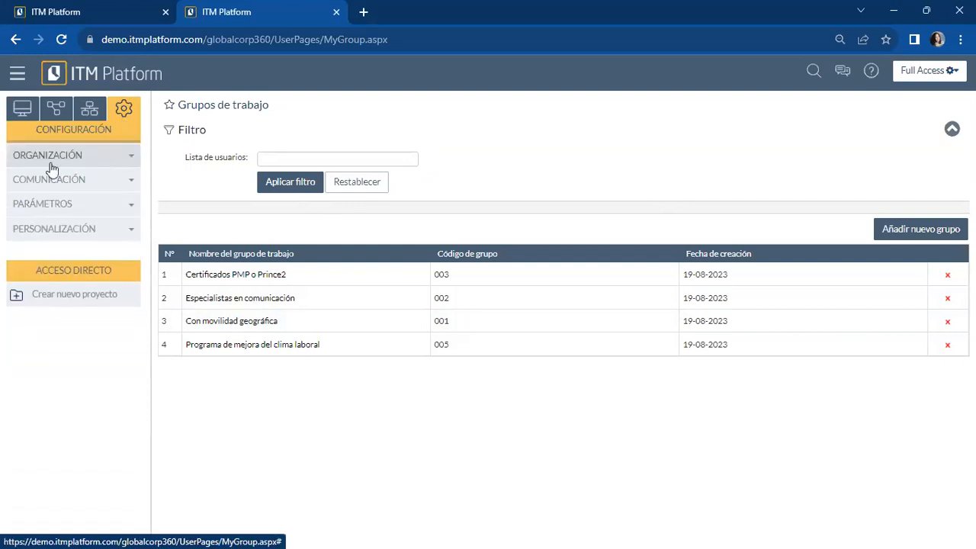
click(100, 184)
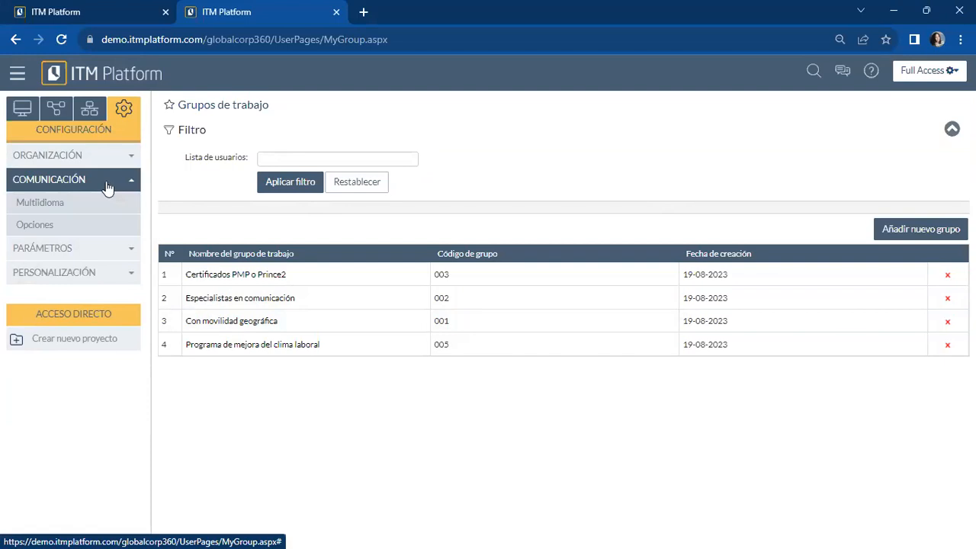
click(61, 202)
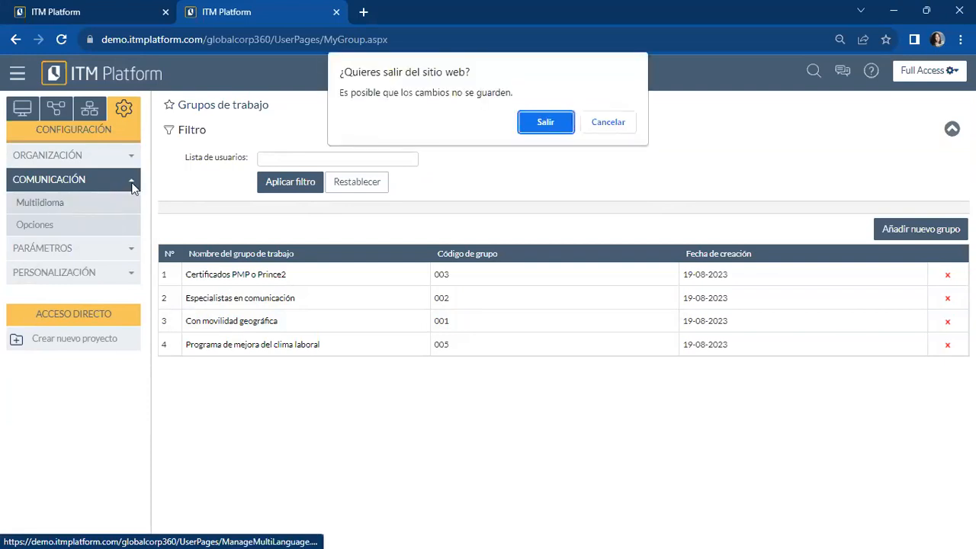
click(557, 124)
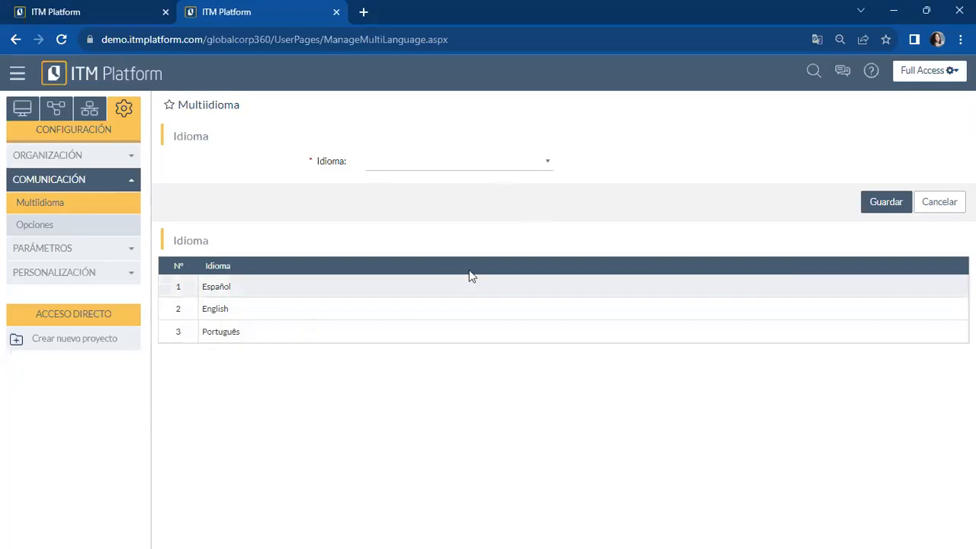
- Examine the available options for the Idioma setting and cancel without choosing a language
click(496, 173)
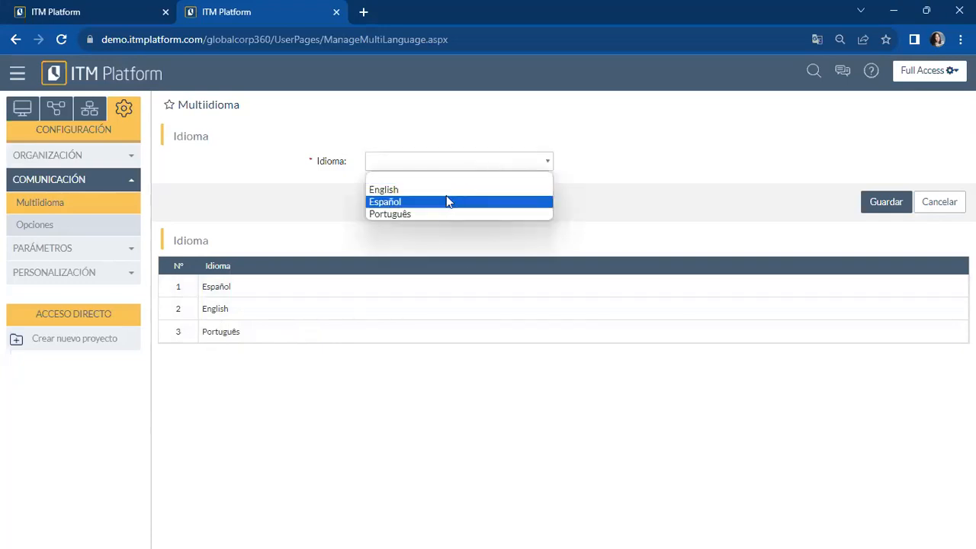
click(610, 204)
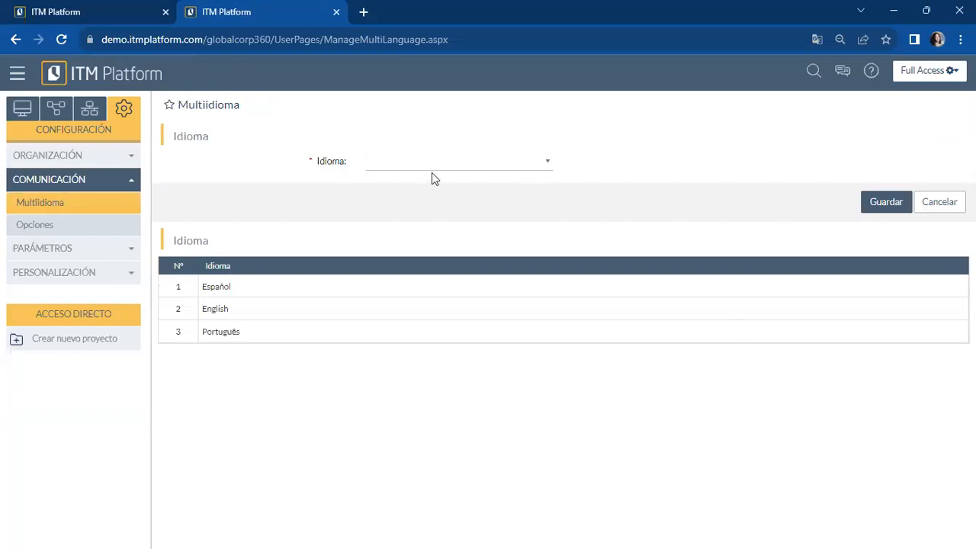
click(483, 175)
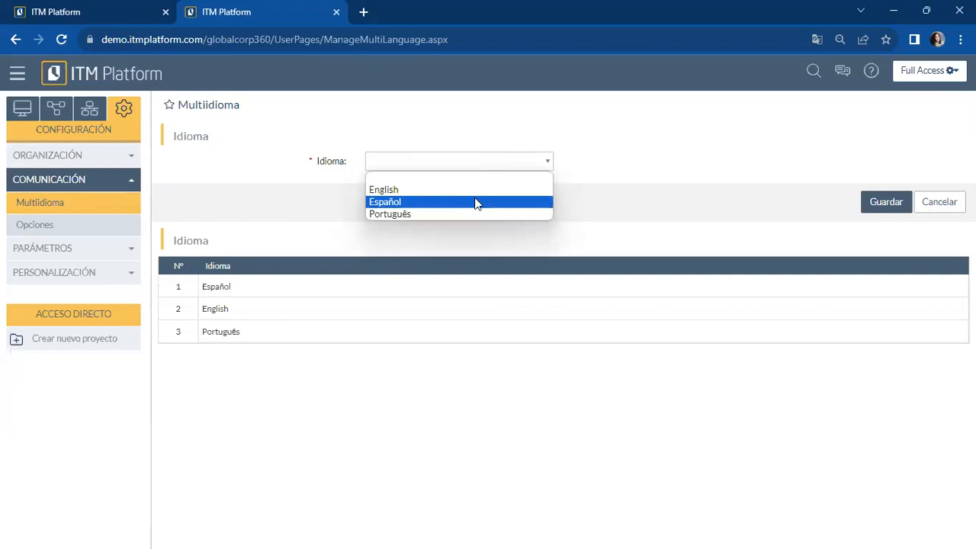
click(607, 204)
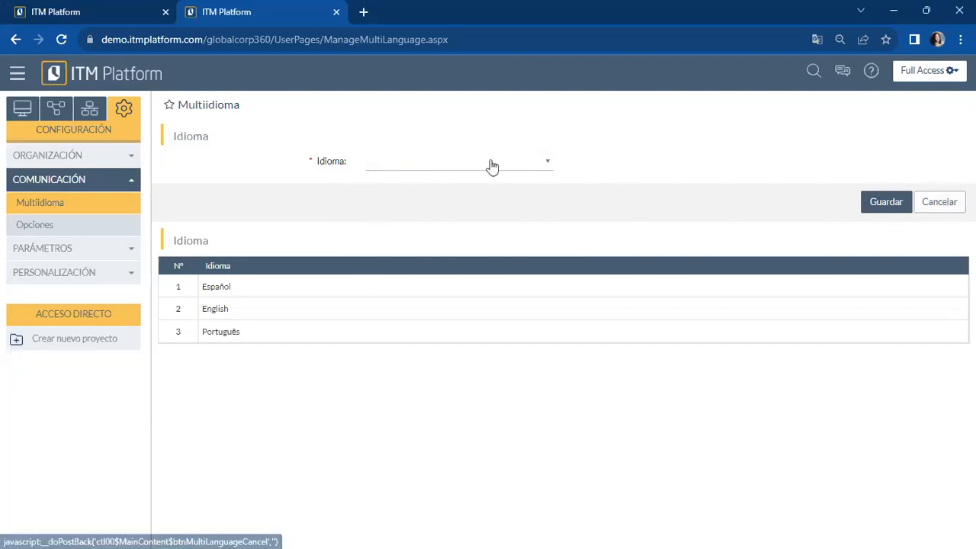
click(949, 207)
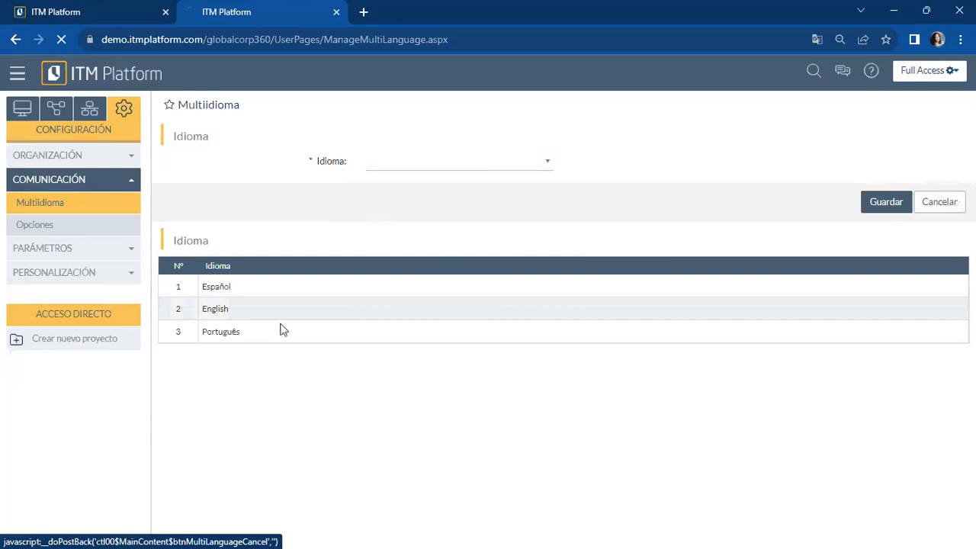
- In the Comunicación Opciones, toggle new users' email notification for new messages in their communication panels and save the preferences
click(43, 228)
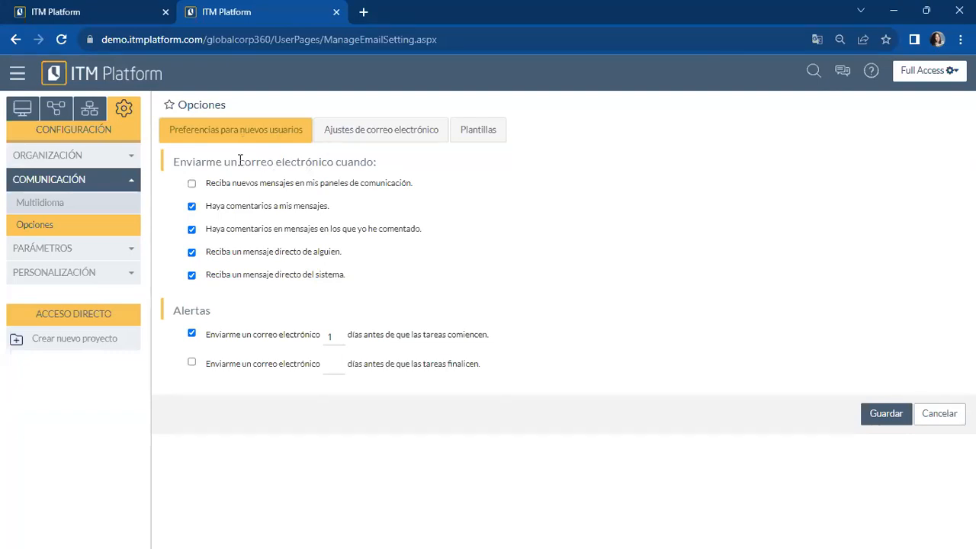
click(192, 184)
click(887, 415)
- Inspect the Alertas day fields for task start and finish, and view the Ajustes de correo electrónico options
click(339, 365)
double_click(337, 336)
click(328, 369)
click(479, 363)
click(408, 137)
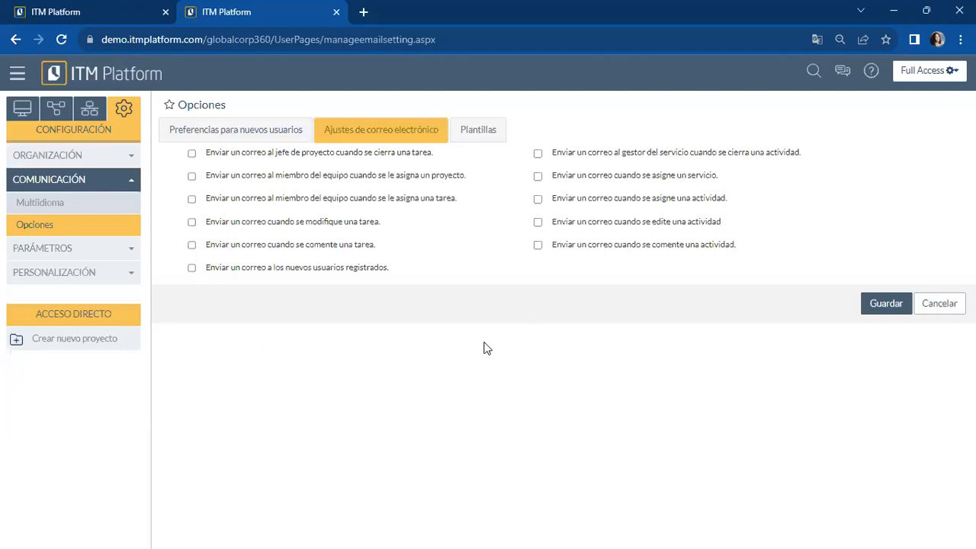
- Open Plantillas, switch between Correos electrónicos and Mensajes directos, and look over the direct message template list
click(487, 134)
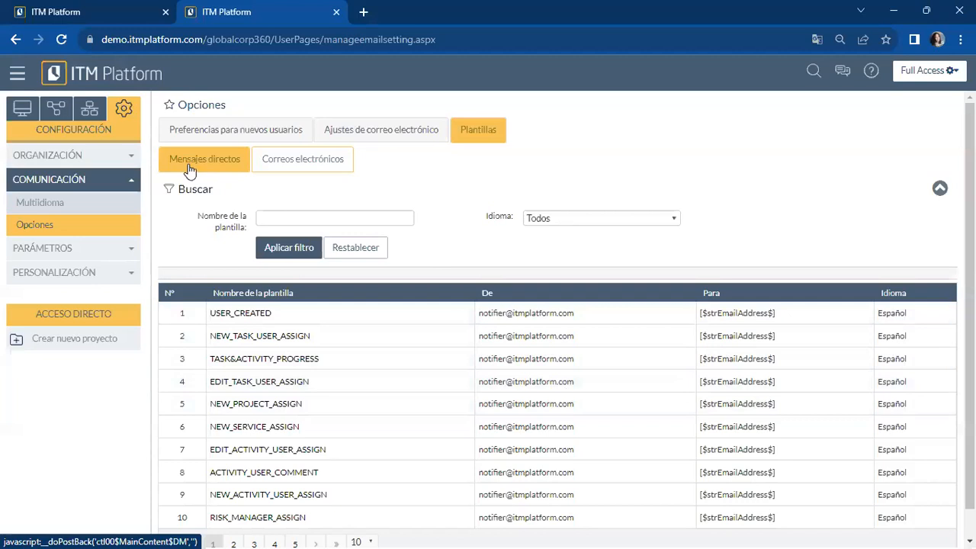
click(316, 166)
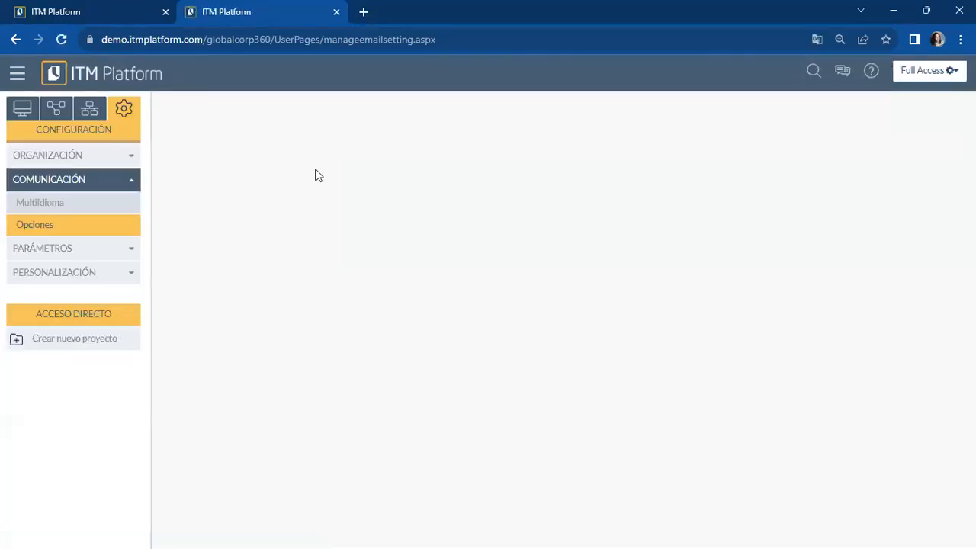
click(227, 160)
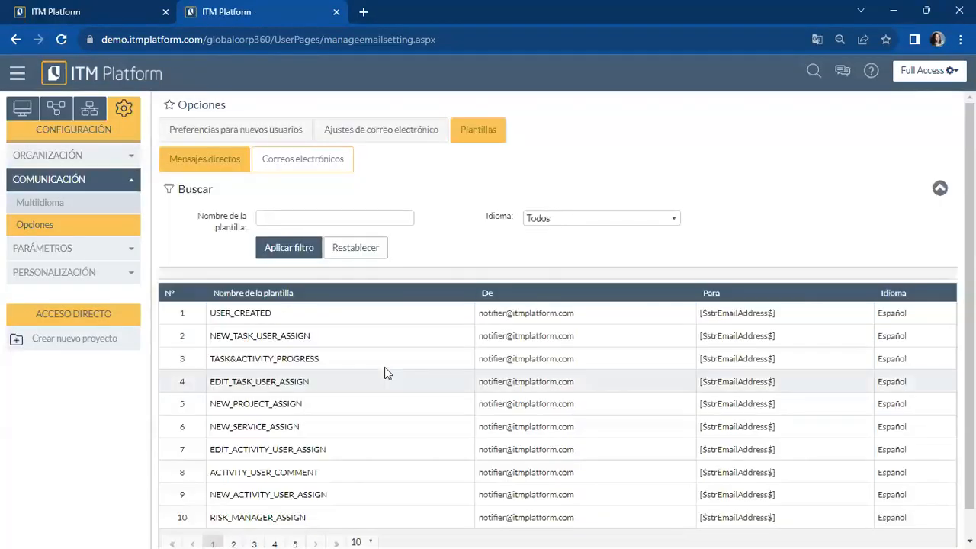
scroll(385, 367, down, 1)
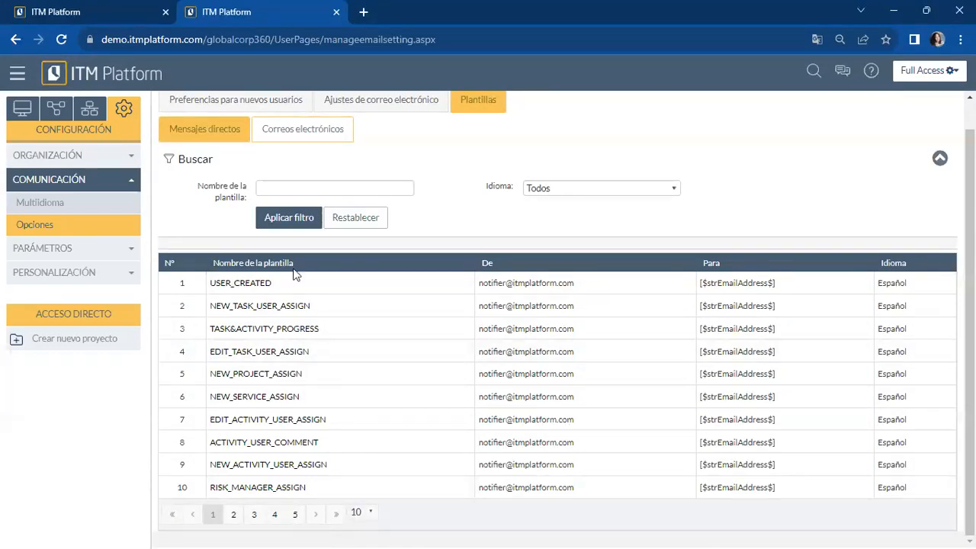
- Open the TASK&ACTIVITY_PROGRESS direct message template and examine its Asunto and De fields without changing them
click(282, 329)
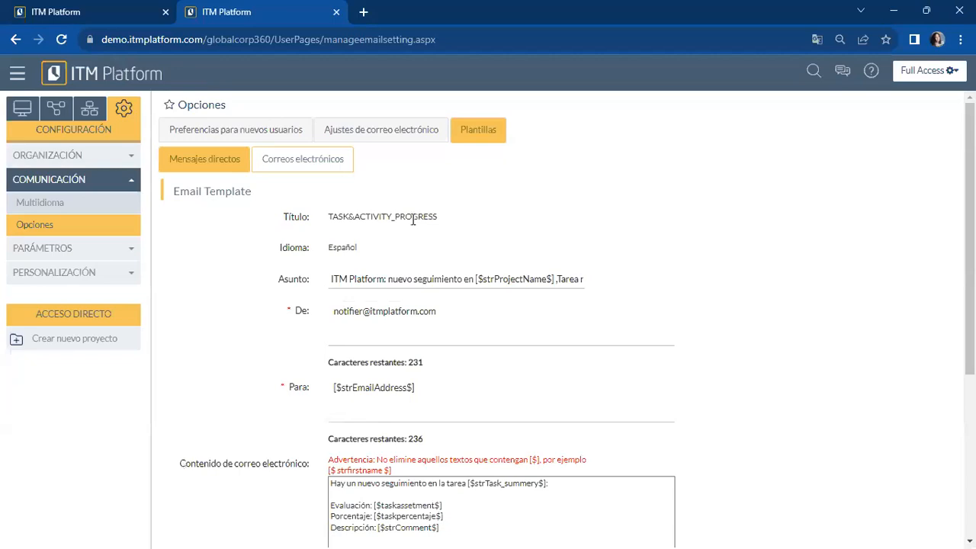
click(369, 280)
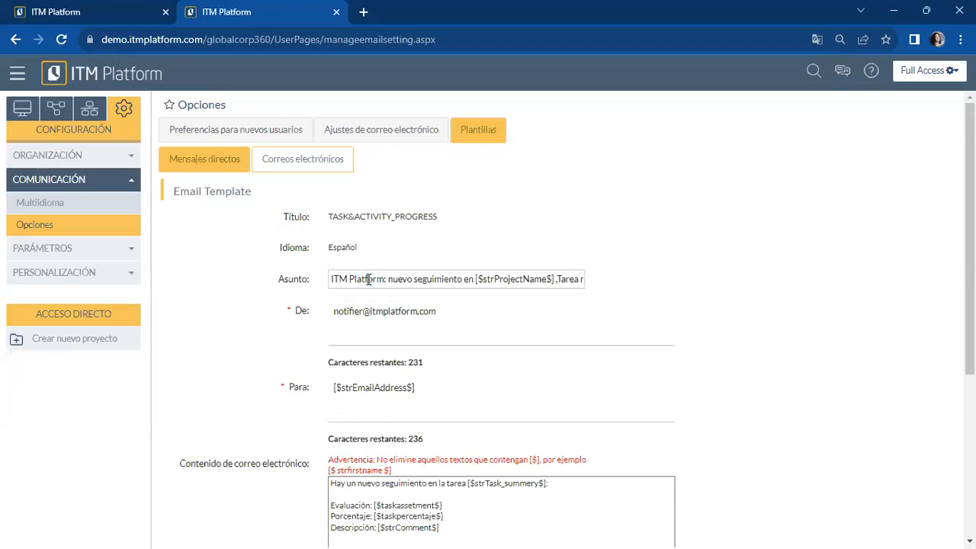
click(619, 290)
click(415, 314)
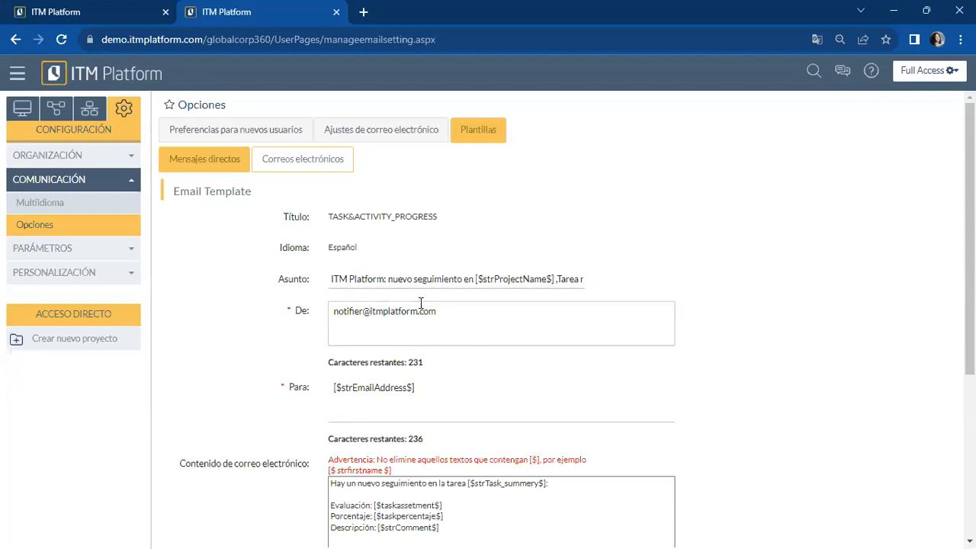
scroll(419, 309, down, 2)
- Examine the template's message body, highlighting the [$strTask_summery$] variable and the Evaluación, Porcentaje and Descripción labels
click(418, 315)
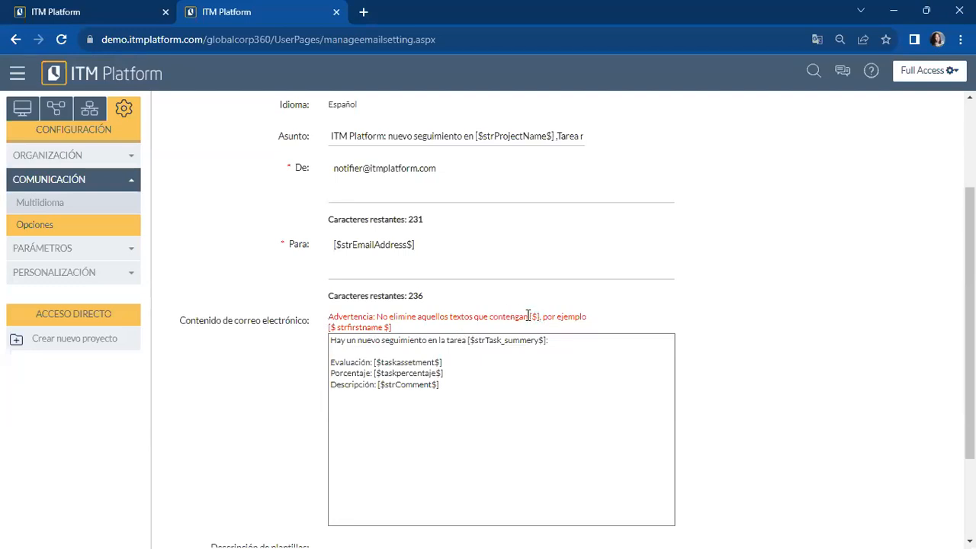
drag(527, 316, 469, 344)
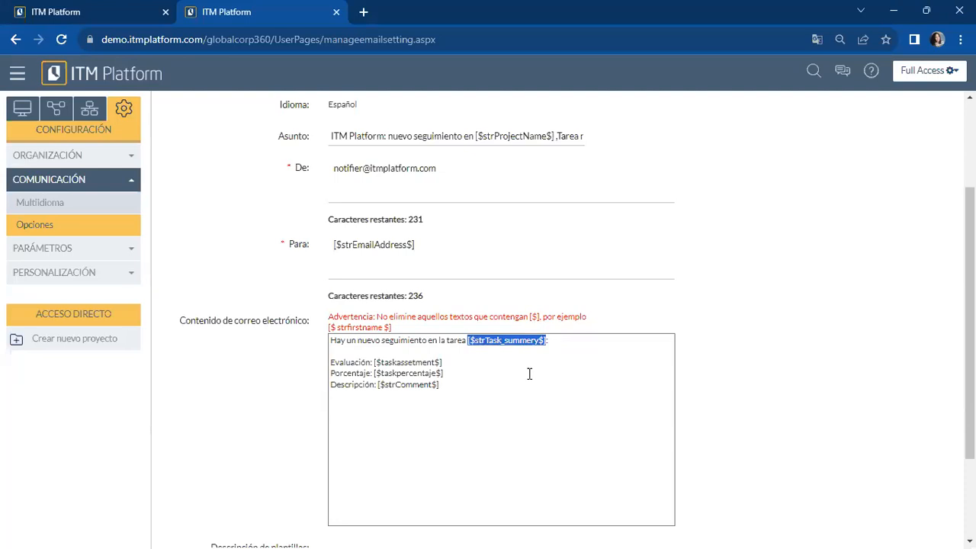
scroll(529, 373, up, 1)
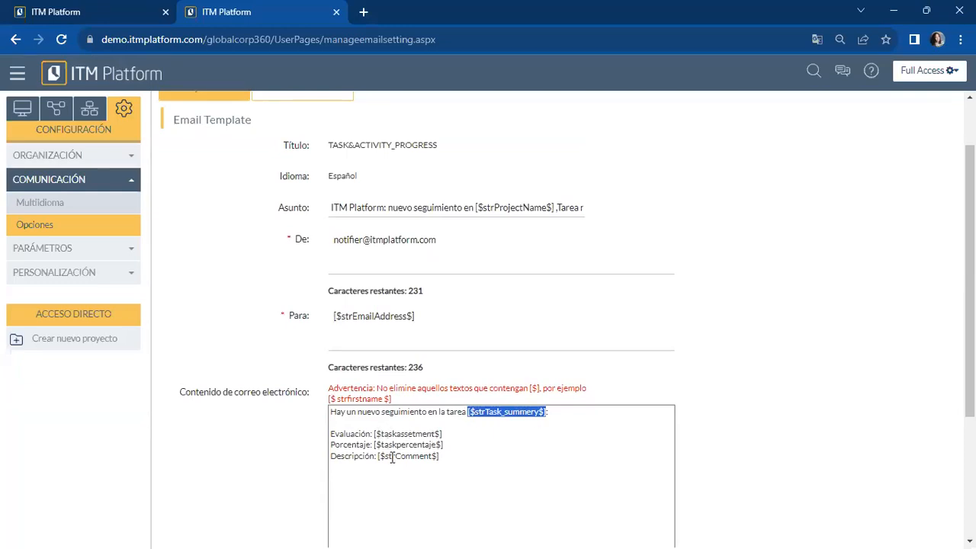
click(450, 458)
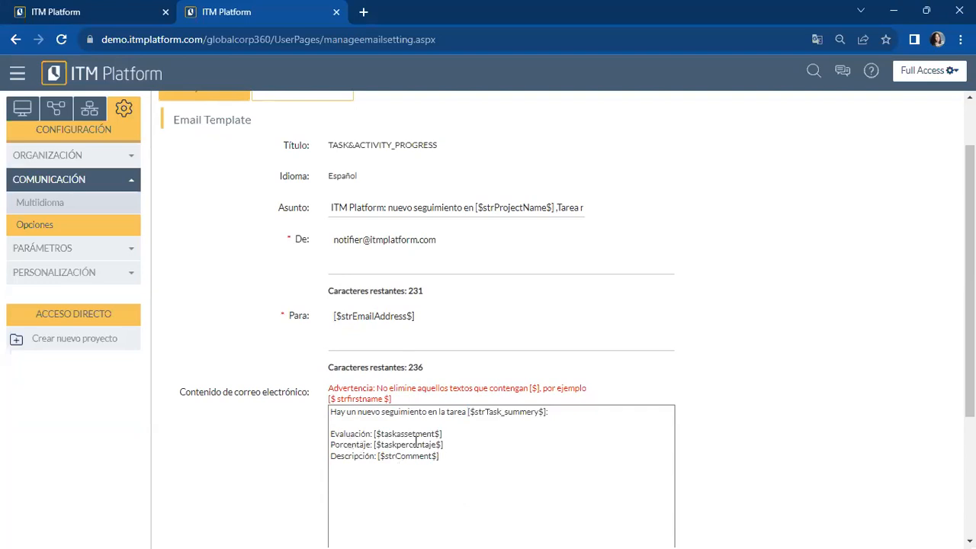
double_click(340, 434)
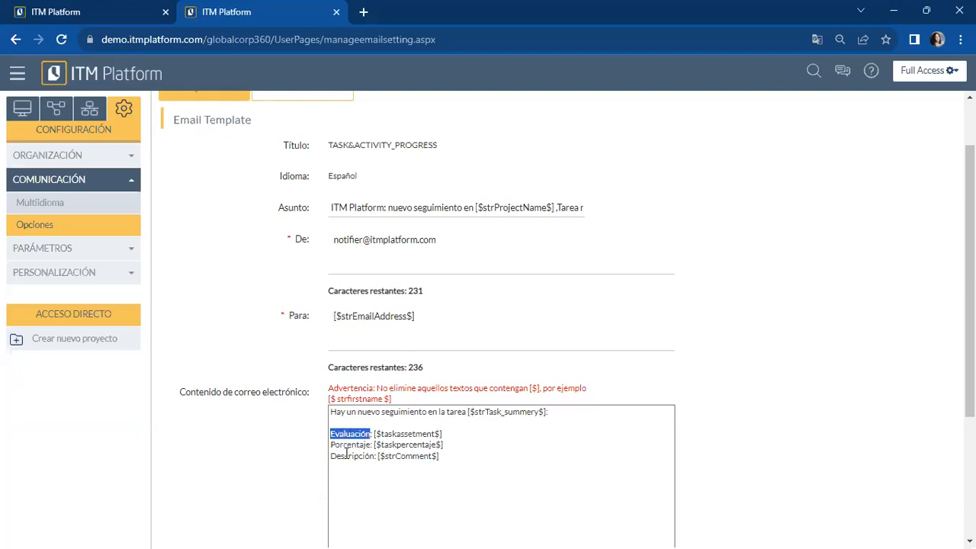
double_click(347, 446)
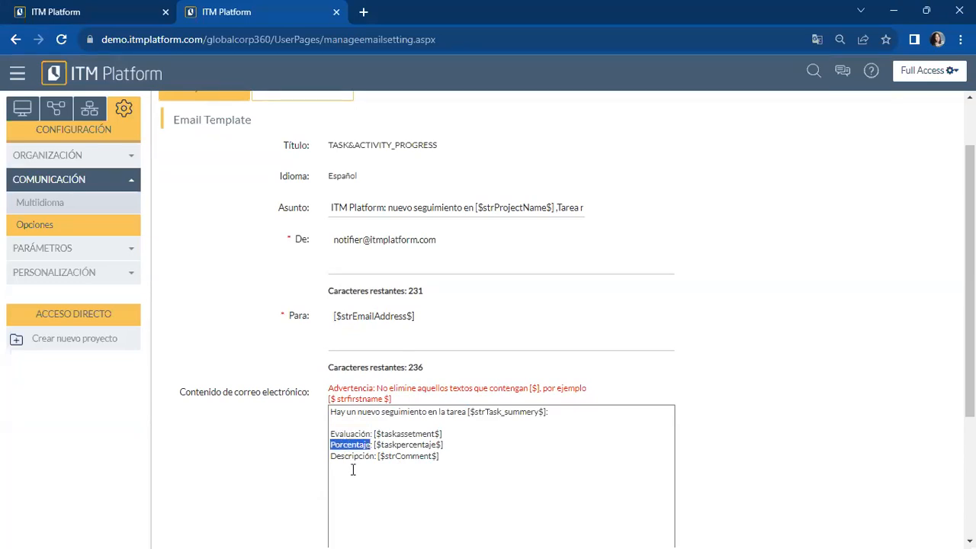
double_click(352, 457)
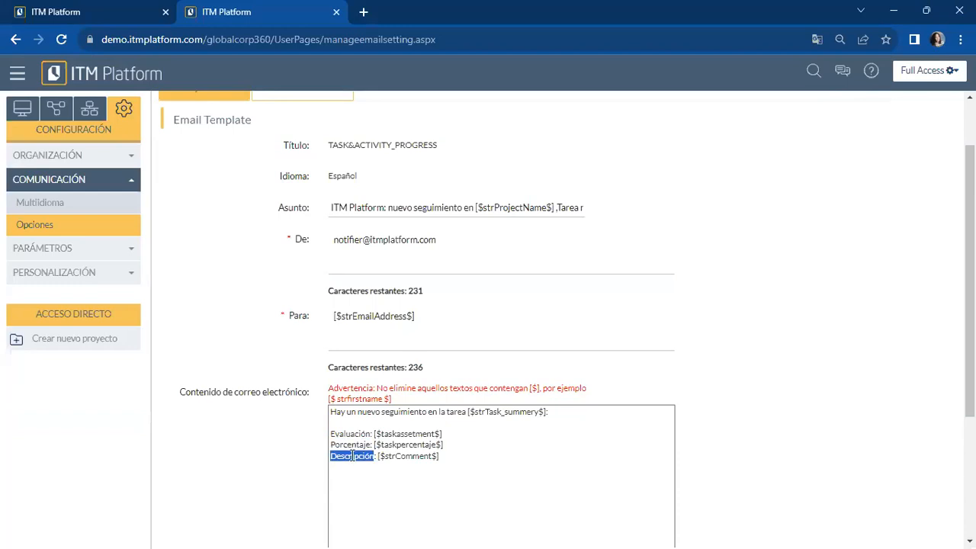
click(373, 489)
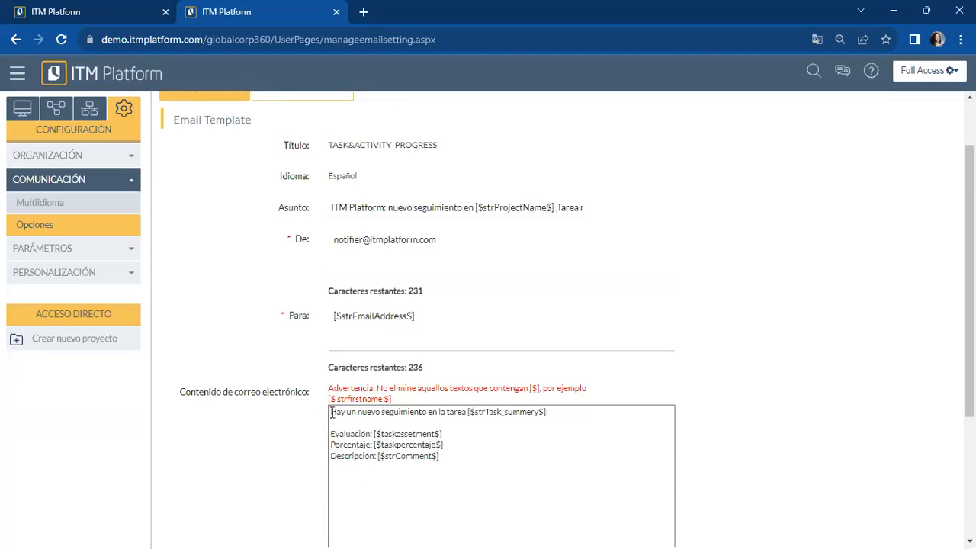
- Leave the direct message template without saving and open the Correos electrónicos template list
scroll(331, 413, up, 1)
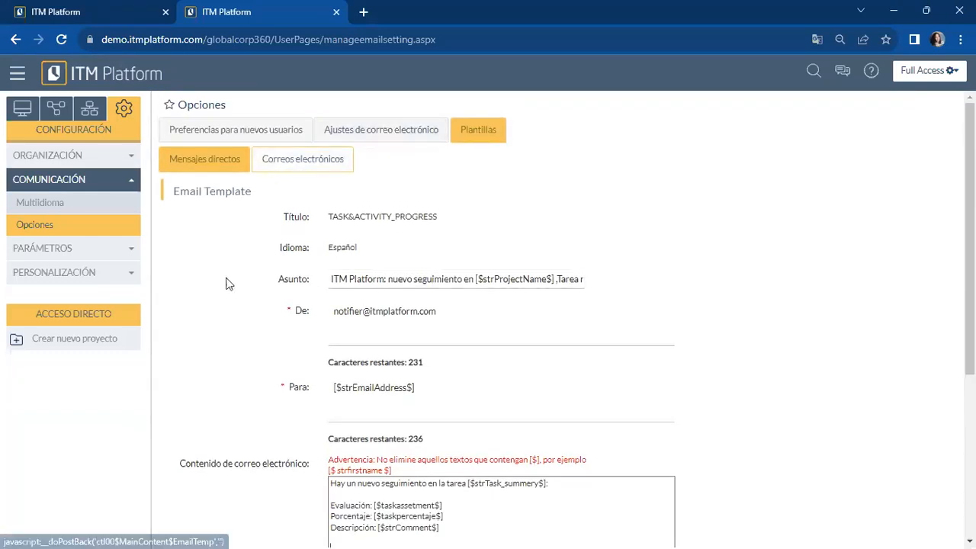
click(317, 169)
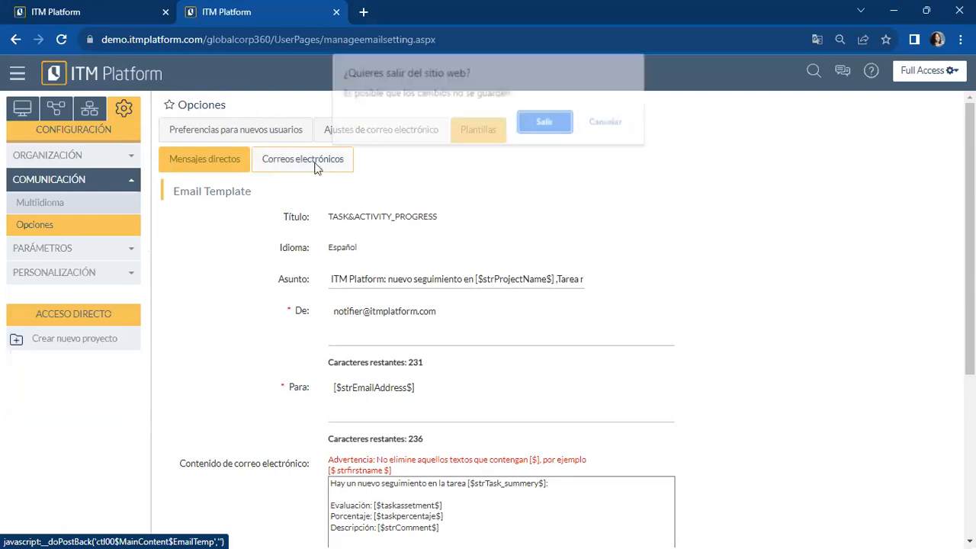
click(546, 122)
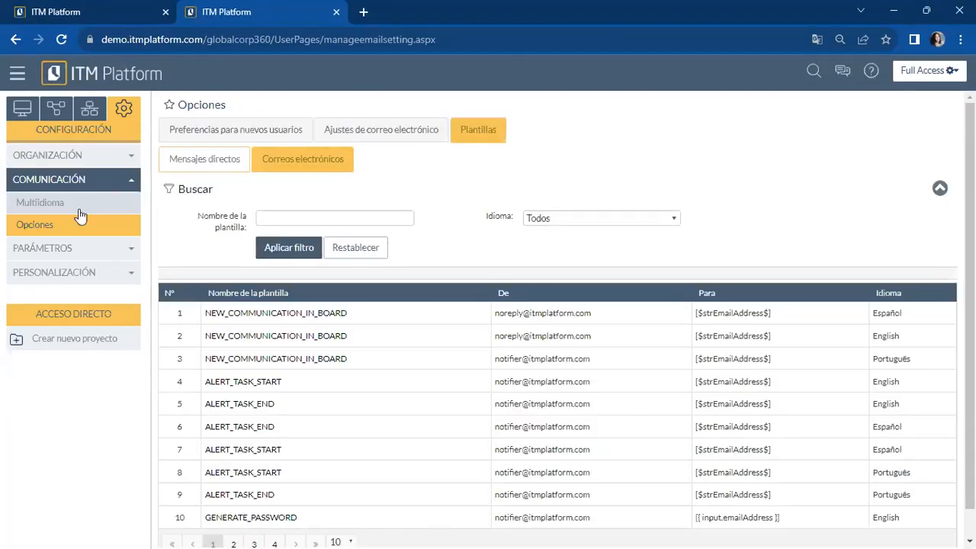
- Look through the Gestión de usuarios and Costes options in the Organización area
click(99, 112)
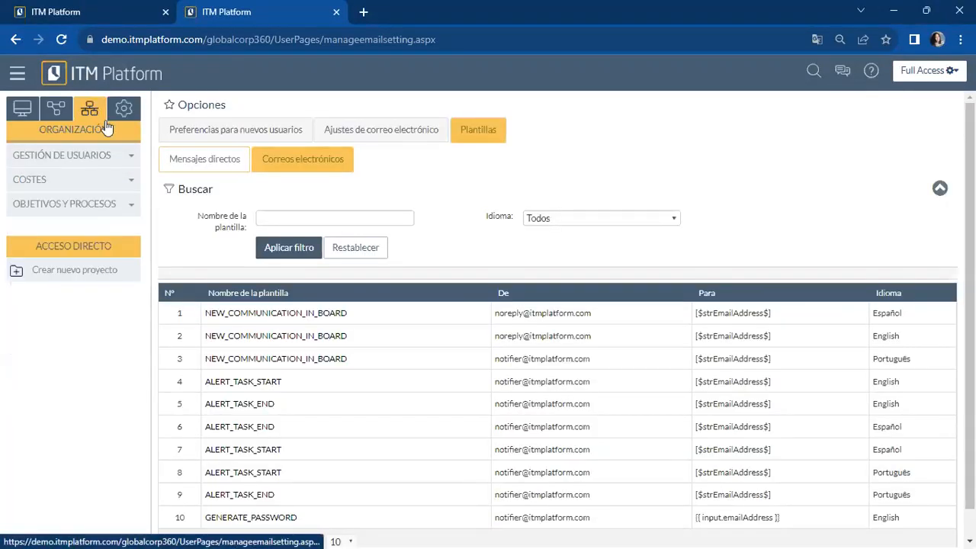
click(118, 157)
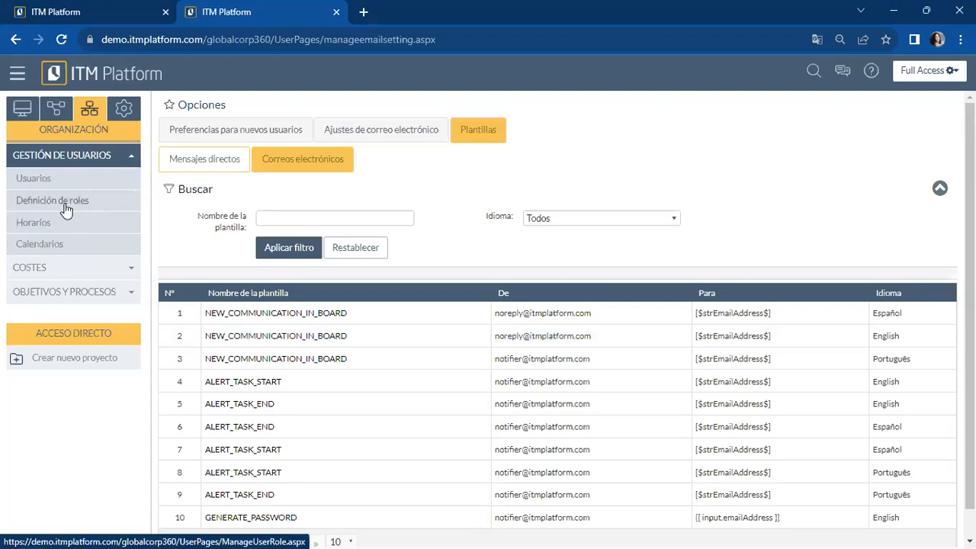
click(98, 268)
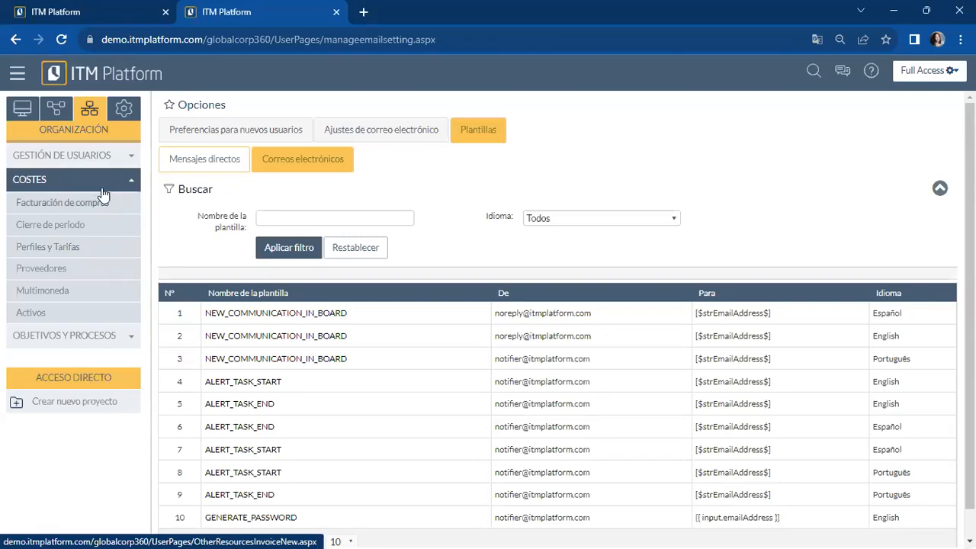
- Open the role definitions under Gestión de usuarios in the Organización area, comparing briefly with the Configuración area's Organización options
click(86, 159)
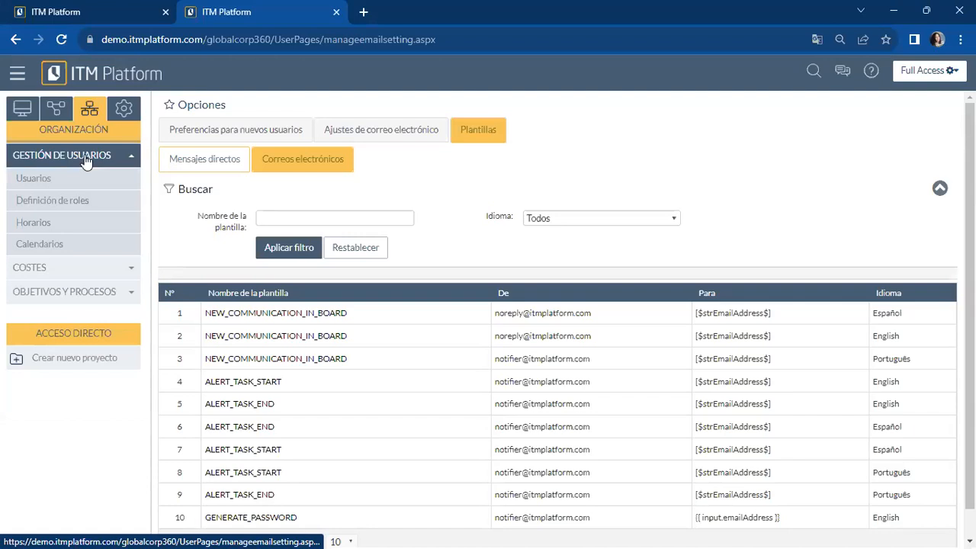
click(71, 206)
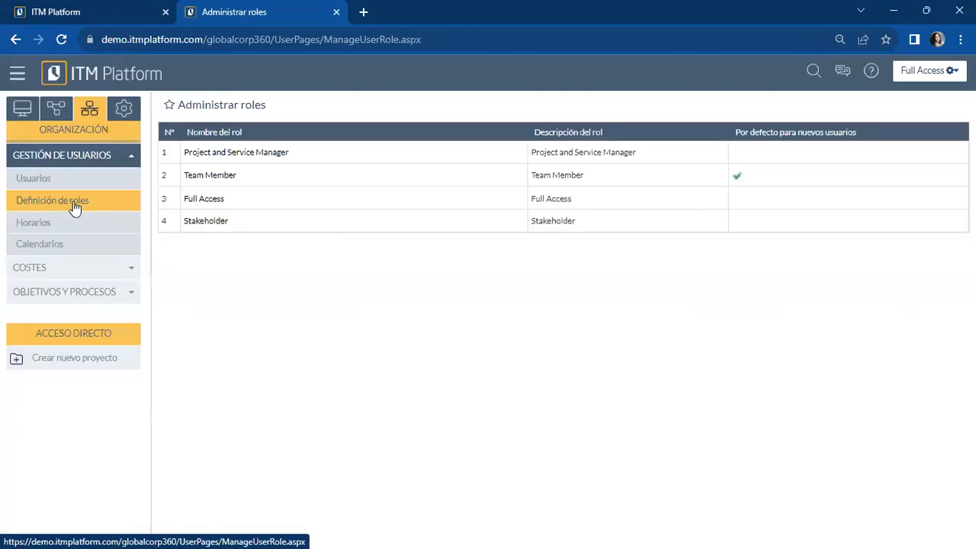
click(124, 110)
click(127, 157)
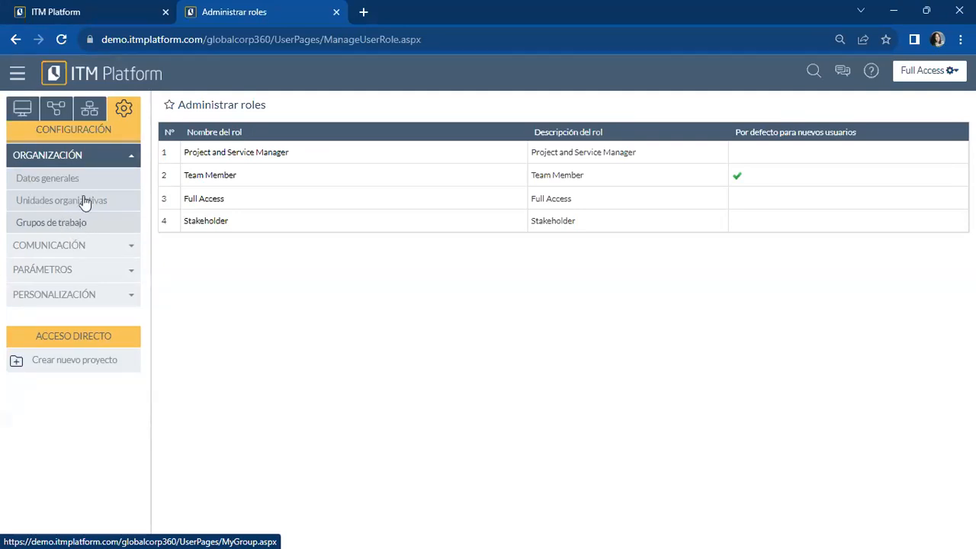
click(90, 111)
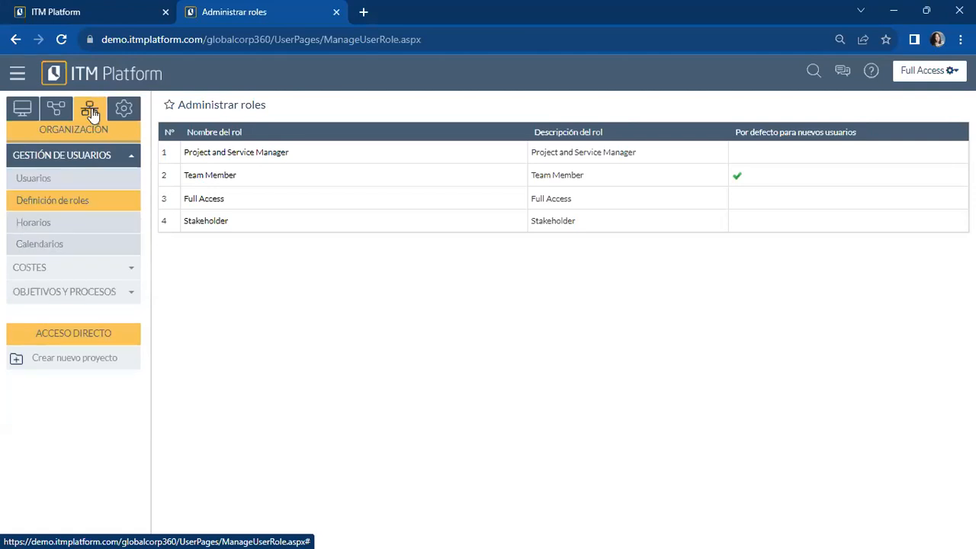
click(76, 204)
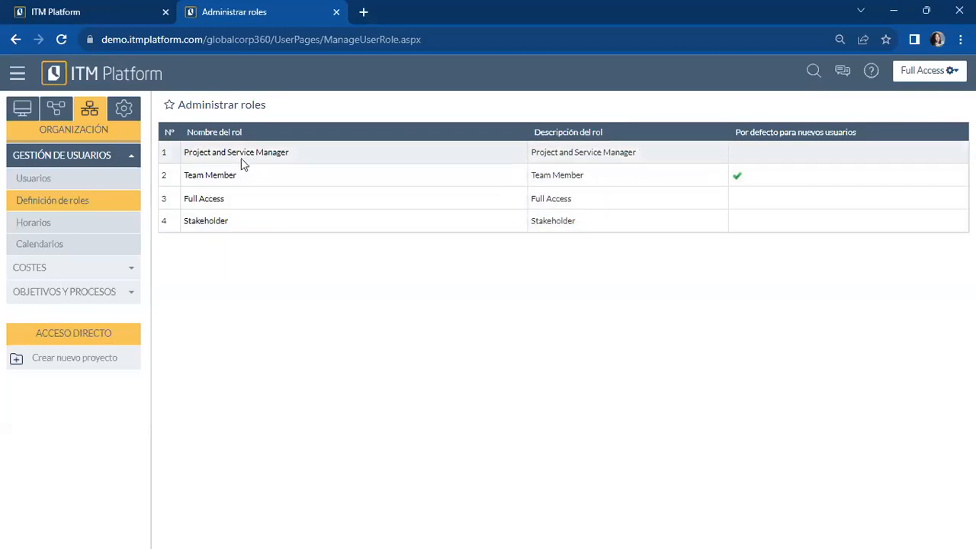
- Open the Full Access role and examine its licence, manager settings and the Insertar, Actualizar, Borrar and Visualizar permissions for MI ESCRITORIO
click(211, 203)
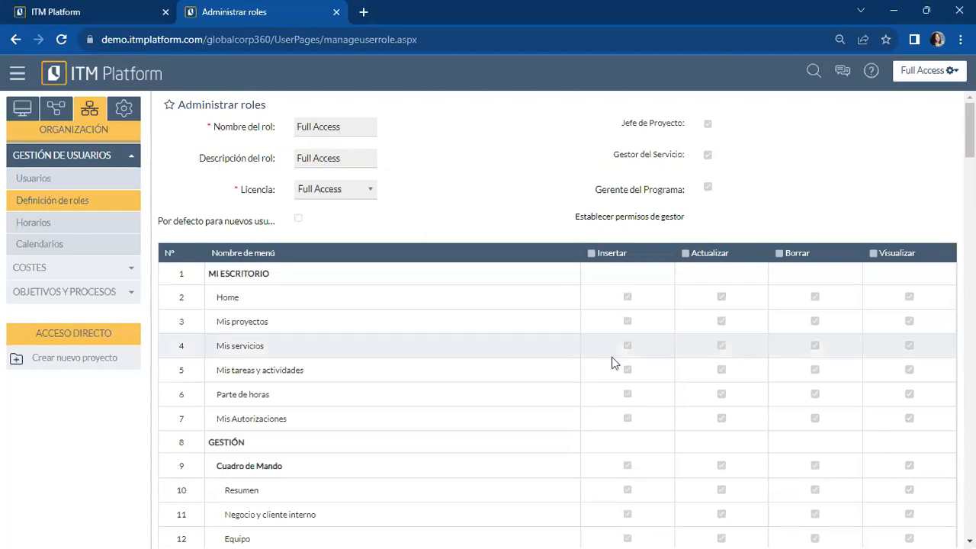
scroll(386, 414, down, 3)
scroll(385, 415, down, 4)
scroll(386, 414, up, 6)
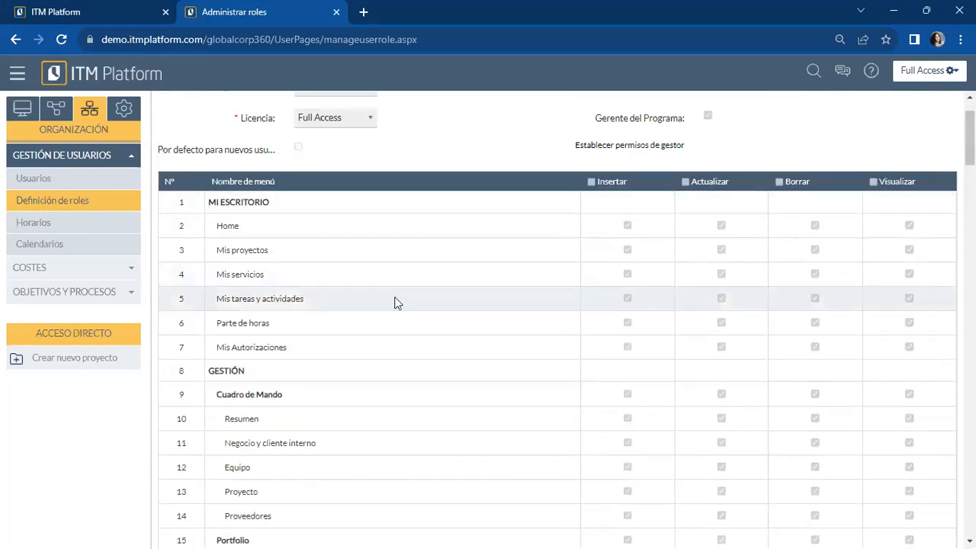
scroll(366, 298, up, 1)
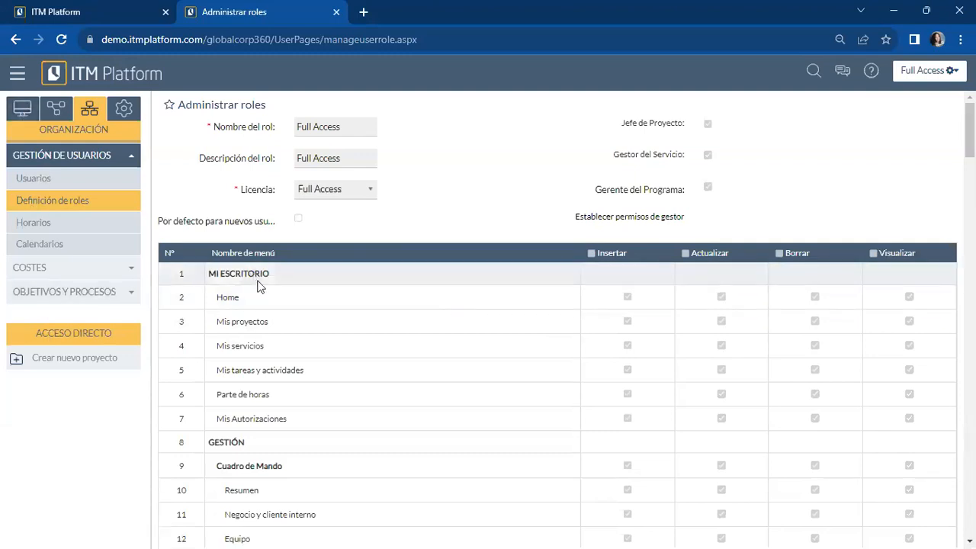
scroll(371, 327, down, 2)
scroll(545, 304, up, 2)
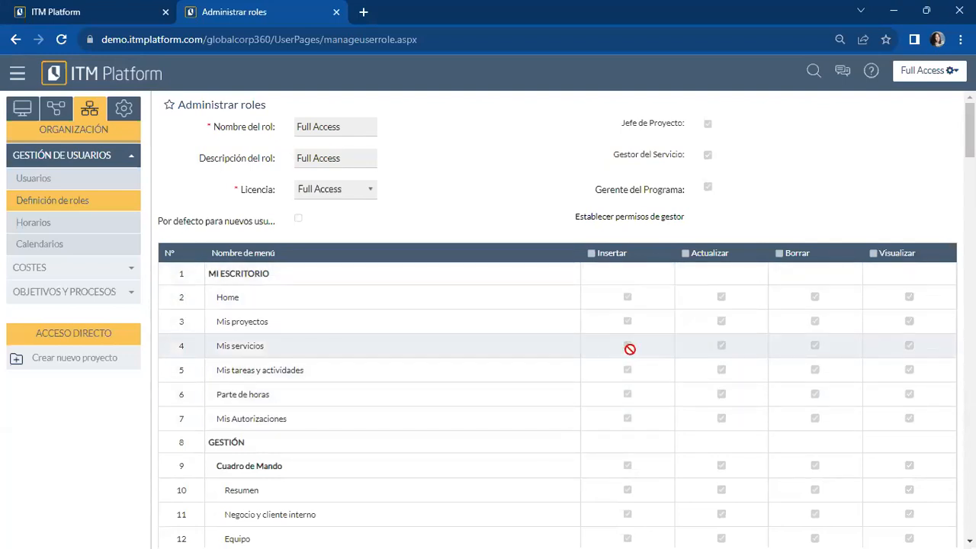
- Review the Full Access role's remaining menu permissions from Portfolio down to Servicios and return to the role list
scroll(631, 354, down, 5)
scroll(631, 352, down, 1)
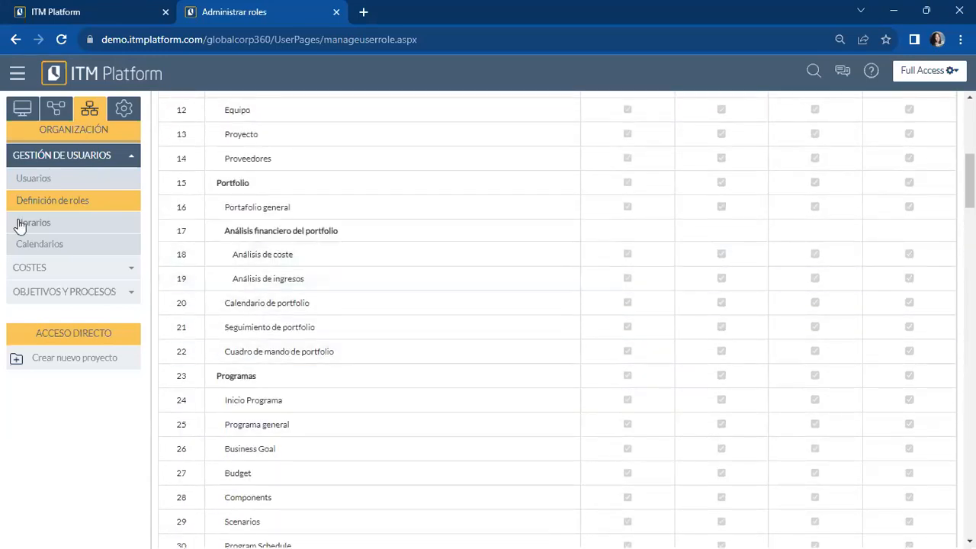
scroll(462, 377, down, 4)
scroll(462, 377, down, 5)
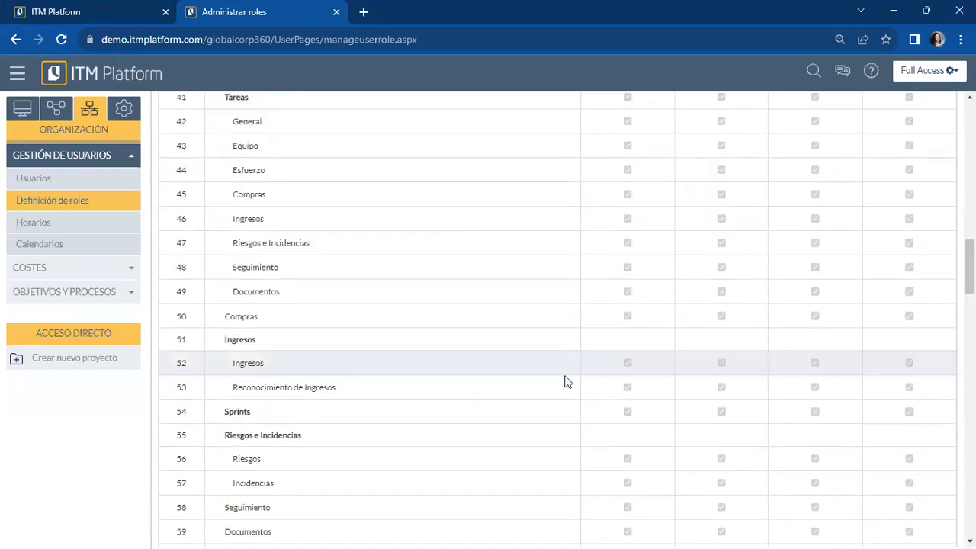
scroll(712, 449, down, 2)
scroll(713, 449, down, 6)
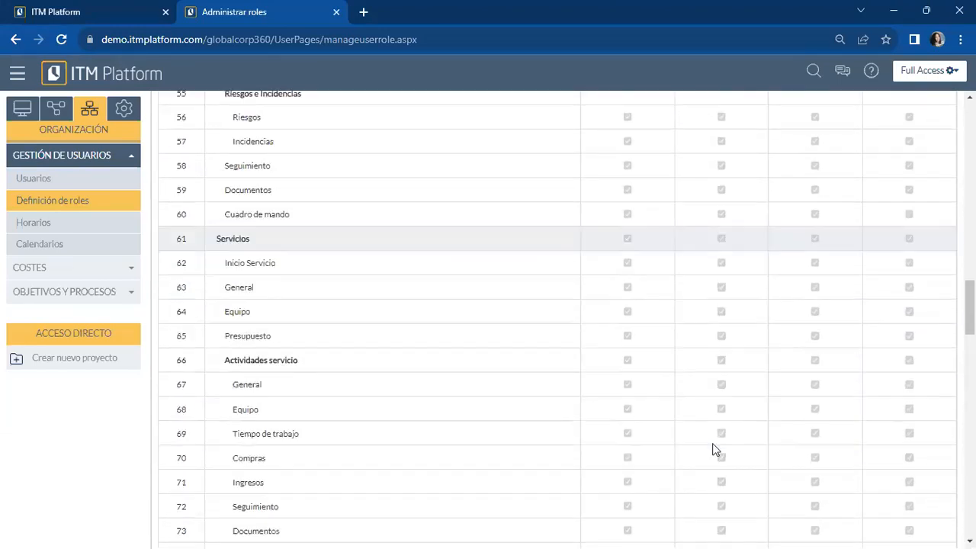
scroll(712, 447, up, 7)
scroll(714, 441, up, 15)
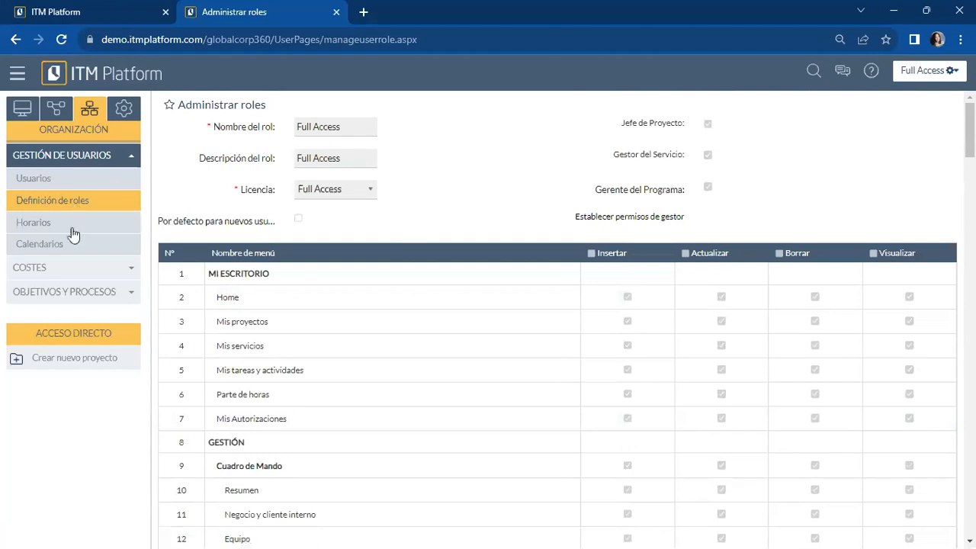
click(39, 201)
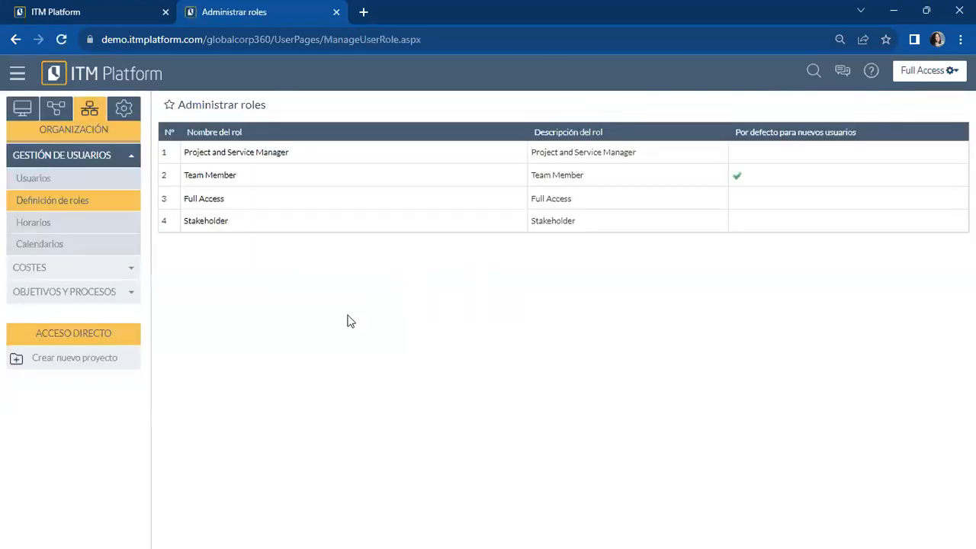
- Open a user's profile from Usuarios and examine the personal information, work group and assigned role sections
click(38, 181)
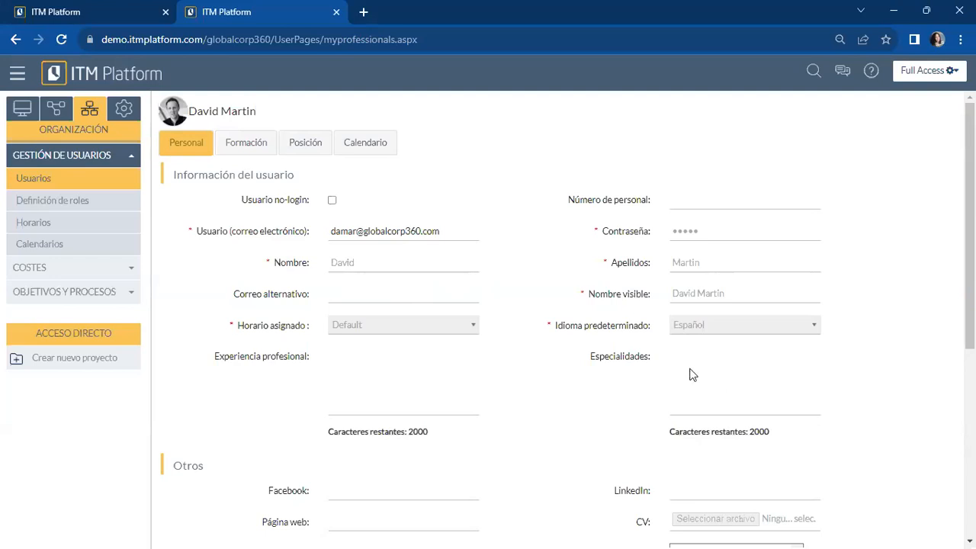
scroll(635, 378, down, 5)
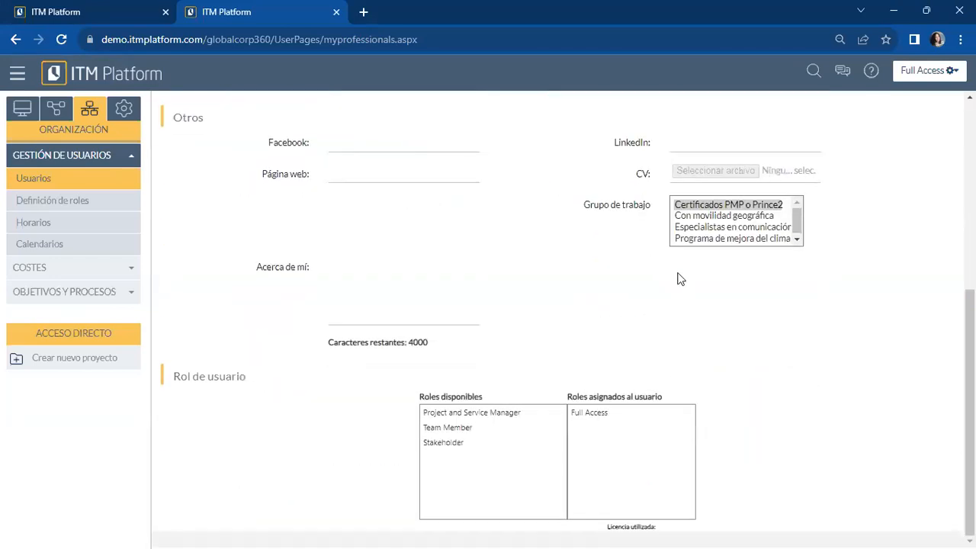
scroll(603, 267, up, 5)
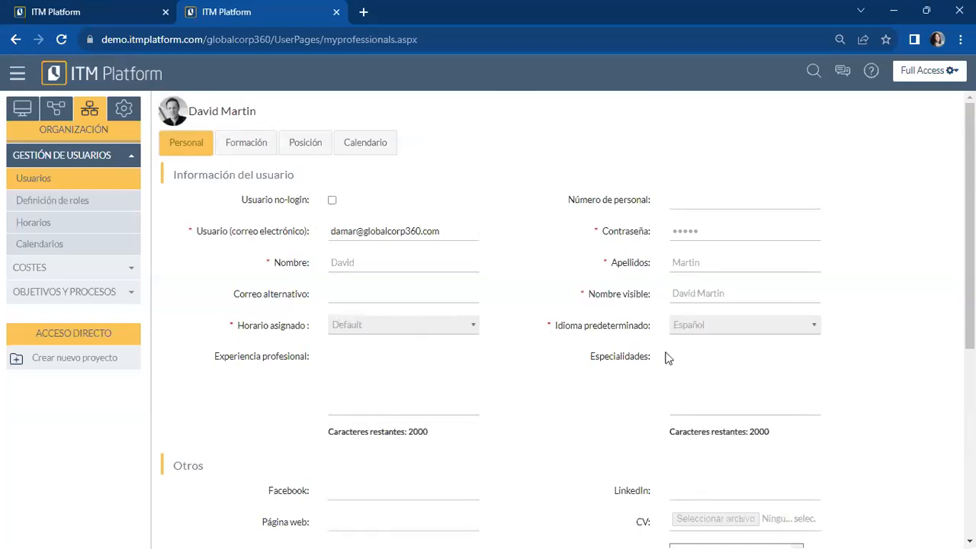
scroll(449, 362, down, 1)
scroll(450, 363, up, 1)
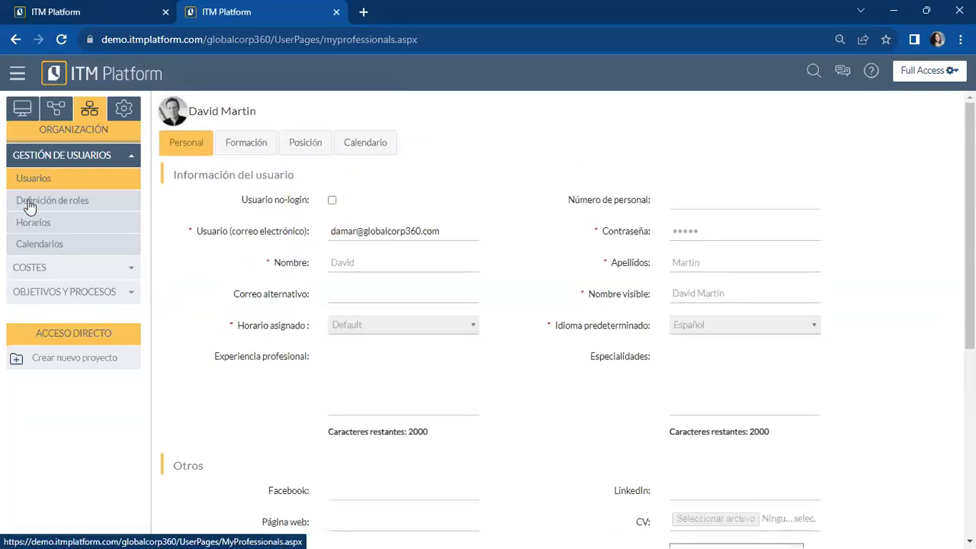
- Open the Default calendar under Calendarios and review its list of non-working days
click(46, 244)
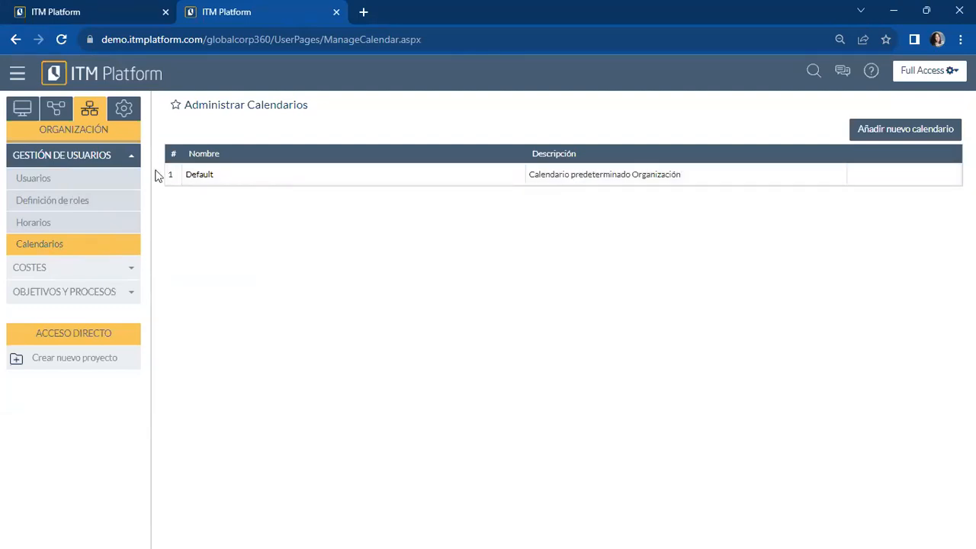
click(203, 176)
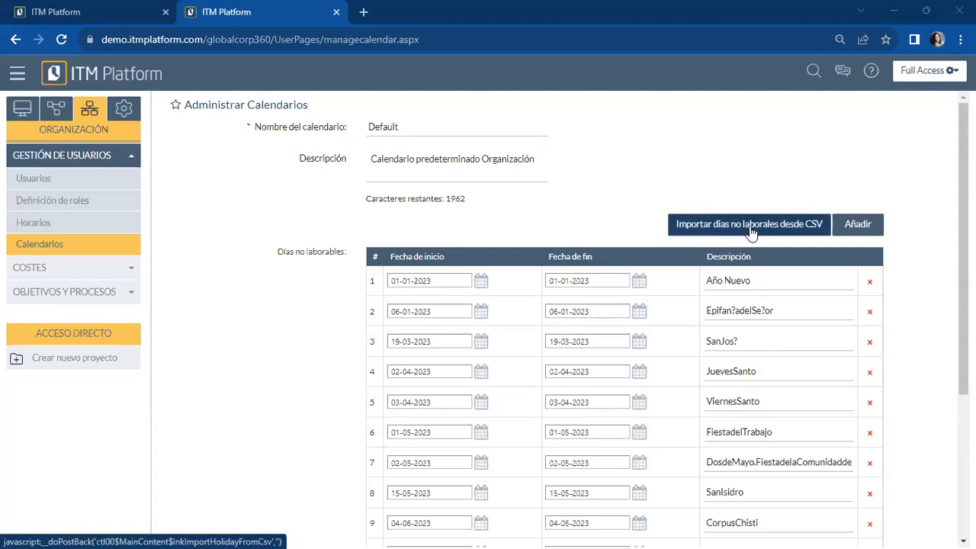
scroll(505, 366, down, 3)
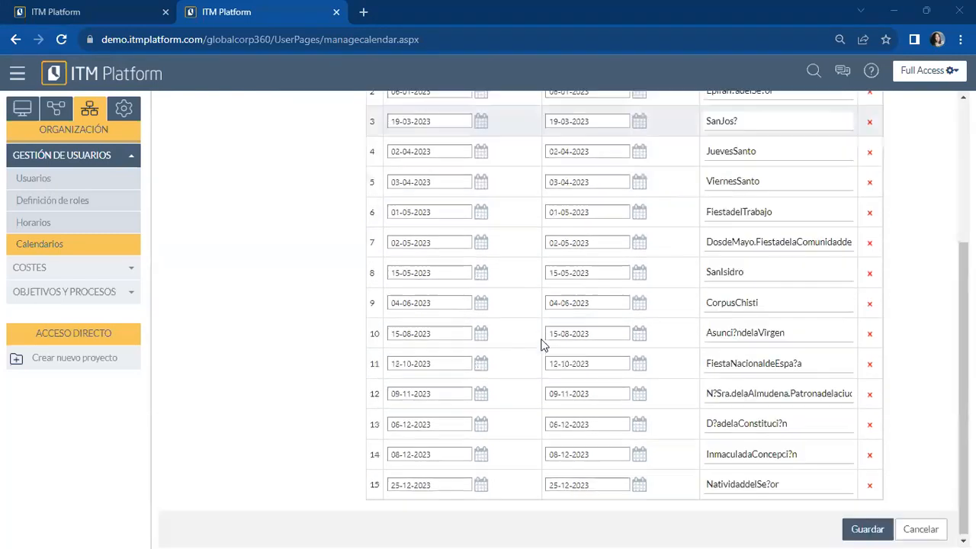
scroll(543, 345, up, 3)
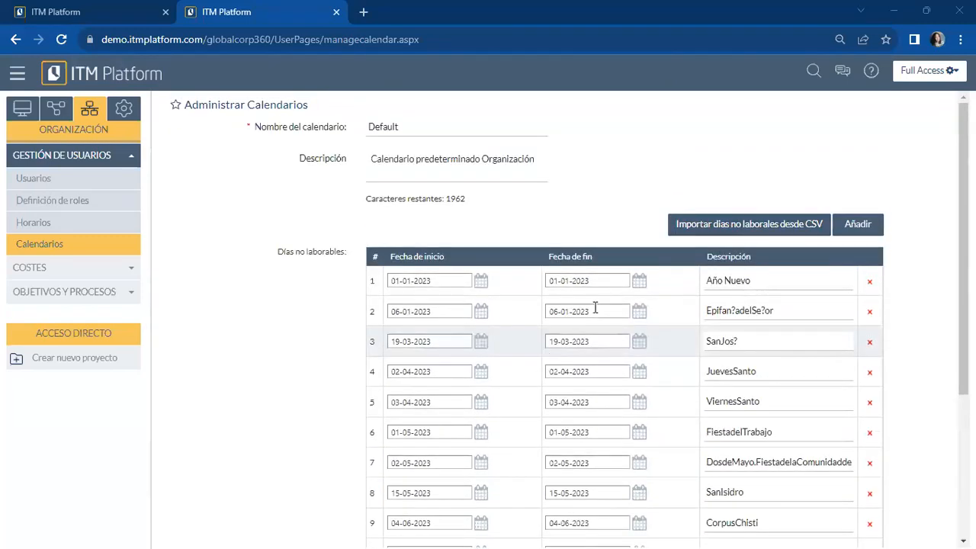
- Start importing non-working days from CSV, download the sample CSV file and open it in Excel
click(725, 233)
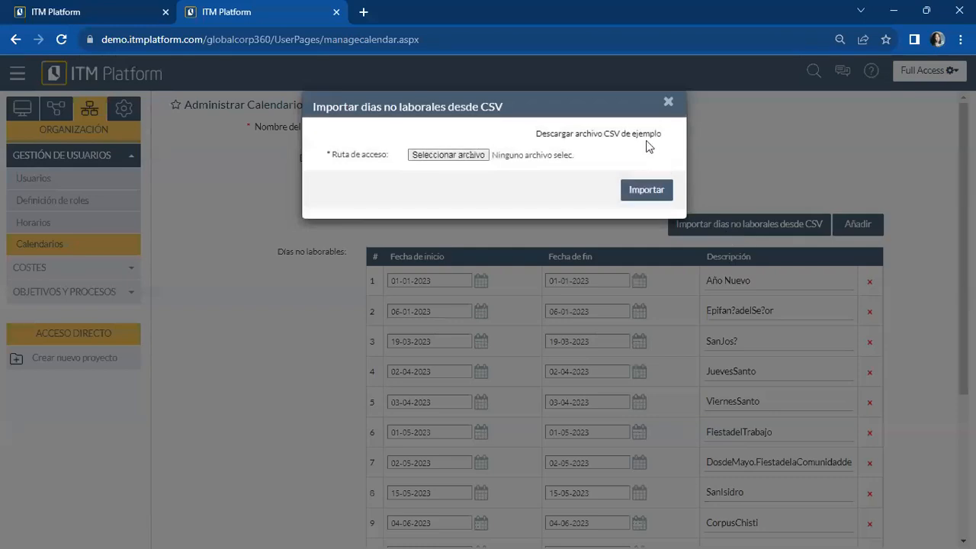
click(599, 135)
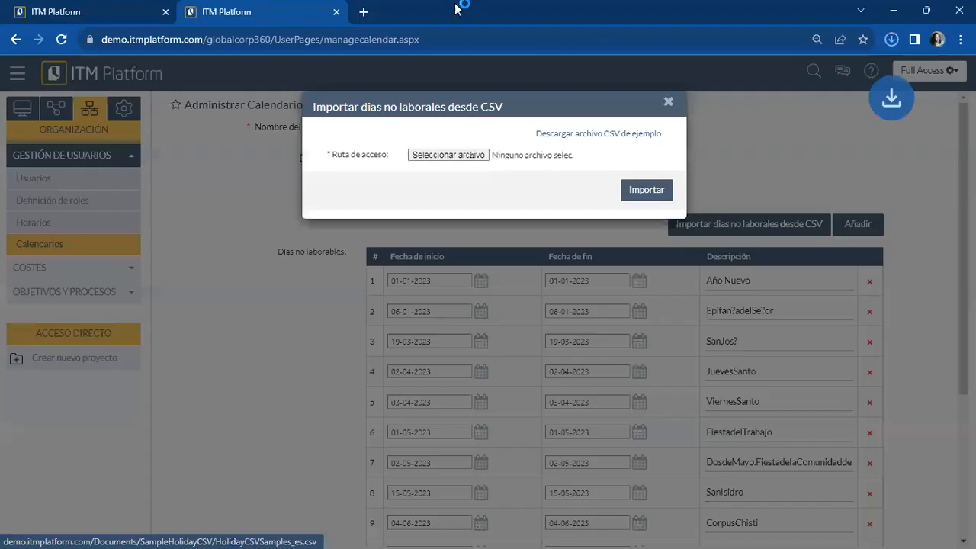
click(742, 80)
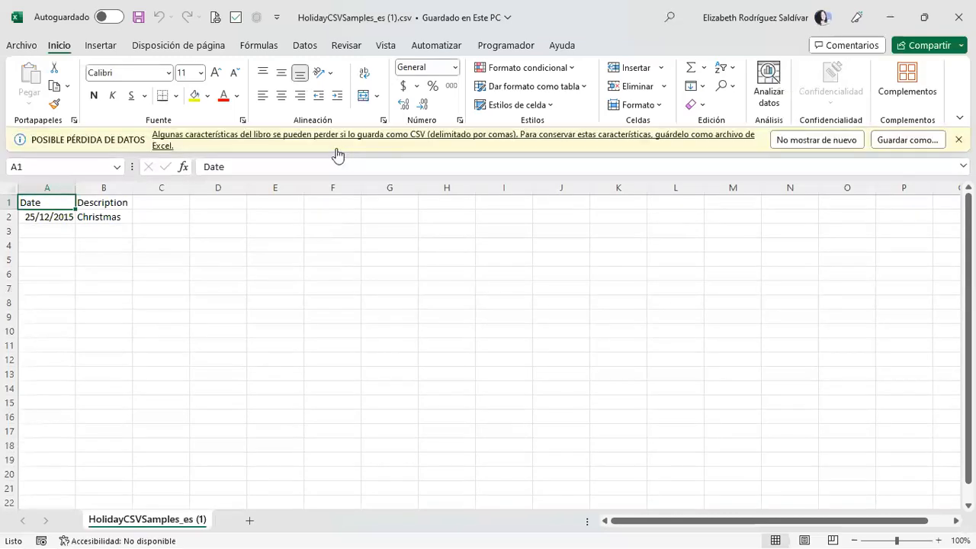
- Examine the sample file's Date and Description columns, then close the file and the CSV import dialog without importing
click(56, 214)
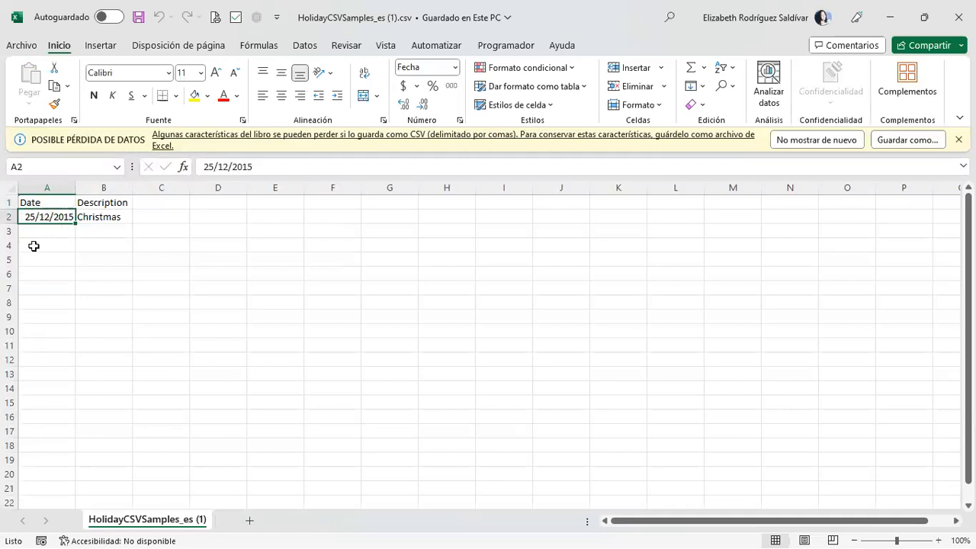
click(115, 199)
click(115, 219)
click(117, 230)
click(115, 217)
click(117, 232)
click(114, 216)
click(42, 217)
click(116, 216)
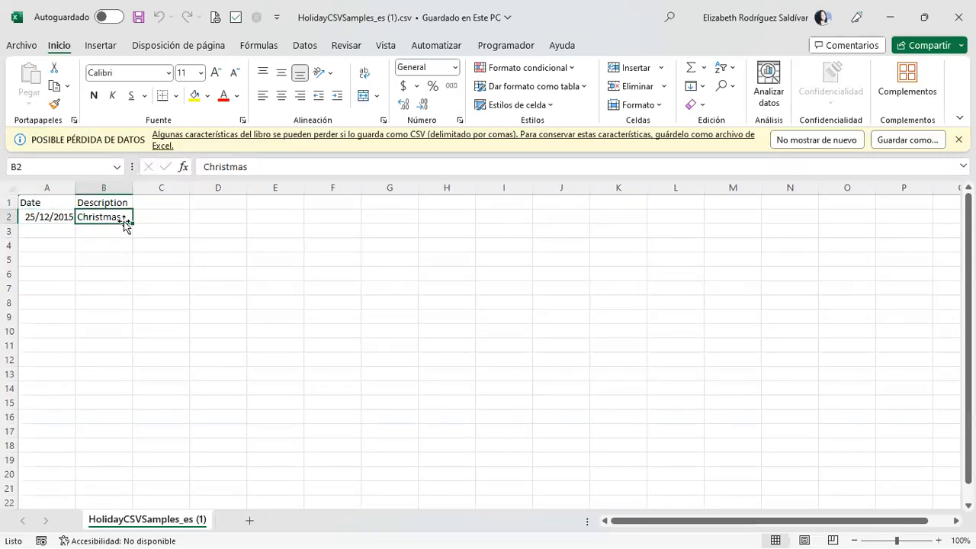
click(959, 17)
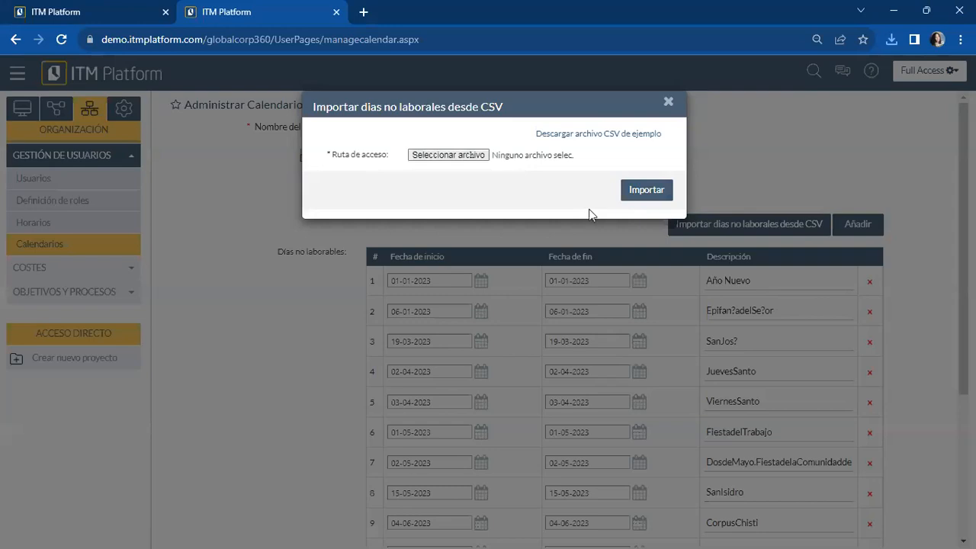
click(666, 107)
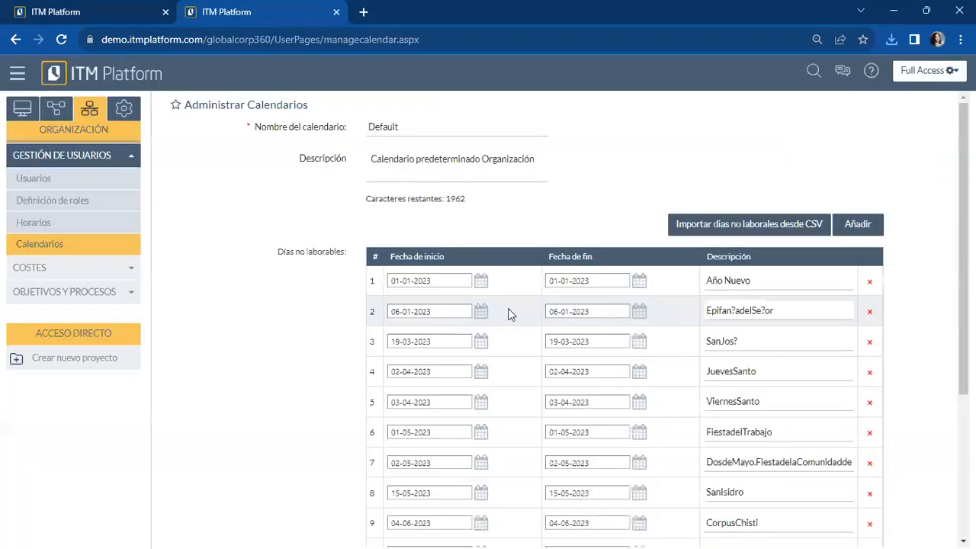
- Check the Default calendar's full list of non-working days and leave it without saving
scroll(515, 339, down, 3)
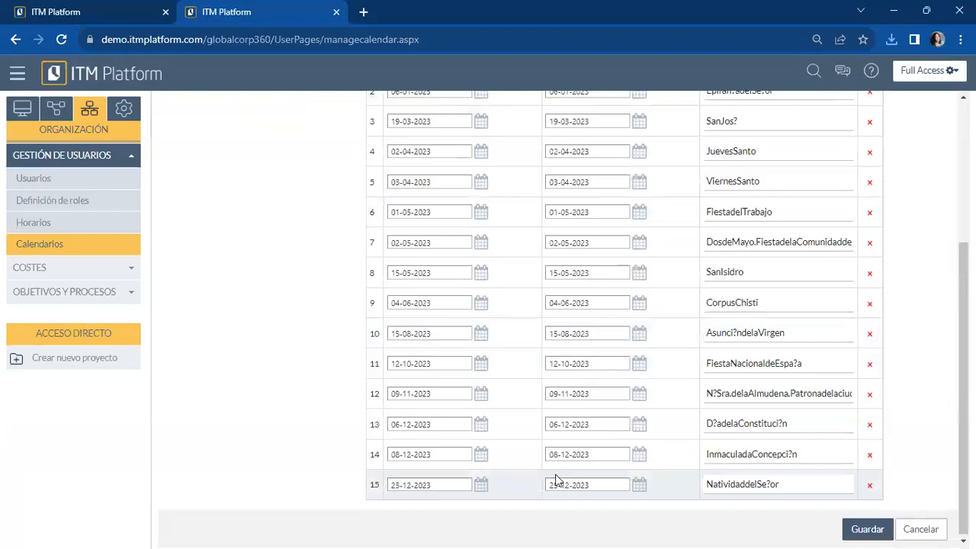
scroll(555, 479, up, 3)
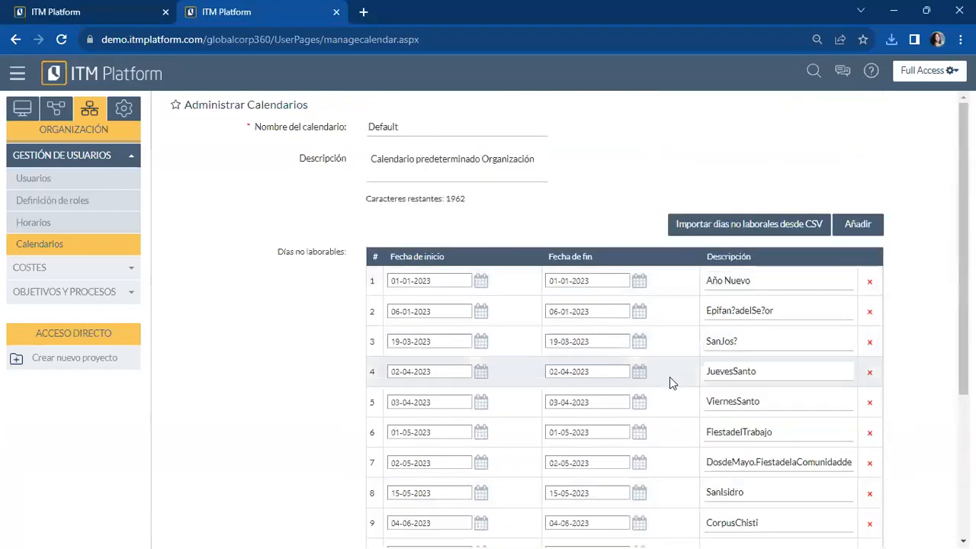
scroll(663, 363, down, 3)
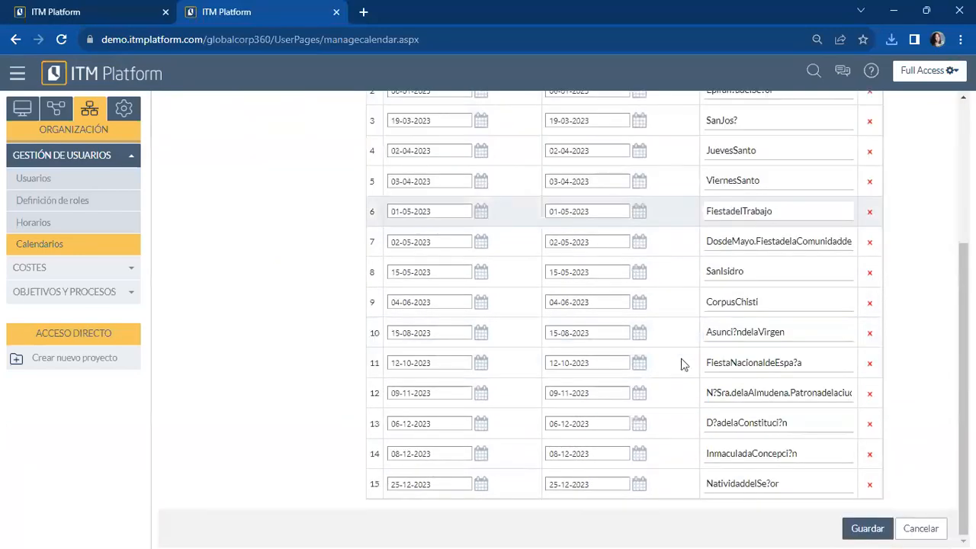
click(913, 531)
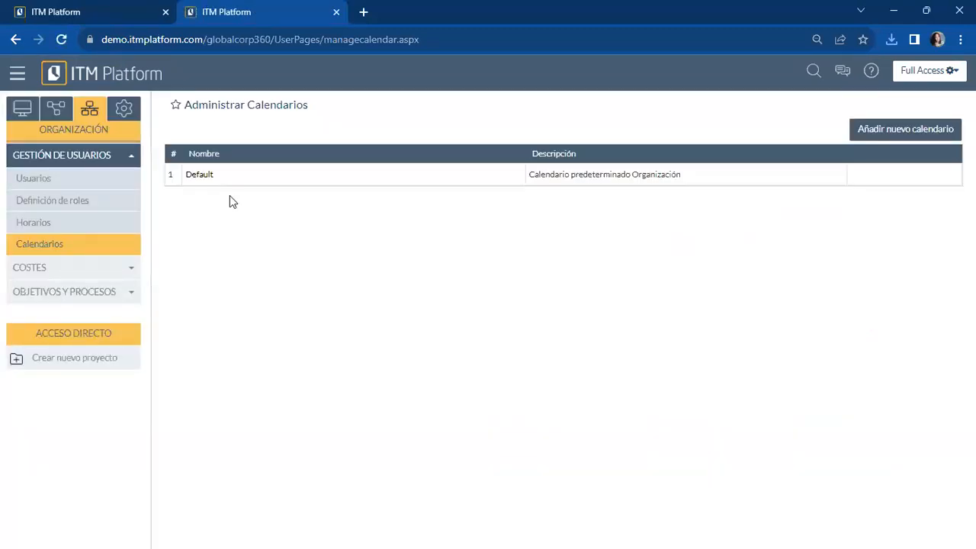
- Open the new calendar form, examine its name, description and non-working day fields, and cancel it
click(901, 131)
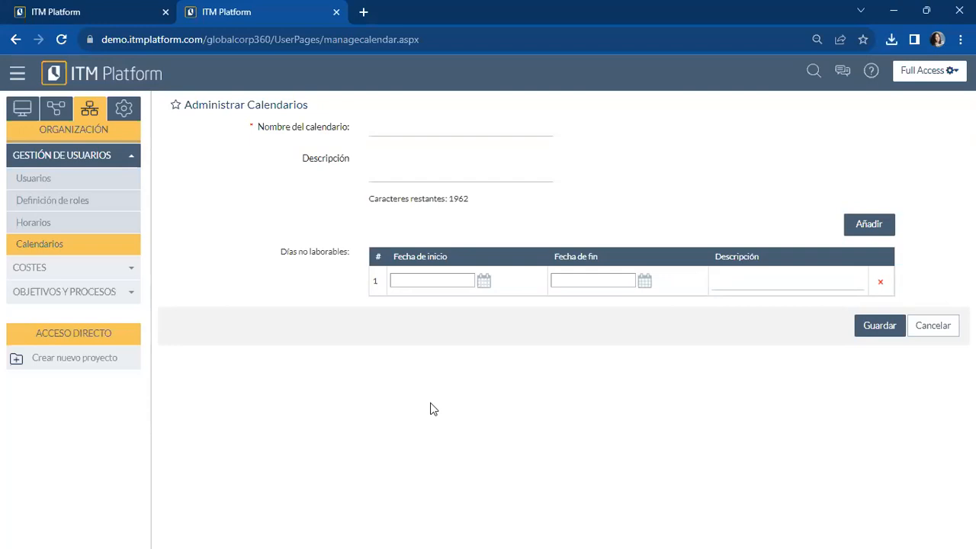
click(930, 326)
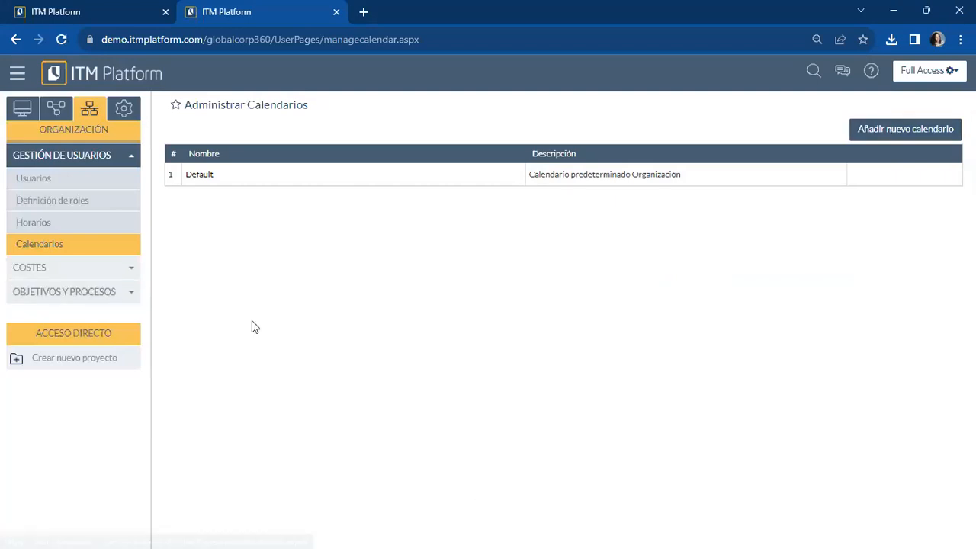
- Open the Team Member user's profile and examine its personal information, work group and role assignment sections
click(41, 228)
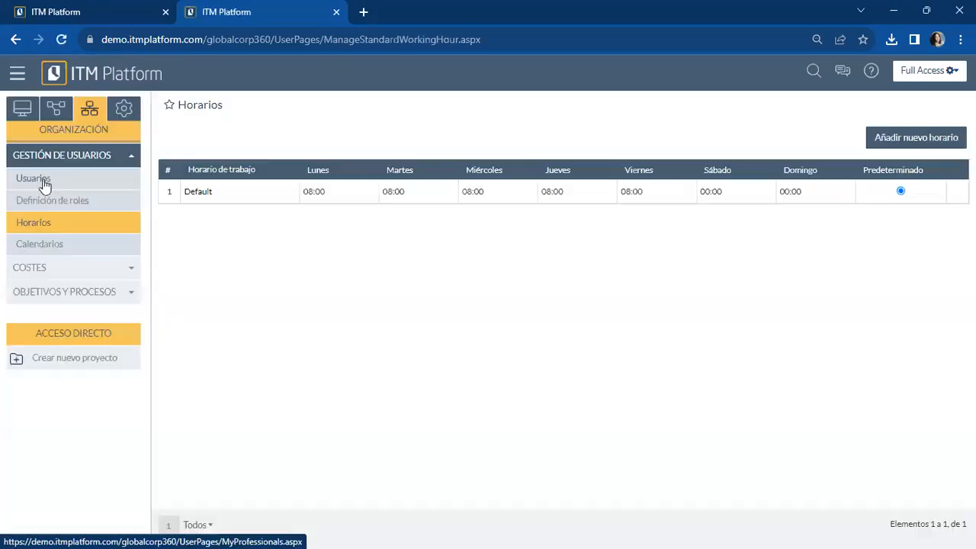
click(44, 182)
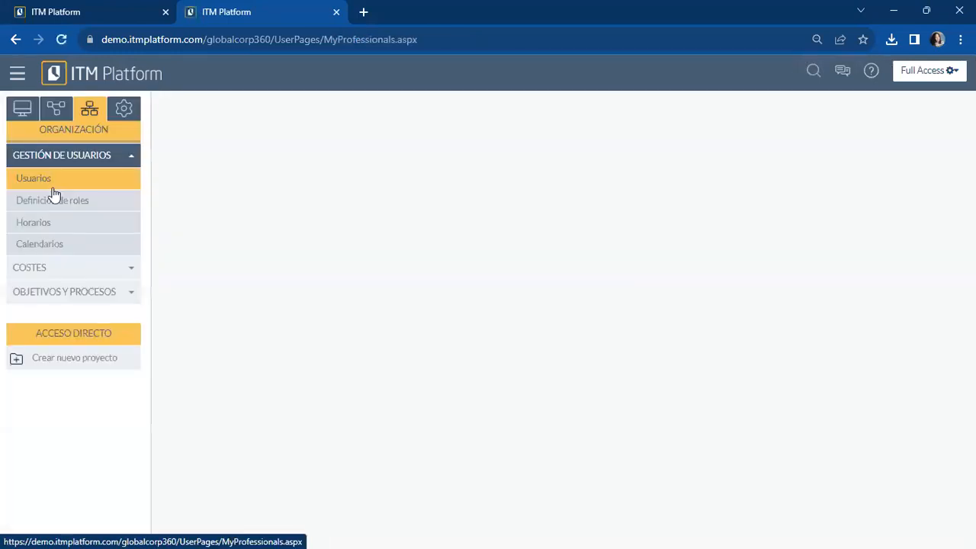
click(250, 386)
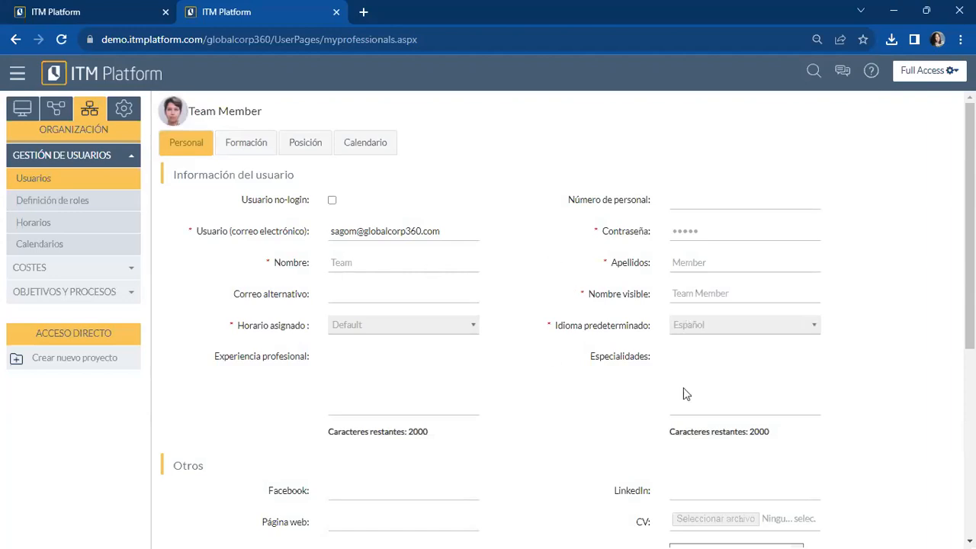
scroll(516, 357, down, 2)
scroll(516, 357, down, 3)
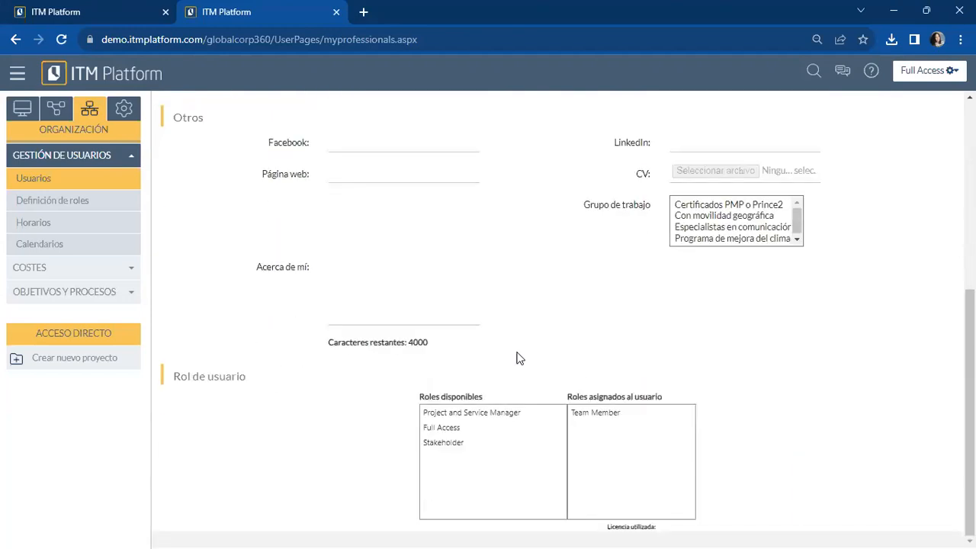
scroll(516, 358, up, 5)
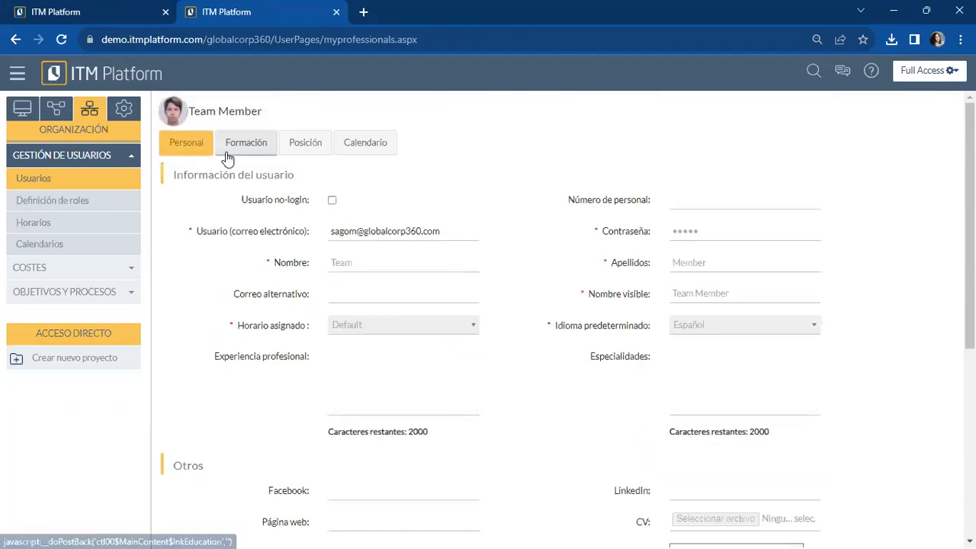
- Examine the Team Member's assigned calendars, open the personal calendar's non-working day form and cancel it
click(372, 144)
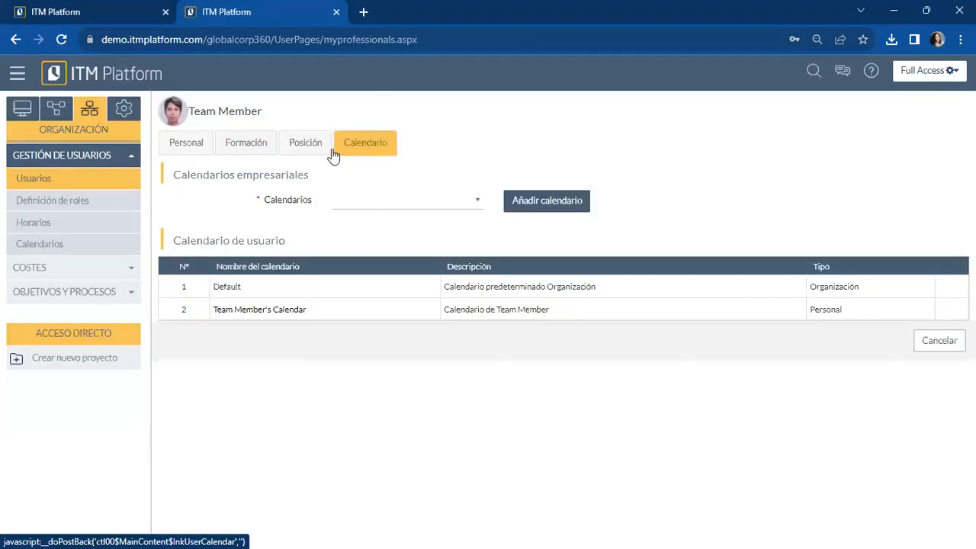
click(185, 153)
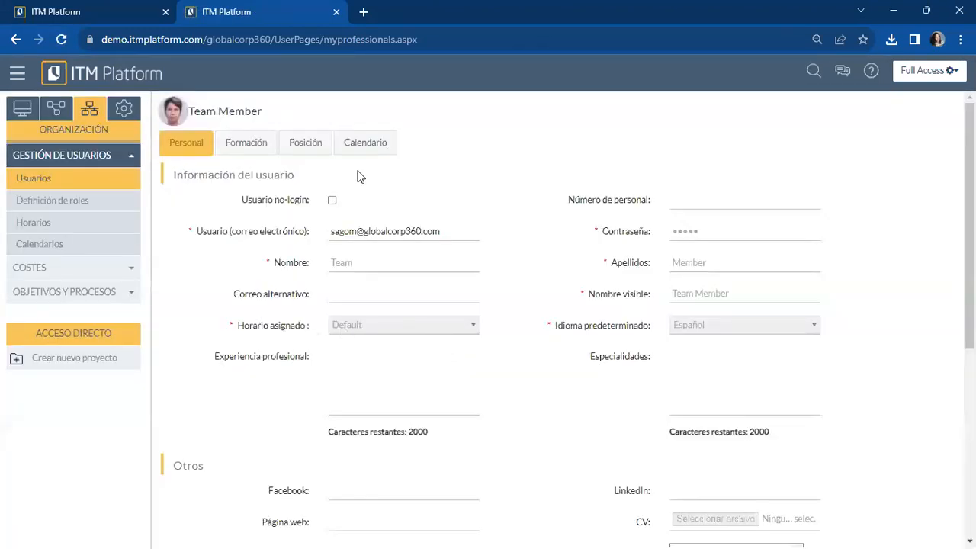
click(364, 145)
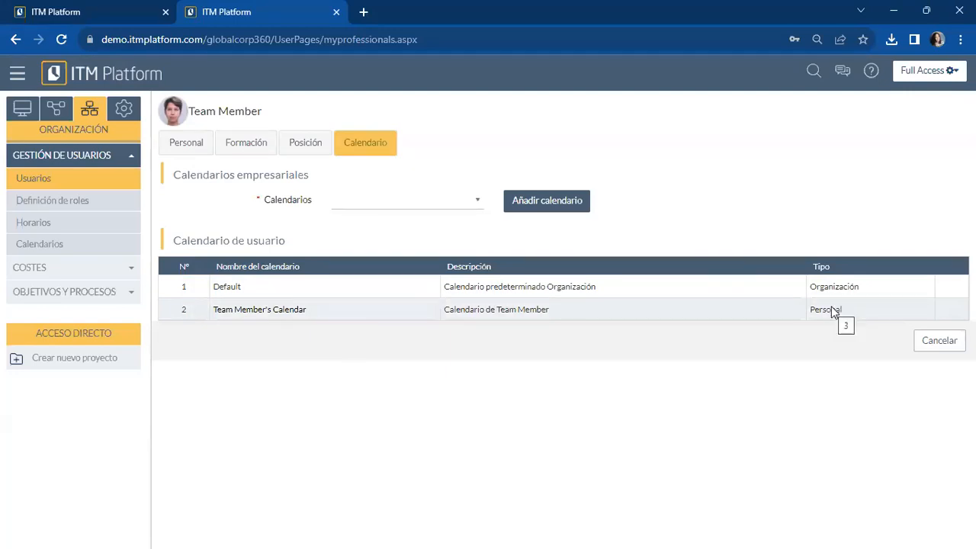
click(270, 313)
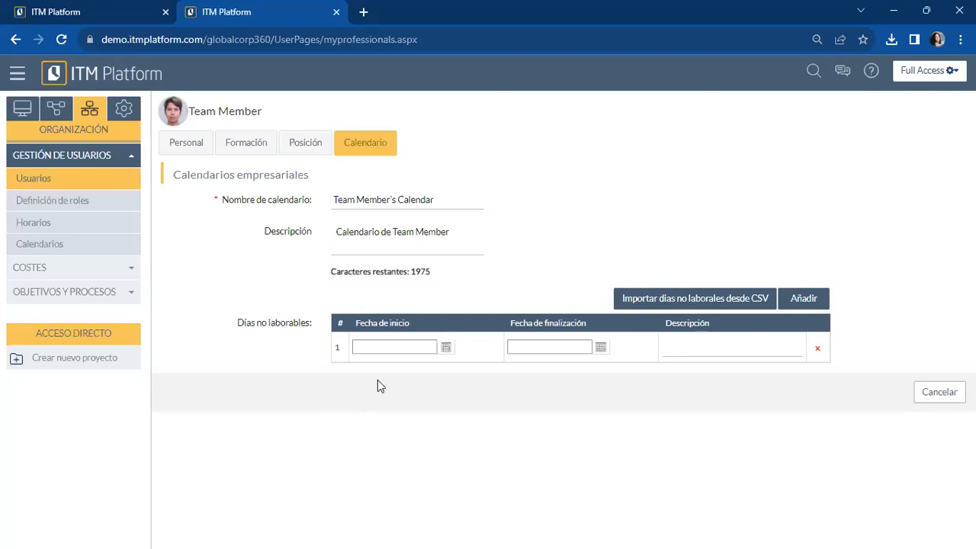
click(934, 397)
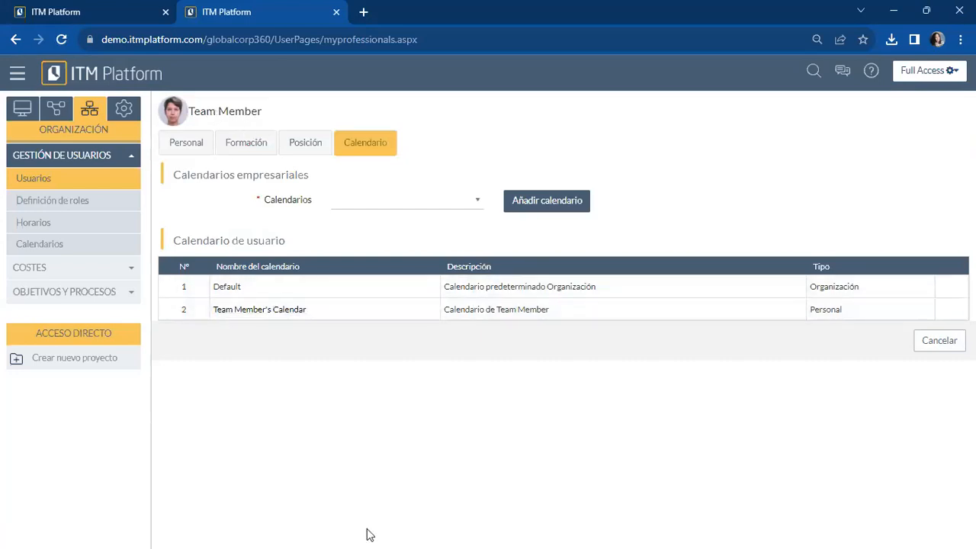
click(478, 204)
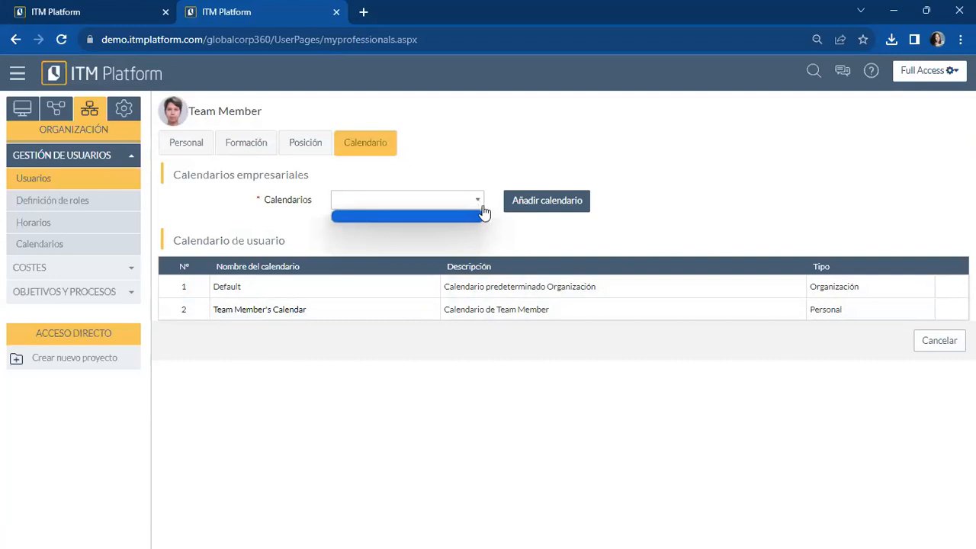
click(496, 235)
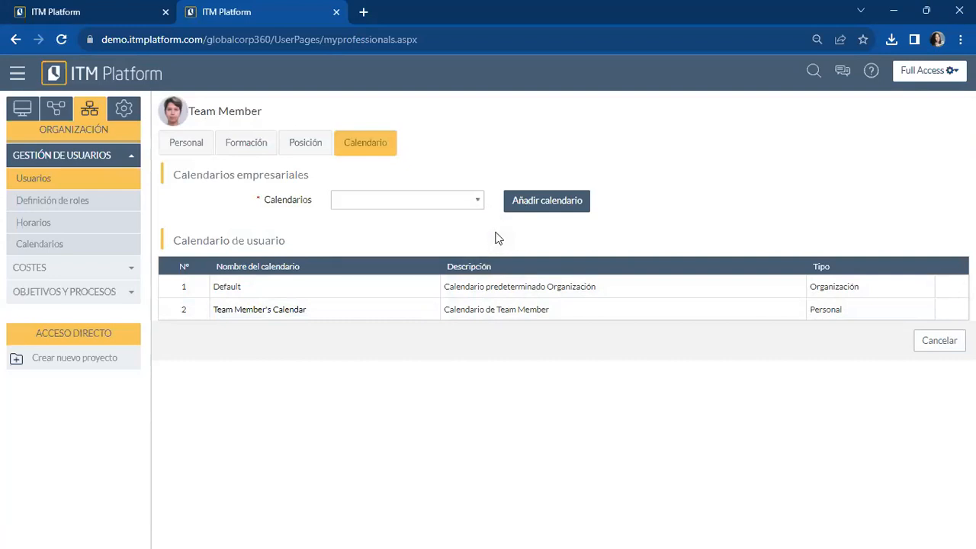
click(479, 205)
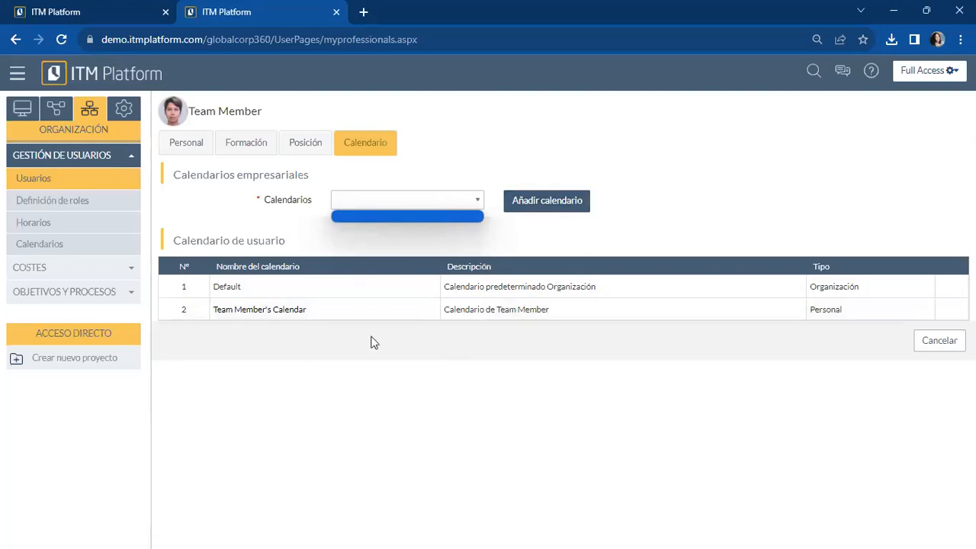
click(546, 231)
click(414, 202)
click(503, 248)
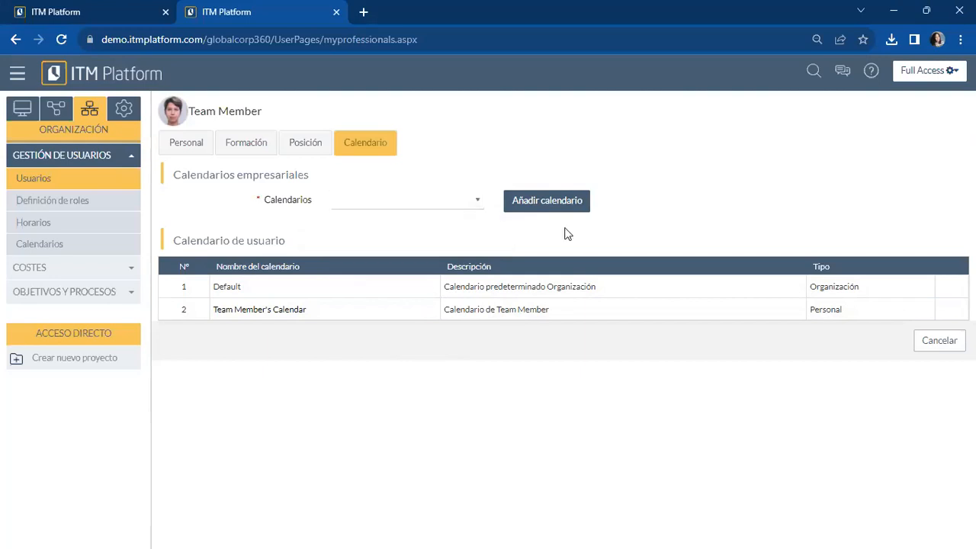
click(477, 201)
click(501, 233)
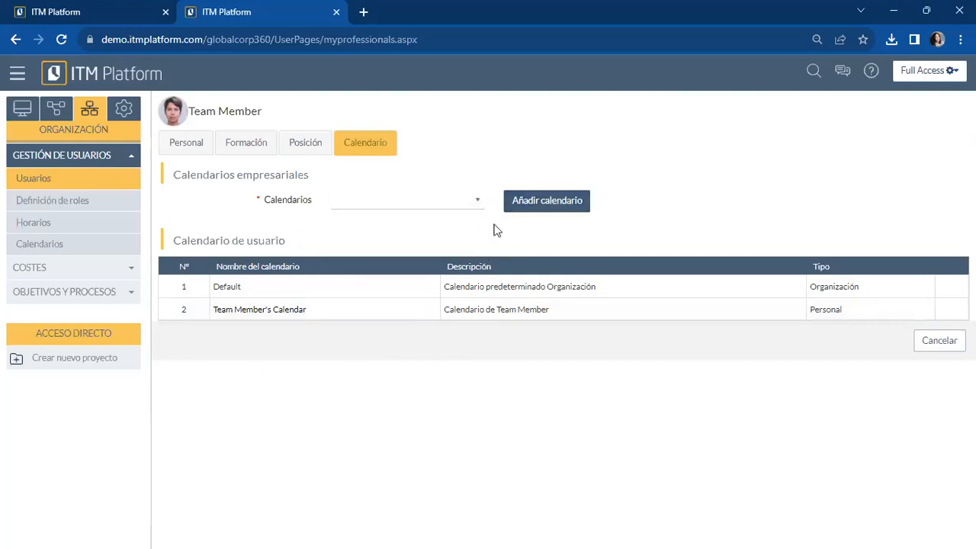
- Open the Default work schedule, examine its weekday and weekend hour fields, and cancel without saving
click(37, 226)
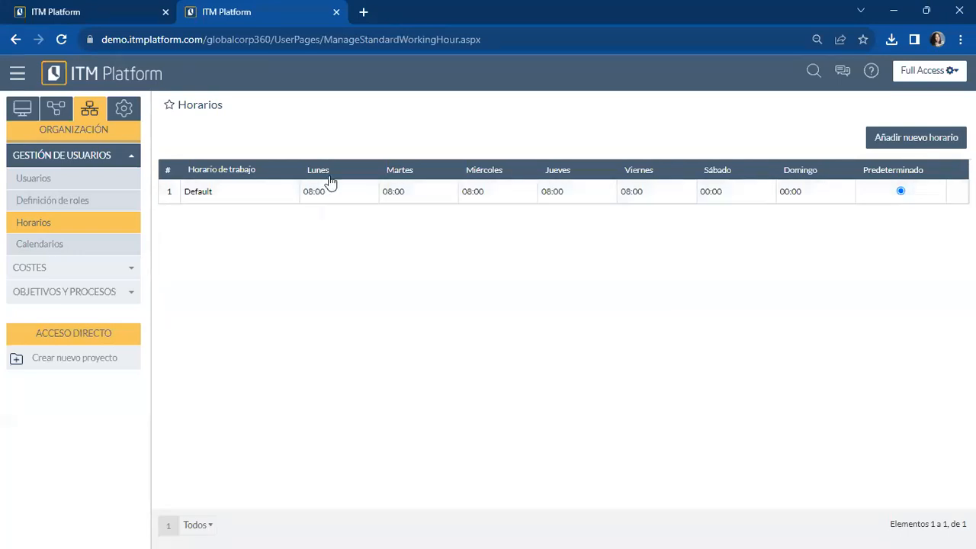
click(195, 192)
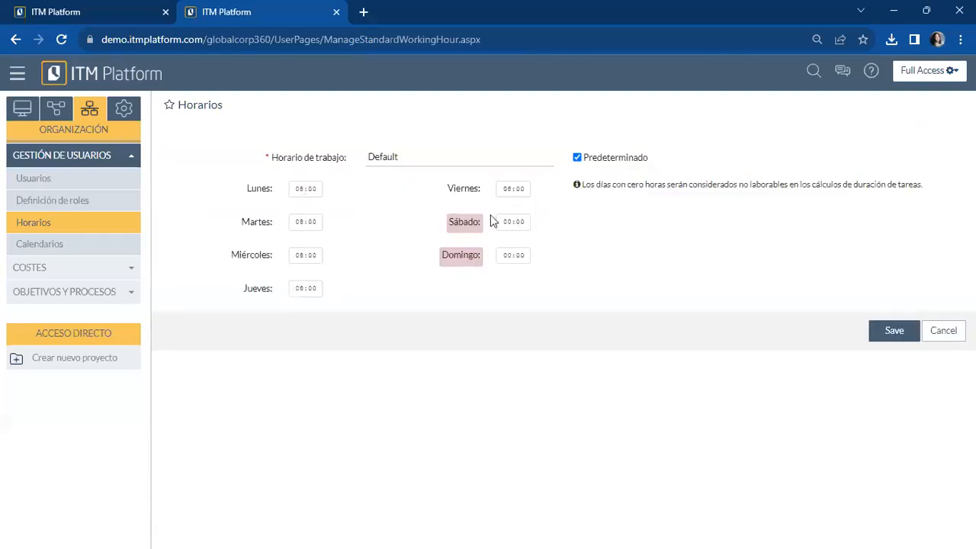
click(298, 189)
text(8)
click(524, 224)
text(0)
click(527, 255)
click(943, 333)
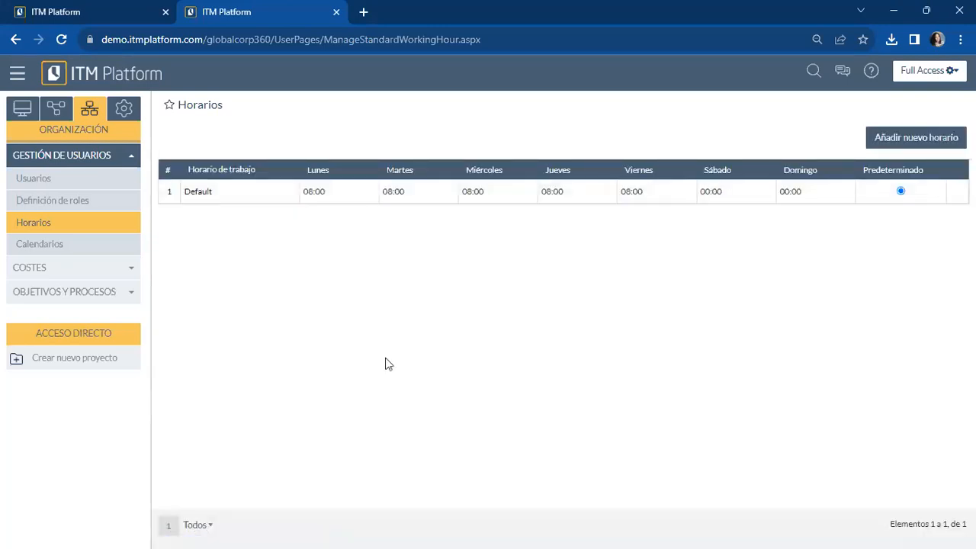
- Start a new work schedule named "Medio turno"
click(902, 142)
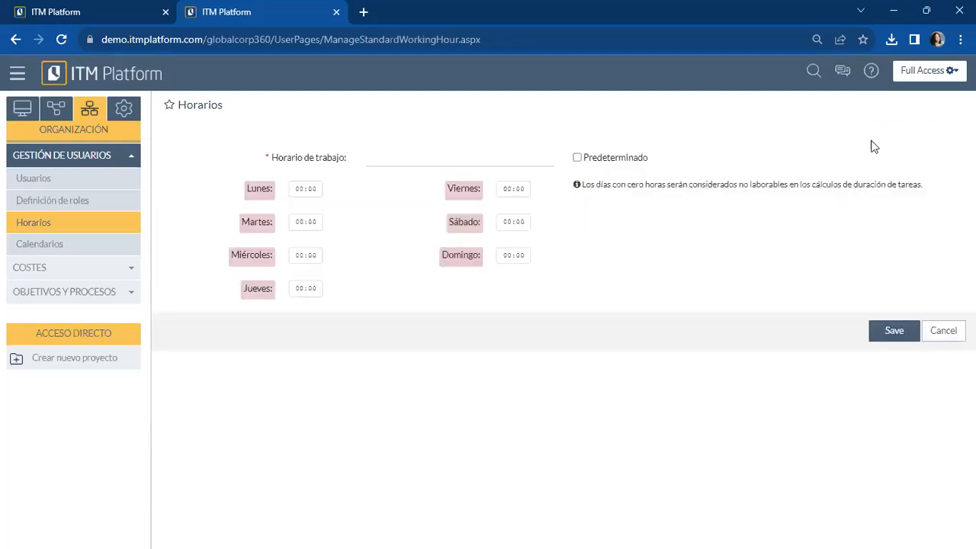
click(396, 158)
text(Medio Turno)
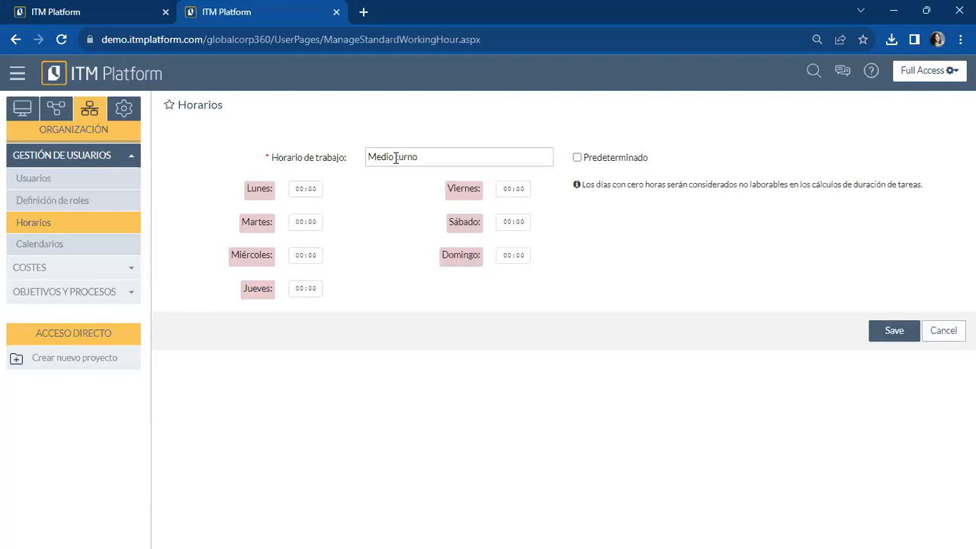
- Set the Medio turno schedule to 4:00 hours for each day from Monday to Friday and save it
click(316, 192)
text(4)
click(320, 222)
text(4)
click(318, 255)
text(4)
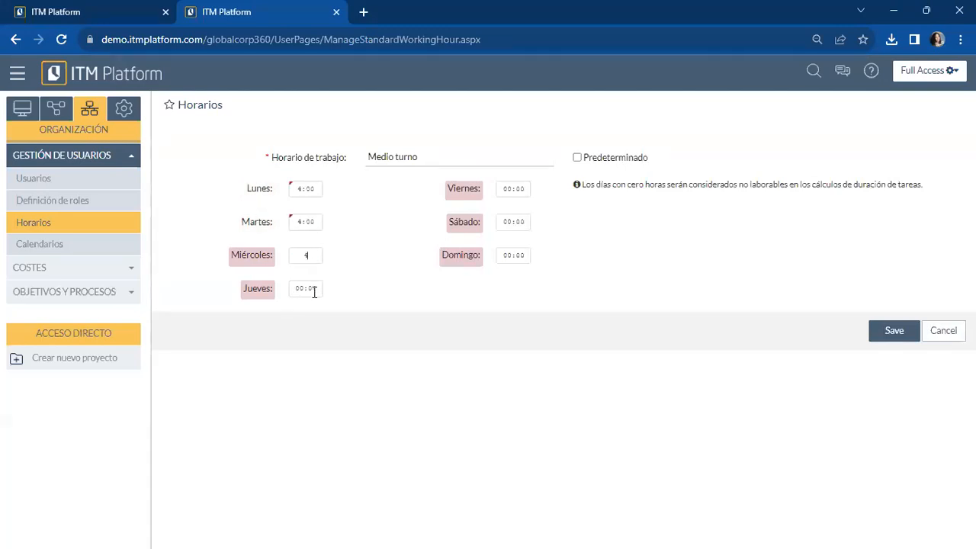
click(314, 290)
text(4)
click(510, 191)
text(4)
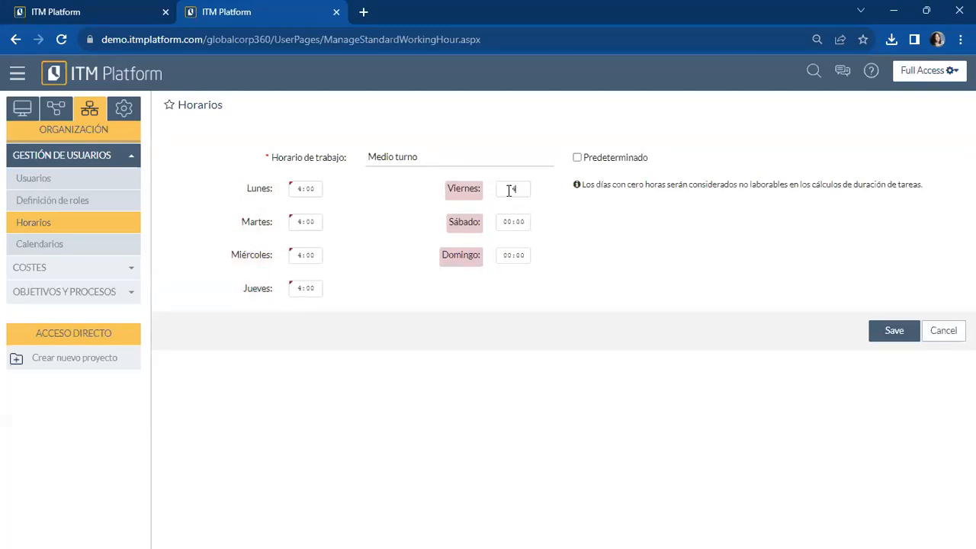
click(541, 229)
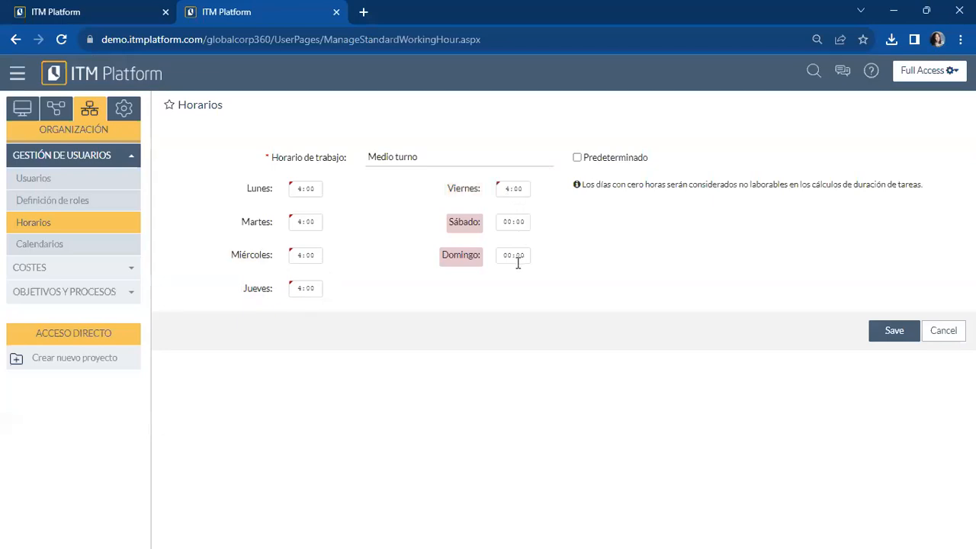
click(895, 331)
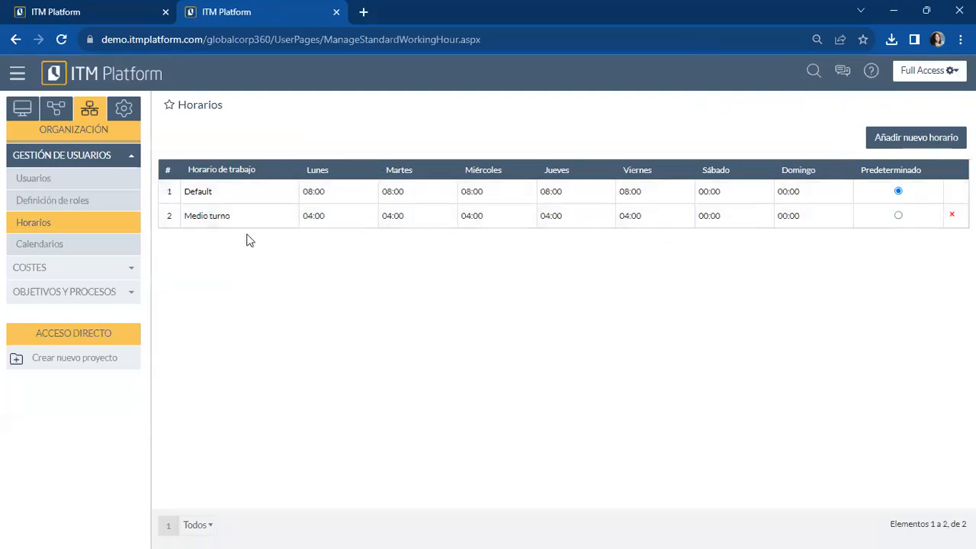
- Create and save a work schedule named "Fin de semana" with 6:00 hours on Saturday and Sunday
click(927, 141)
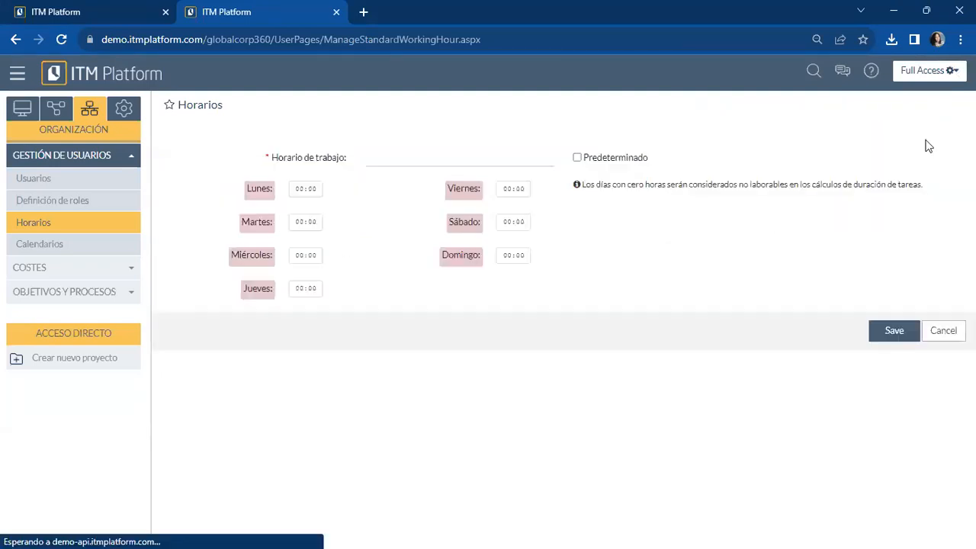
click(492, 158)
text(Fin de semana)
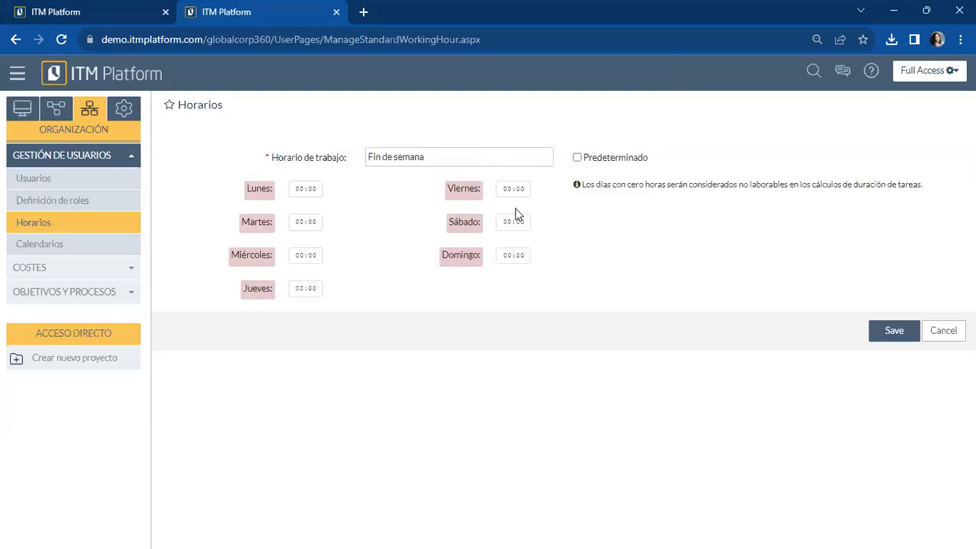
click(512, 223)
text(6)
click(511, 257)
text(6)
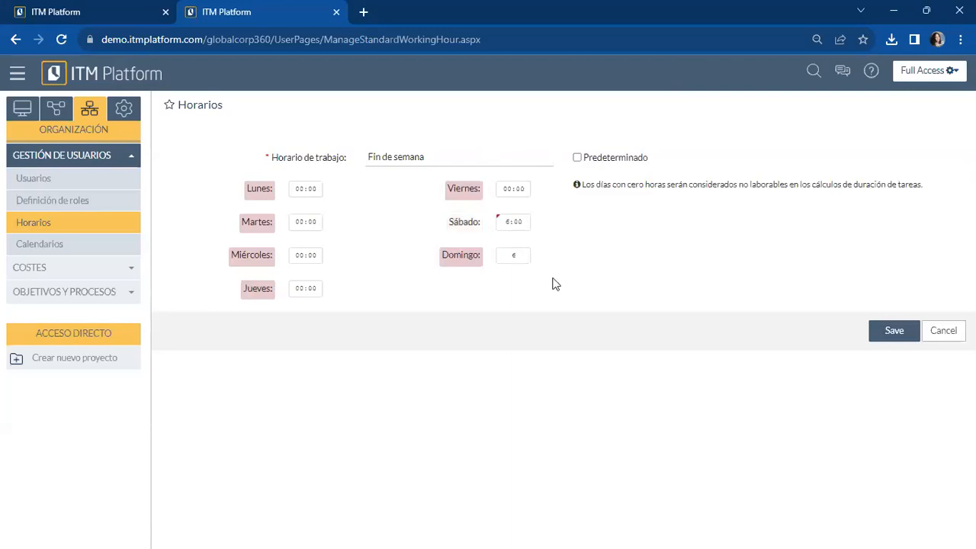
click(699, 286)
click(886, 332)
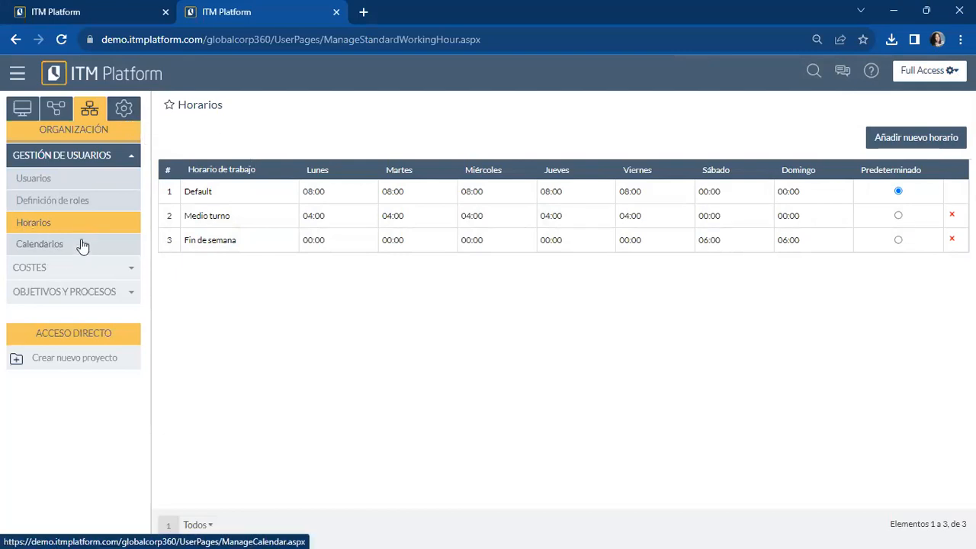
- Open the profile of the second user in the organization's user list
click(45, 180)
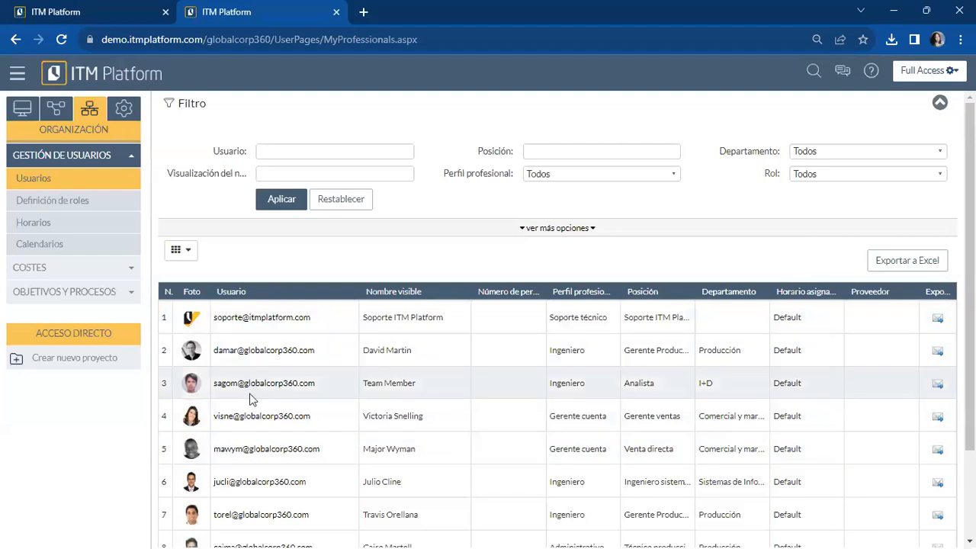
click(257, 355)
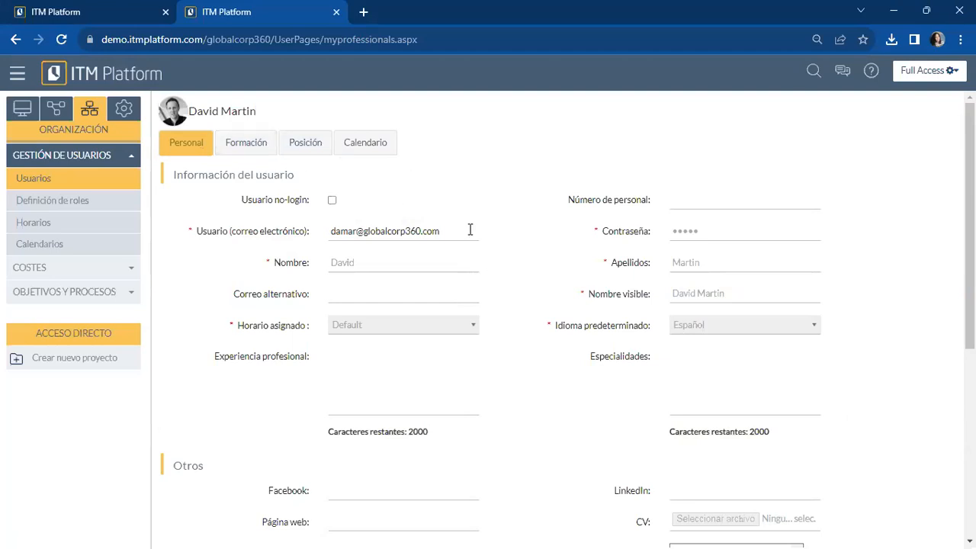
- Turn on the no-login option to check its effect on the user's role assignment, and turn it off again
click(333, 202)
drag(239, 111, 255, 113)
click(269, 111)
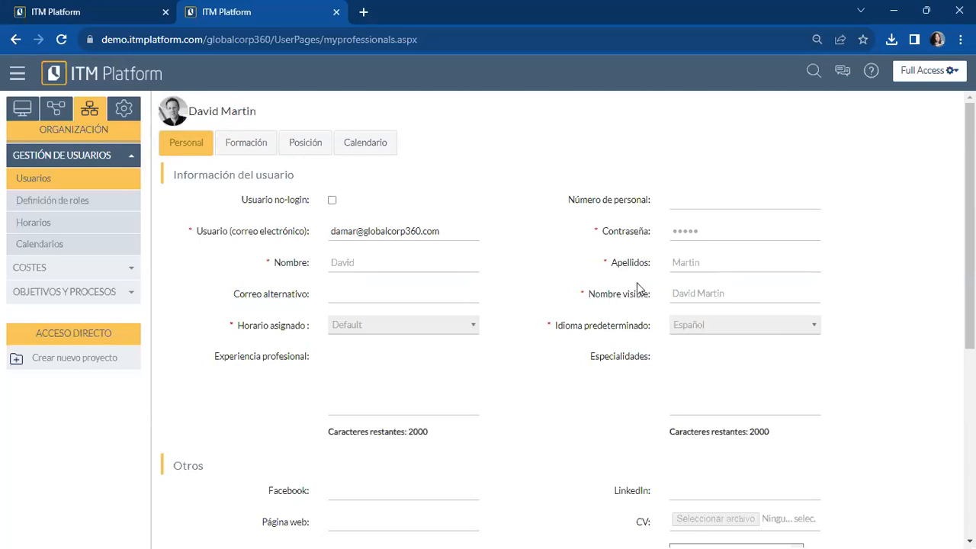
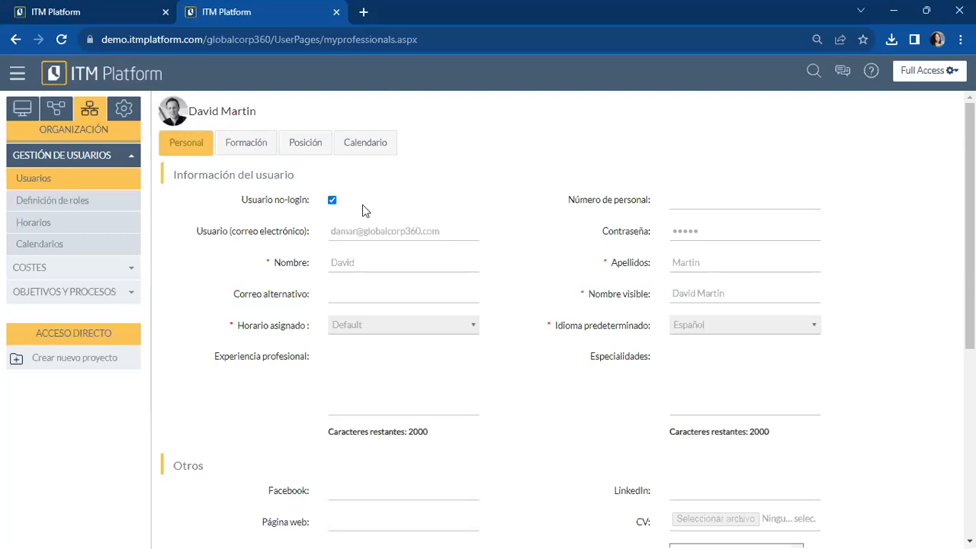
scroll(477, 259, down, 5)
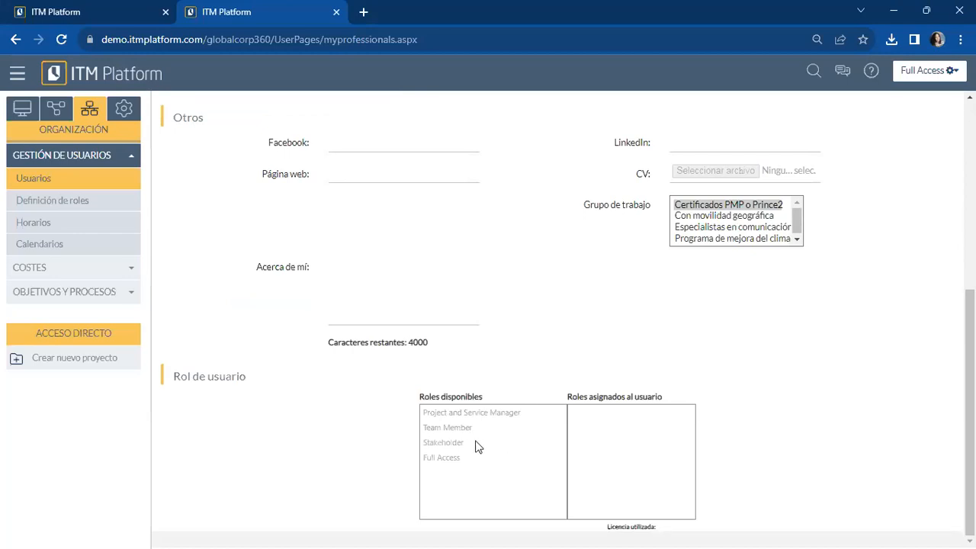
click(450, 413)
click(332, 200)
scroll(488, 298, down, 2)
scroll(491, 298, up, 2)
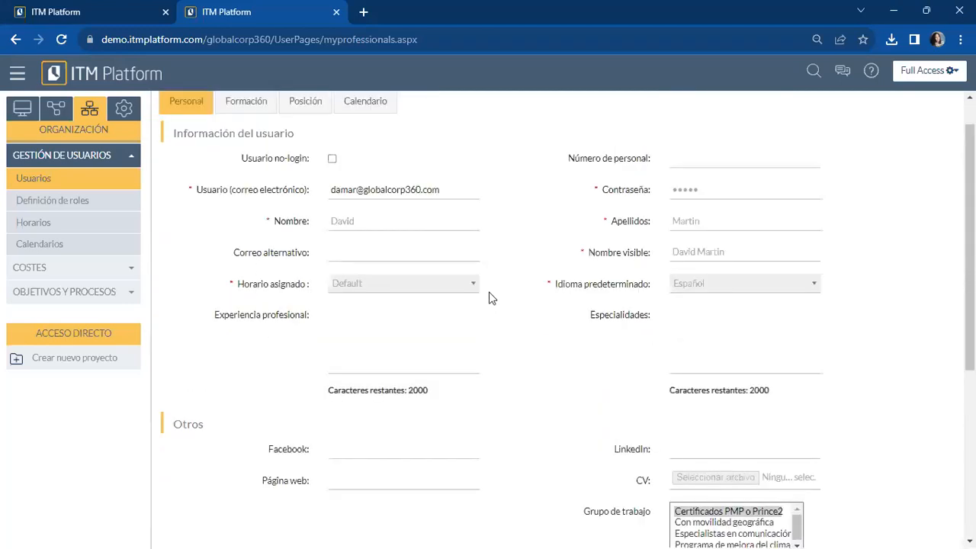
scroll(491, 298, up, 1)
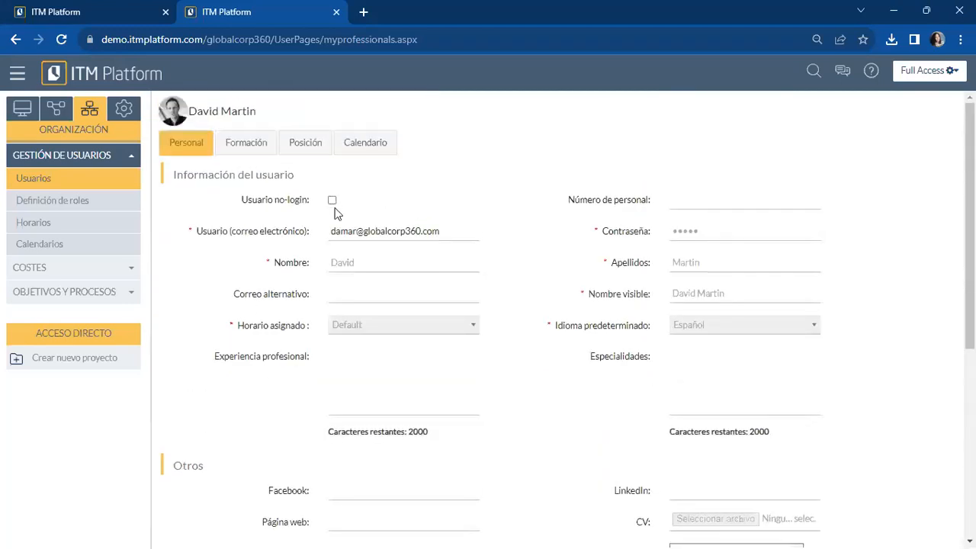
- Examine the user's personal information, work group and assigned roles in the profile
click(393, 230)
click(523, 243)
scroll(557, 283, down, 2)
scroll(671, 380, down, 3)
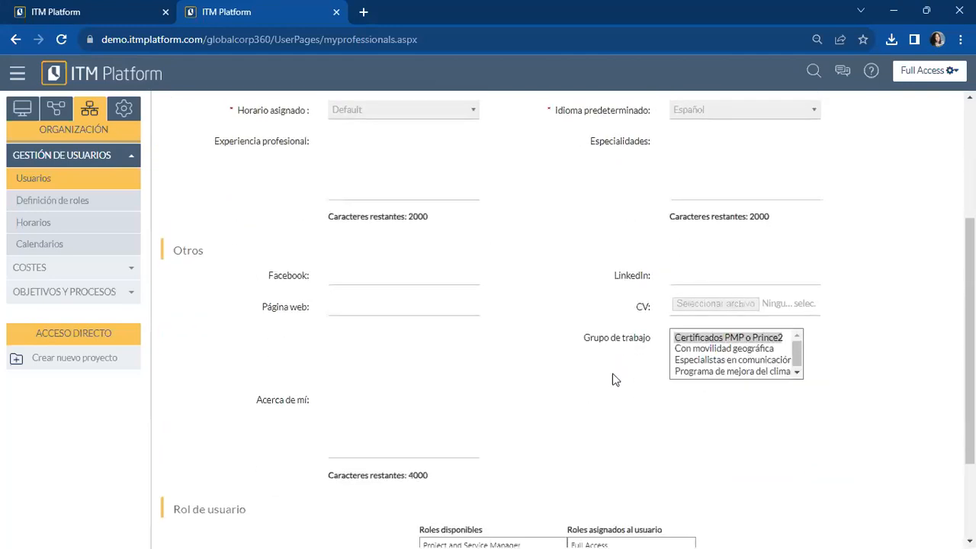
click(604, 413)
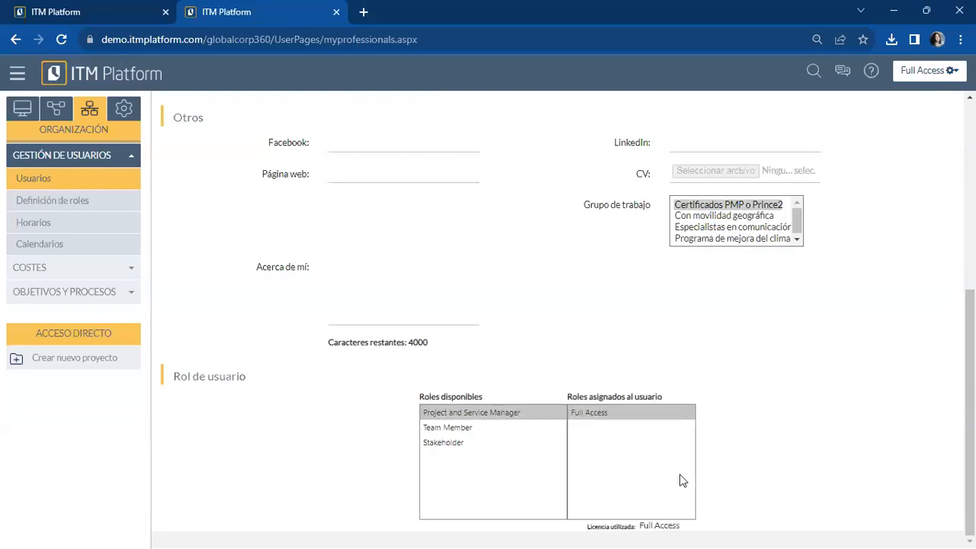
scroll(668, 448, up, 5)
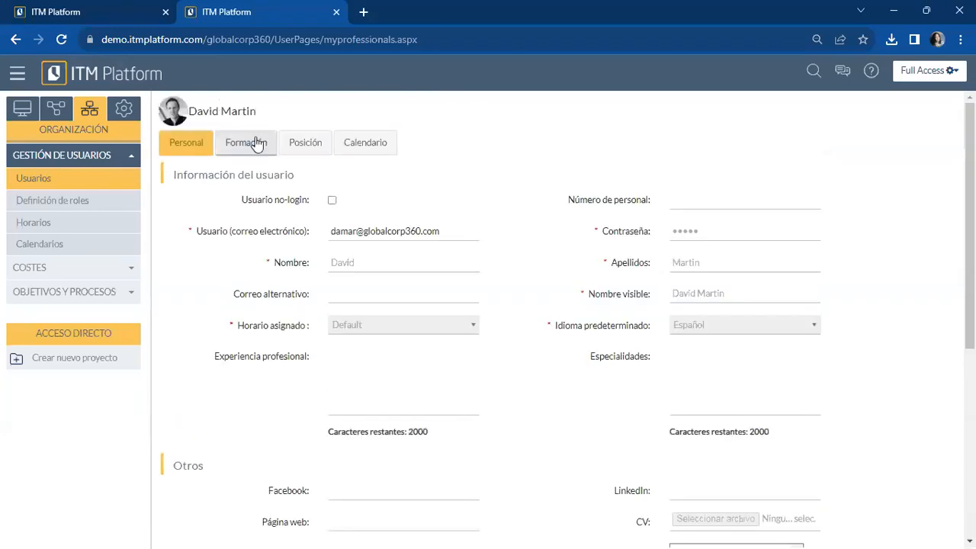
- Examine the training, position and calendar sections of the same user's profile
click(257, 144)
click(531, 128)
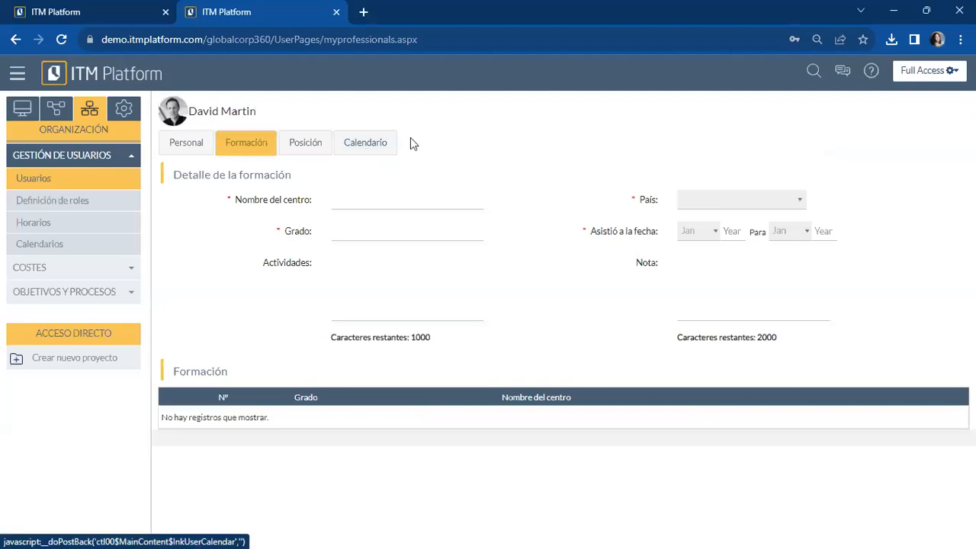
click(307, 147)
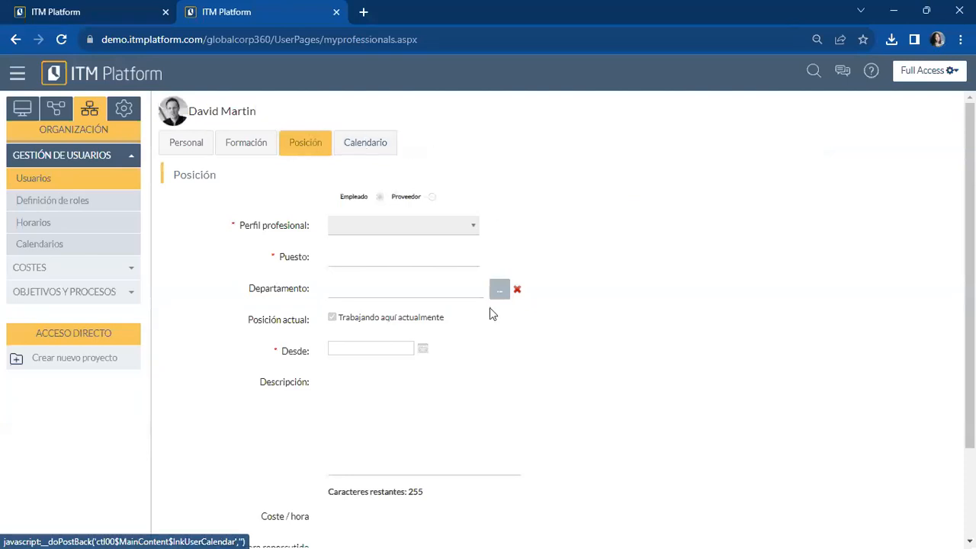
scroll(440, 285, down, 3)
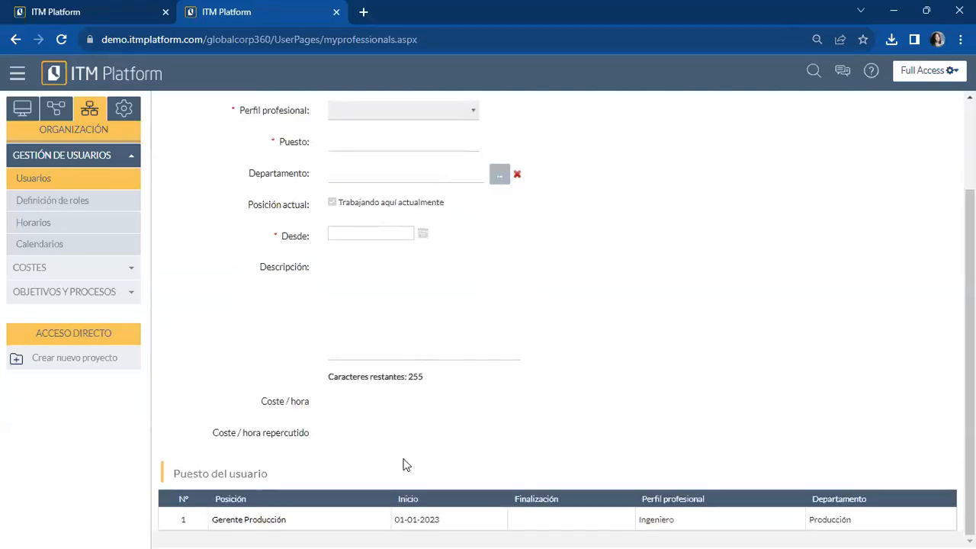
scroll(381, 425, up, 3)
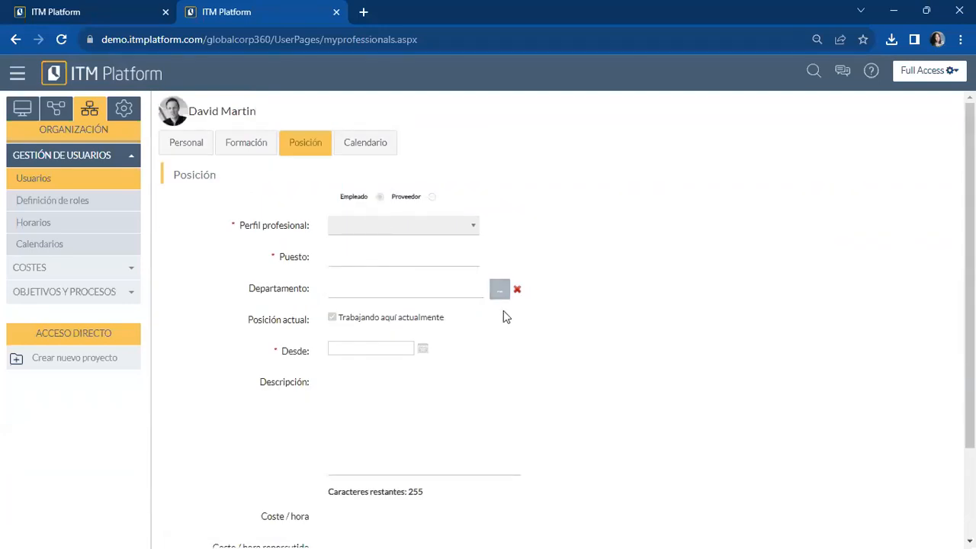
click(382, 142)
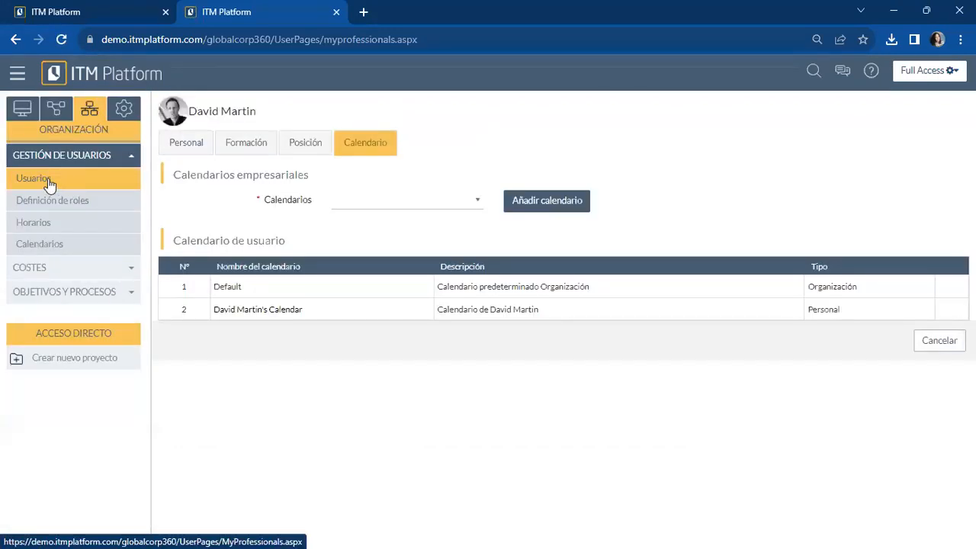
- Create and save a professional profile named "Desarrollador de Software" in the cost profiles and rates
click(74, 267)
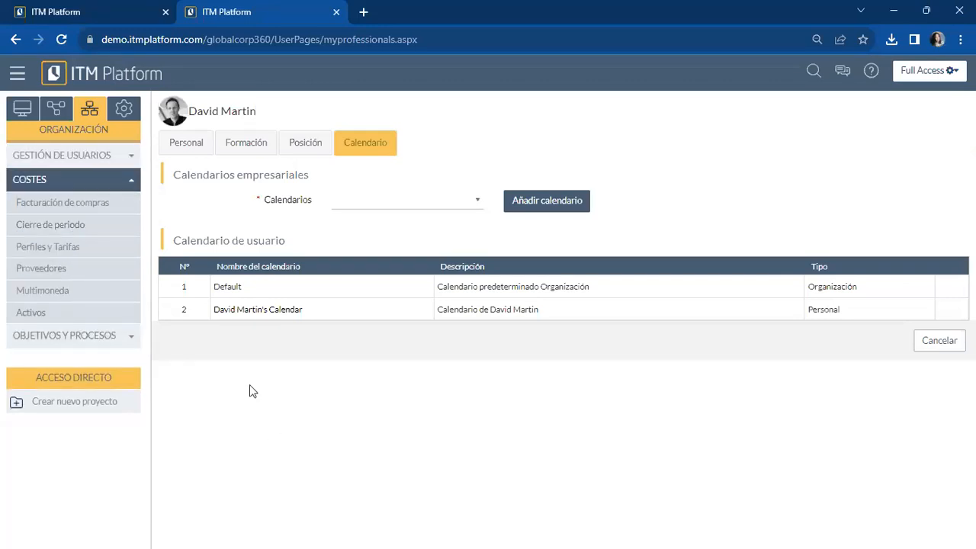
click(67, 250)
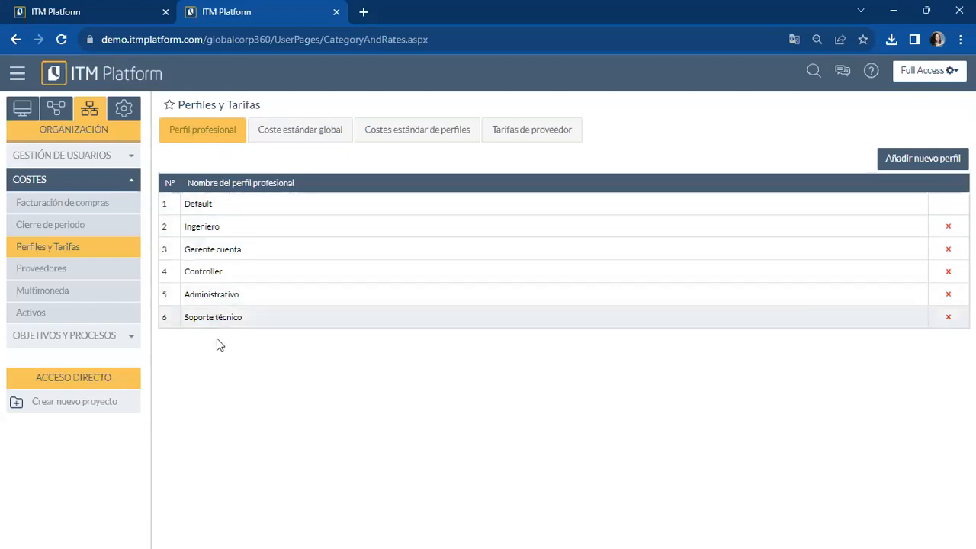
click(939, 164)
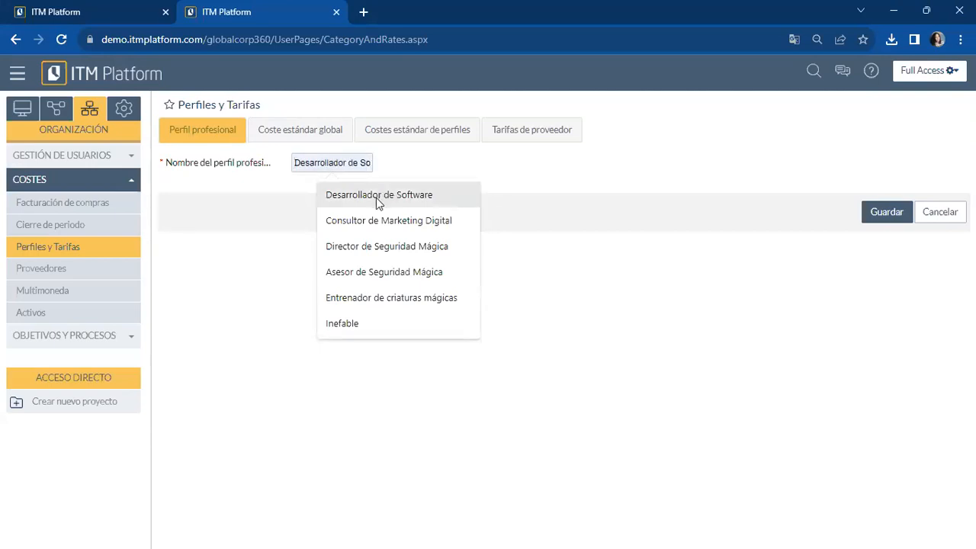
click(376, 195)
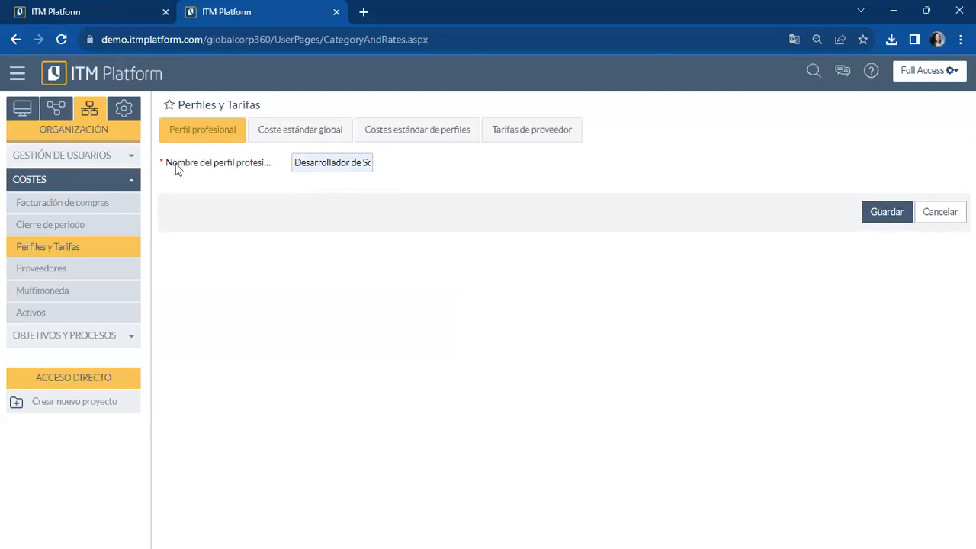
click(884, 218)
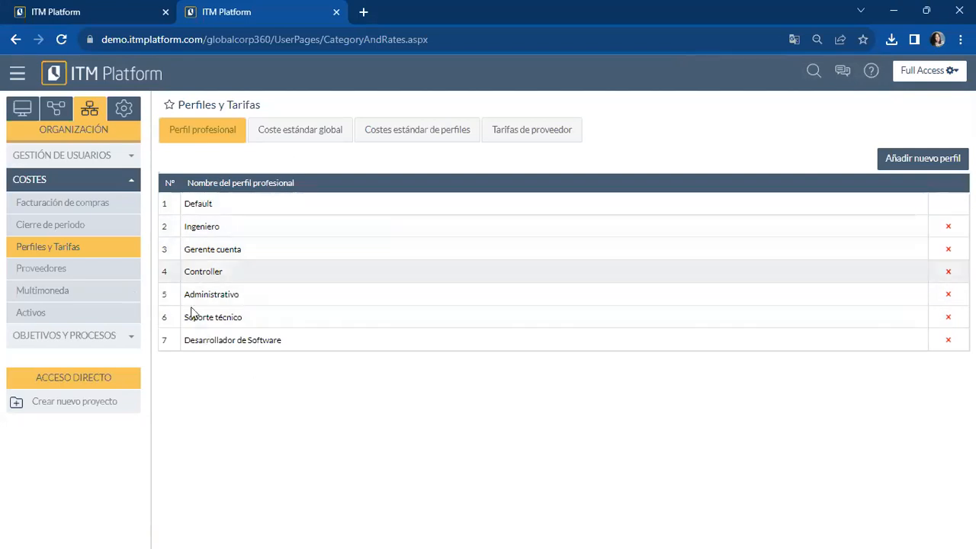
- Start a standard cost entry for the Administrativo profile with type Empleado, effective from 01-08-2017
click(407, 128)
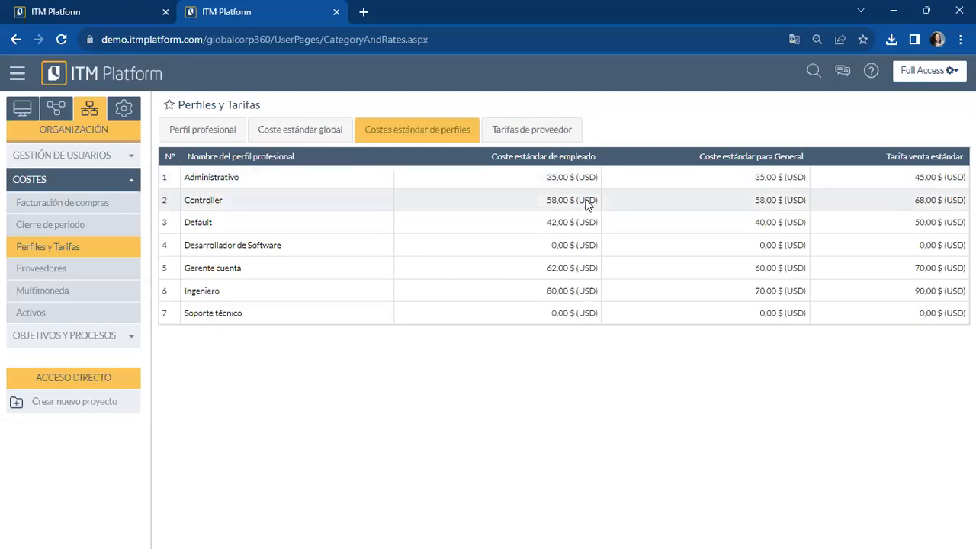
click(211, 177)
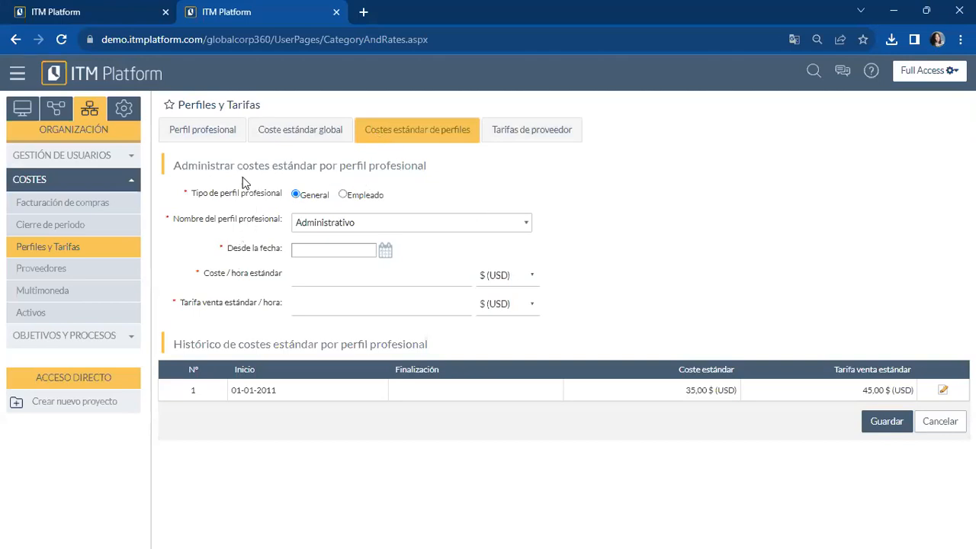
click(320, 223)
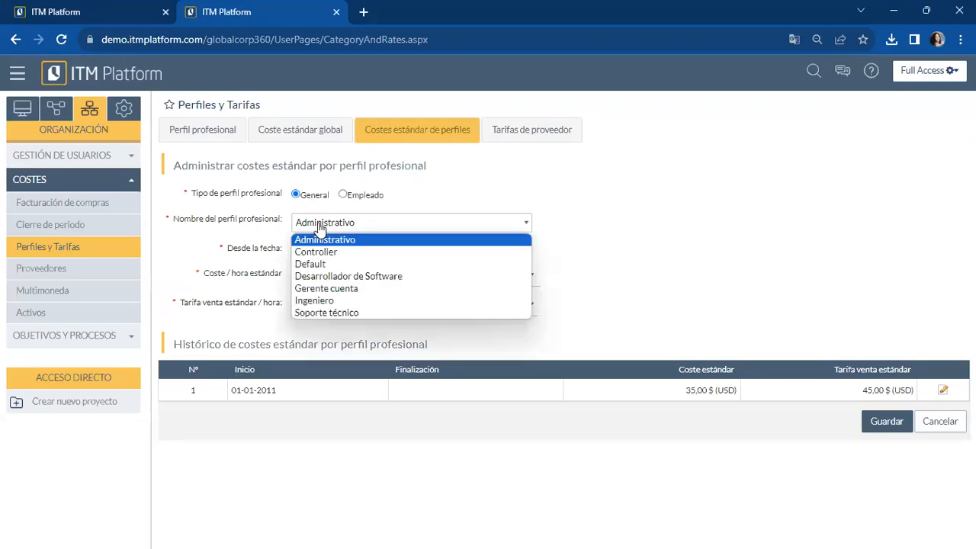
click(387, 241)
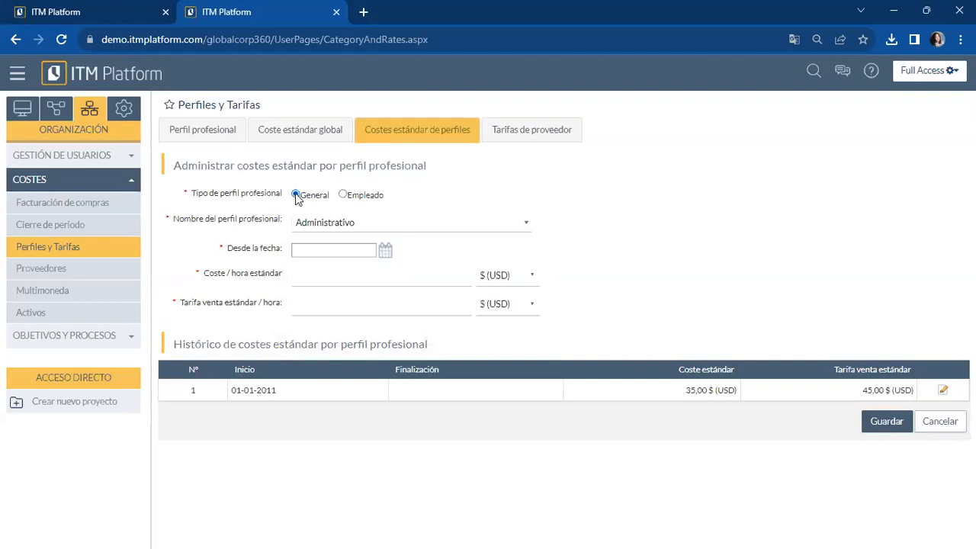
click(343, 196)
click(374, 252)
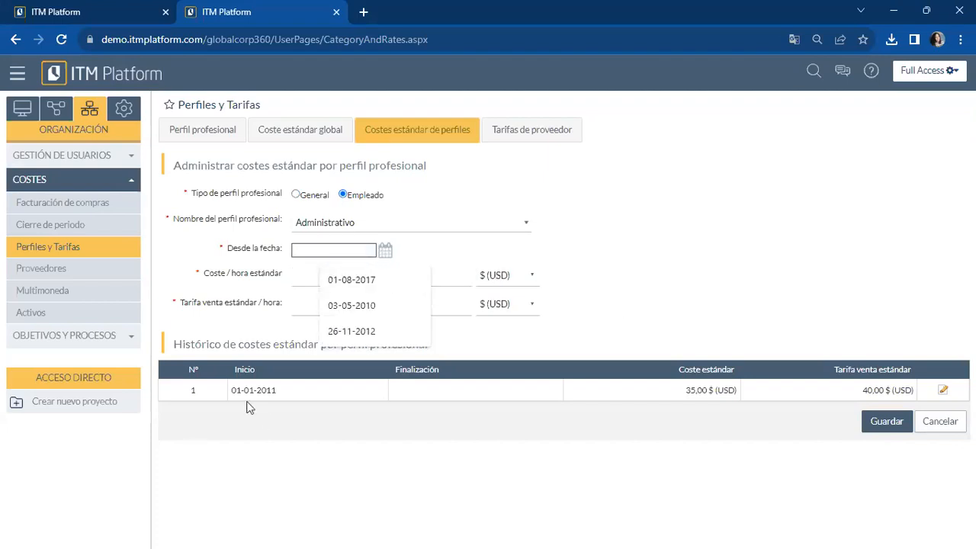
click(363, 281)
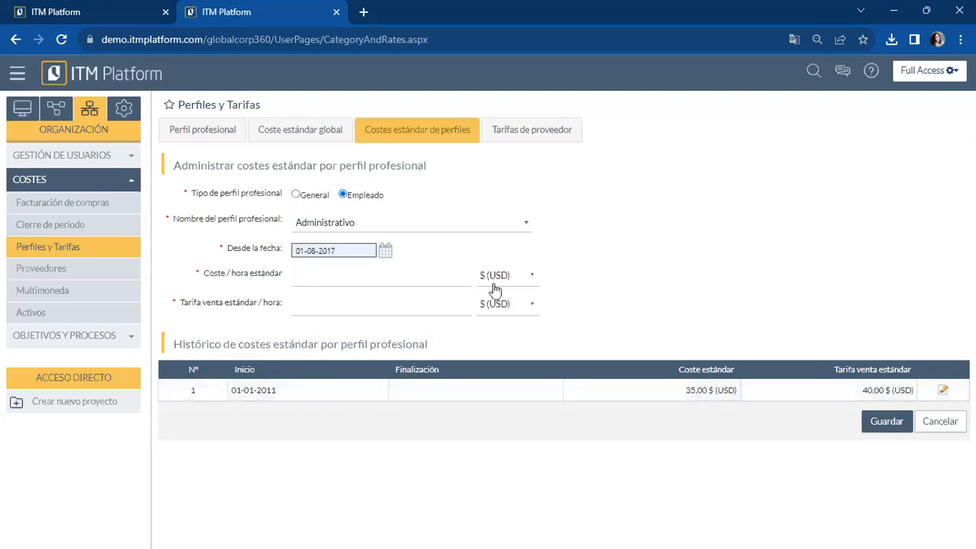
- Set the standard hourly cost of the Administrativo employee entry to 45,00 USD
click(452, 276)
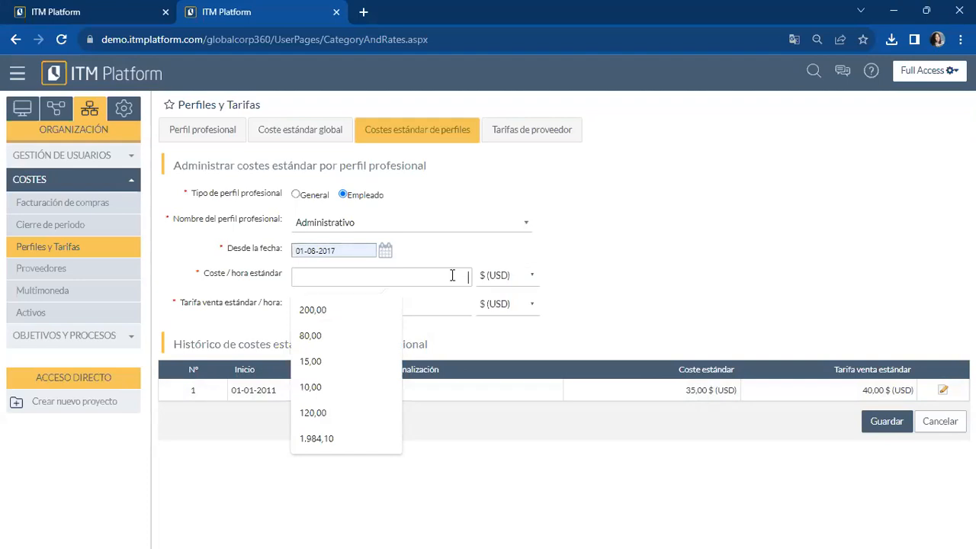
text(45)
click(607, 285)
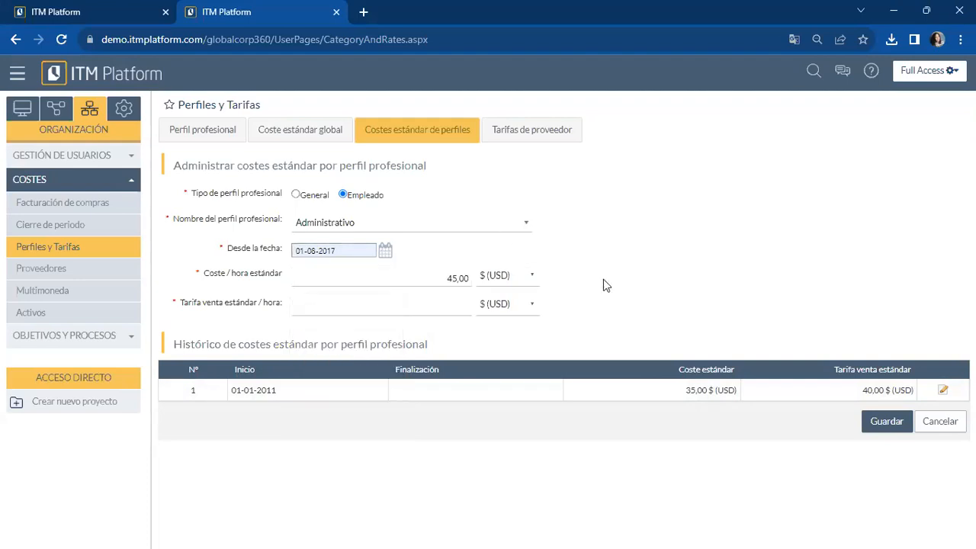
- Try converting the standard hourly cost to EUR and switch its currency back to USD
click(523, 283)
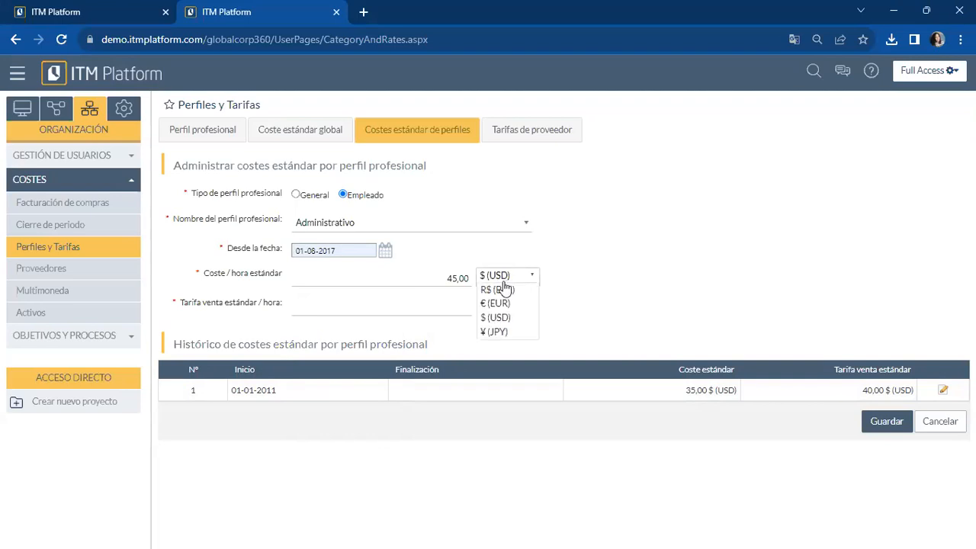
click(502, 305)
click(523, 284)
click(503, 319)
double_click(454, 278)
click(532, 276)
click(504, 304)
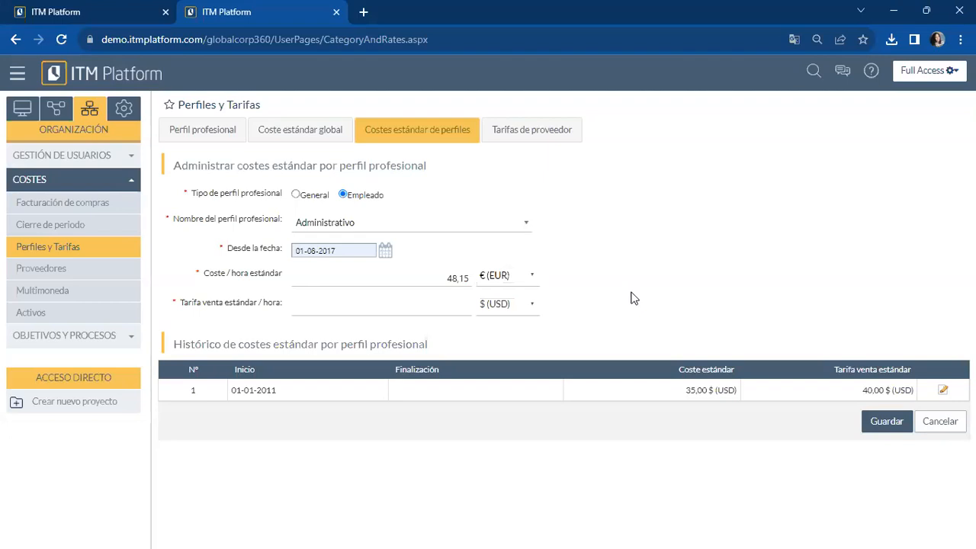
click(351, 312)
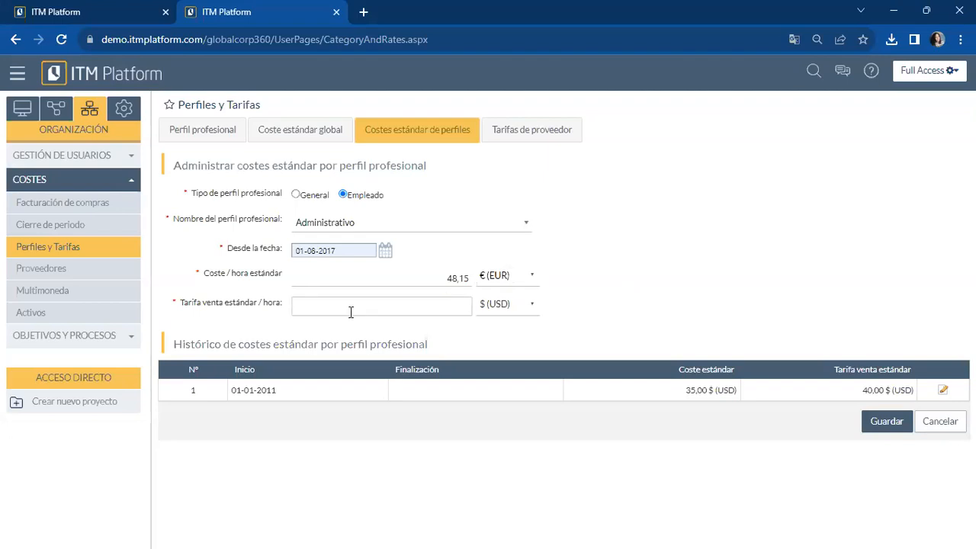
click(485, 279)
click(499, 320)
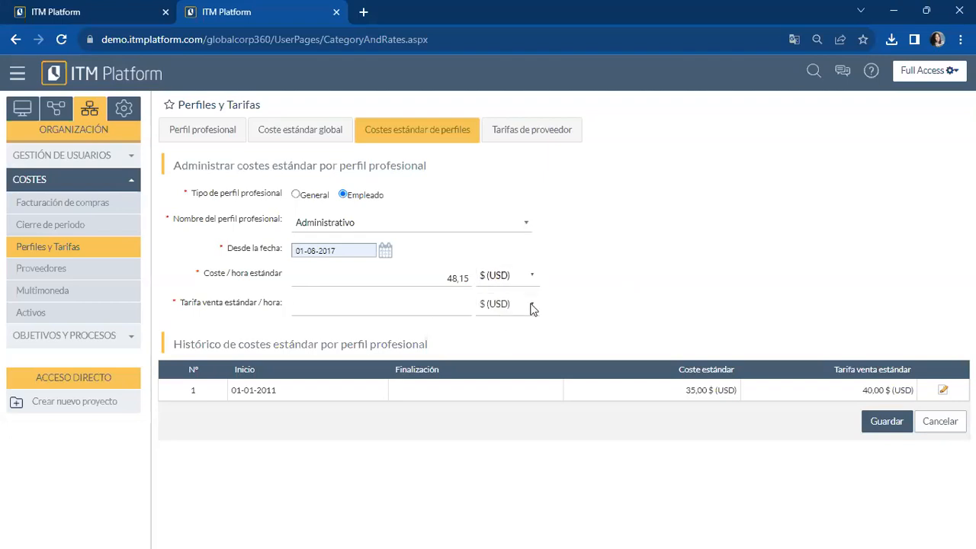
- Set the employee entry's standard hourly sale rate to 50 USD and save the entry
click(459, 303)
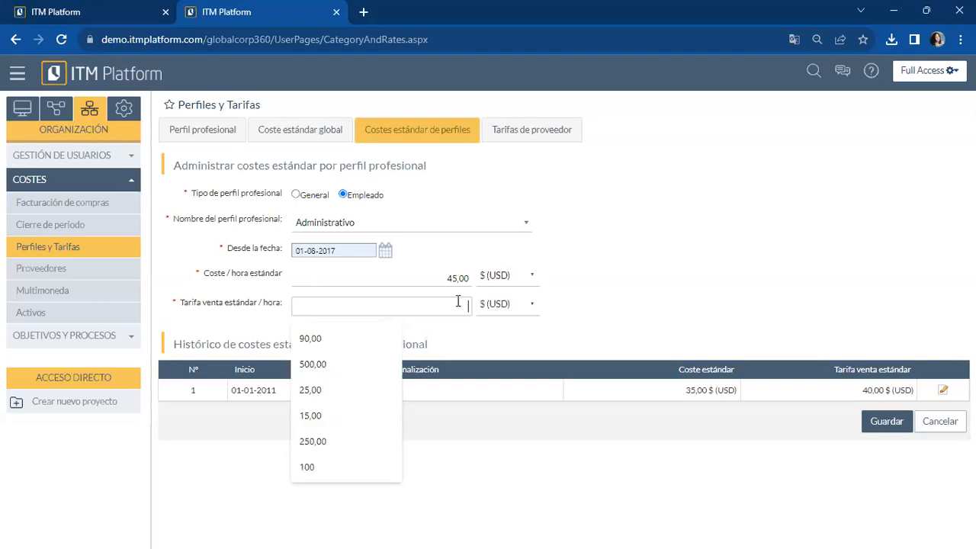
text(50)
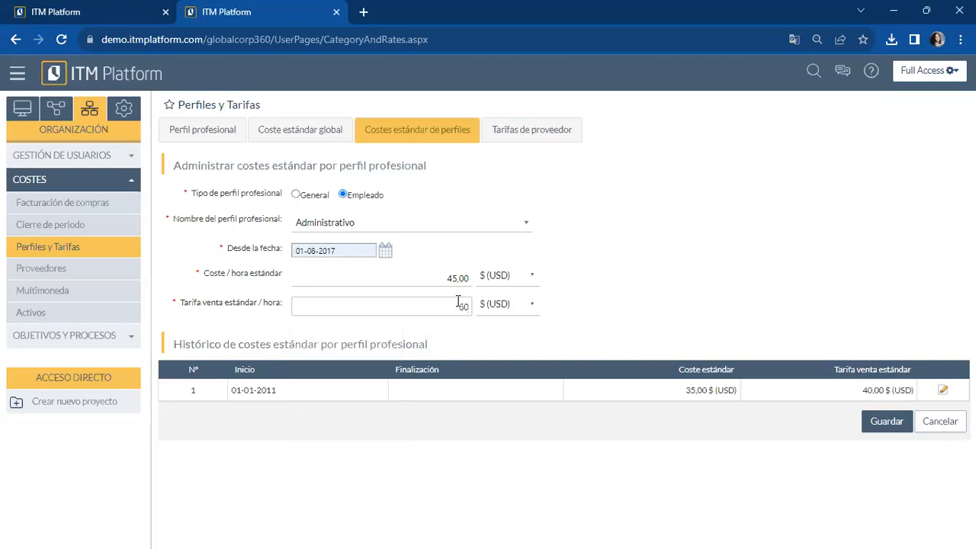
click(601, 307)
click(889, 422)
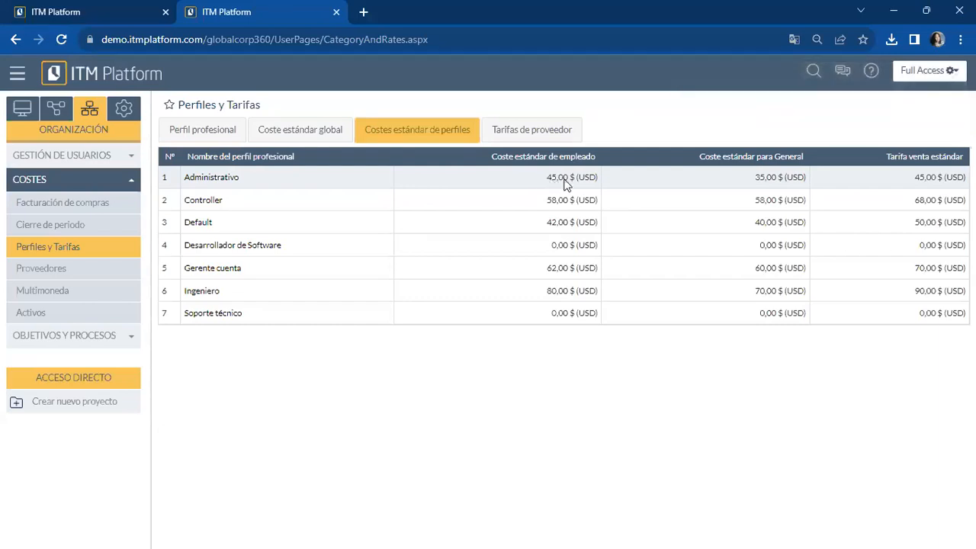
- Add and save a General standard cost for Administrativo from 01-08-2017, with 50,00 USD hourly cost and 60,00 USD hourly sale rate
click(218, 186)
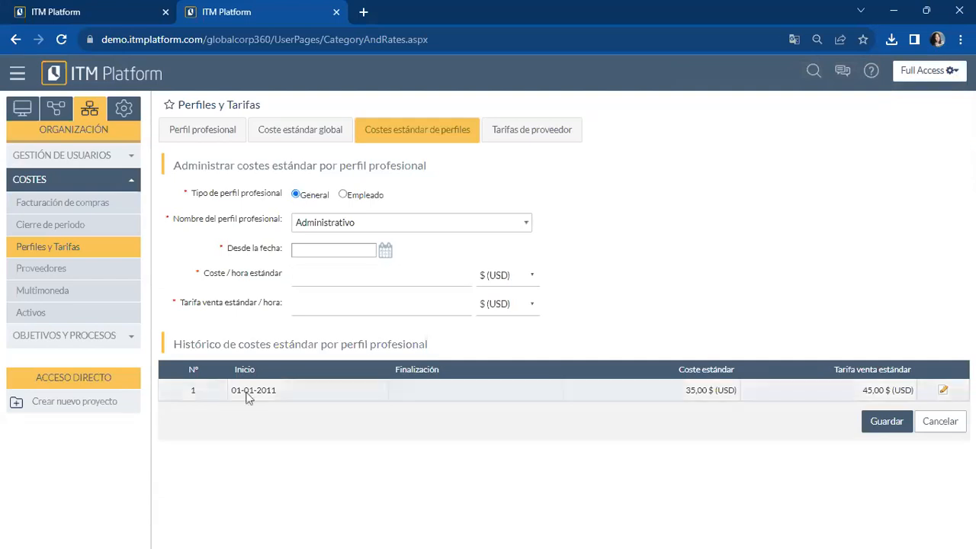
click(343, 250)
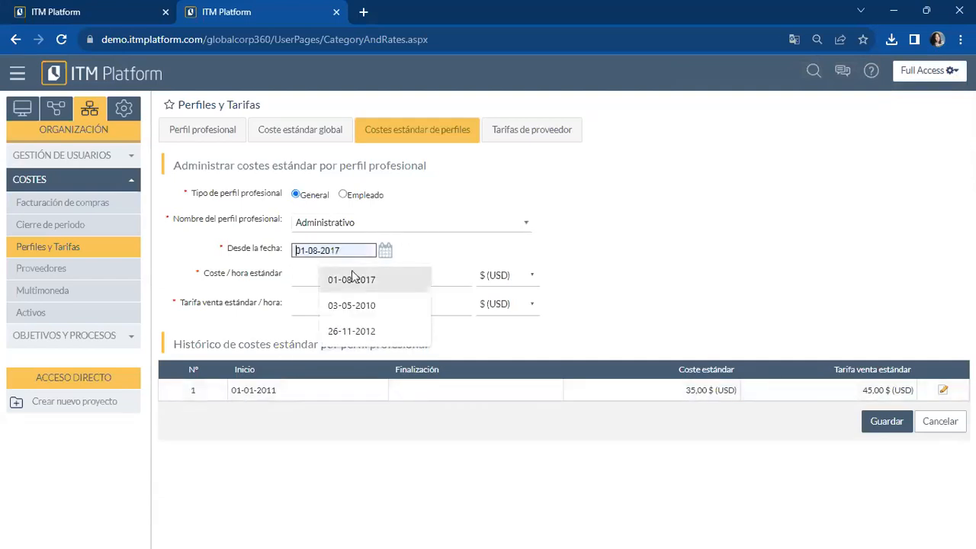
click(353, 282)
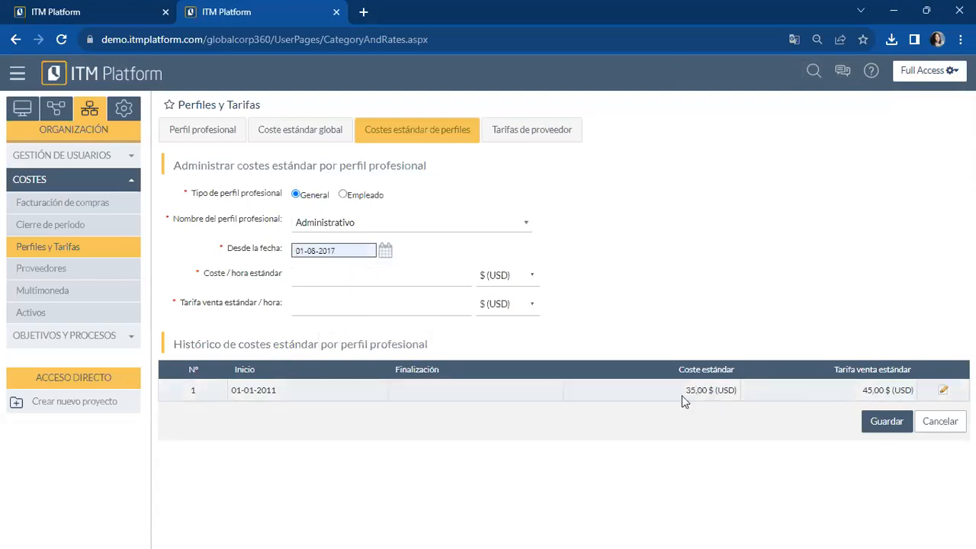
click(464, 277)
text(50)
click(443, 315)
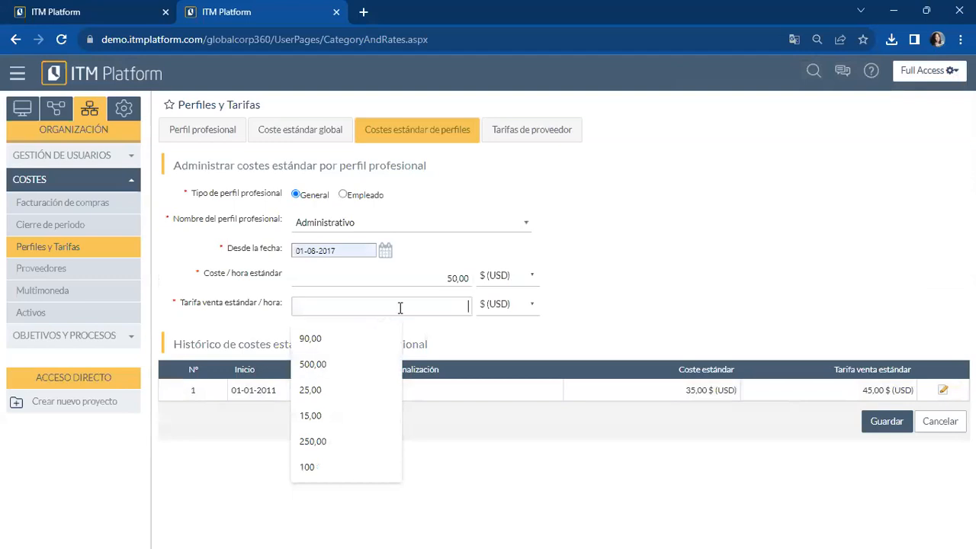
text(60)
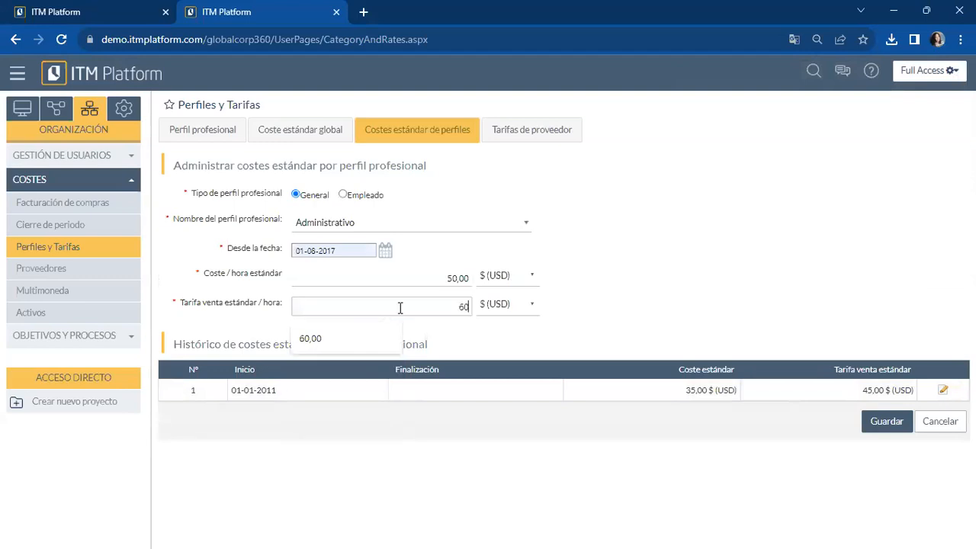
click(537, 324)
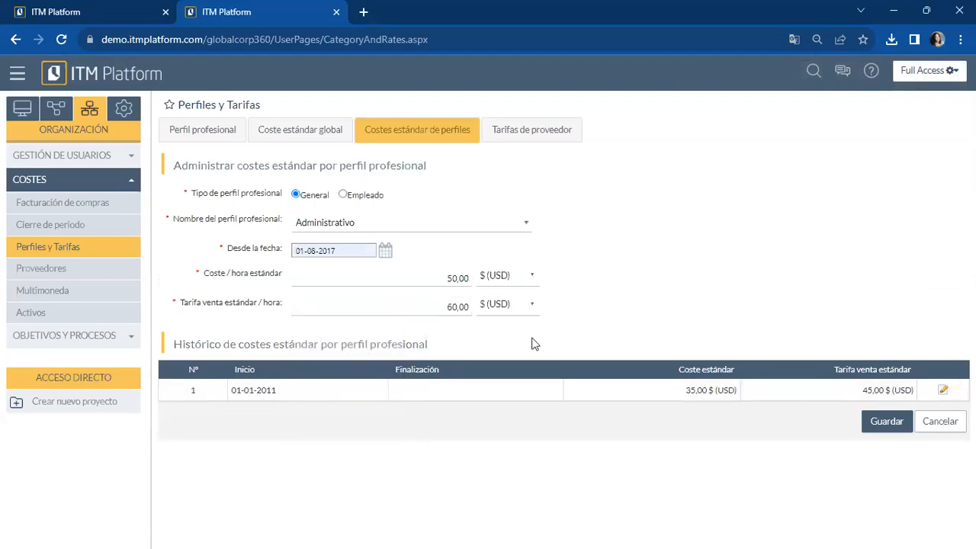
click(883, 424)
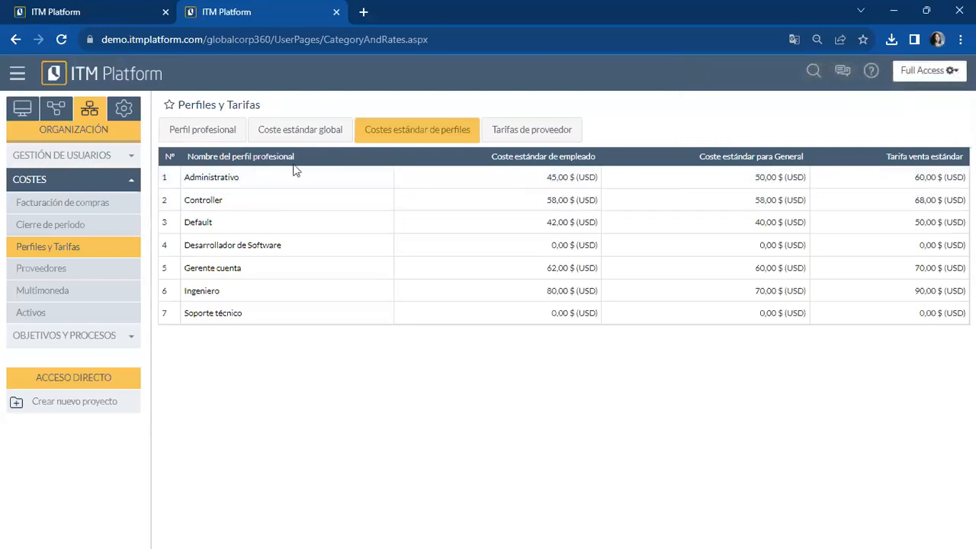
- Examine the provider rates for each professional profile across the full table in Perfiles y Tarifas
click(222, 180)
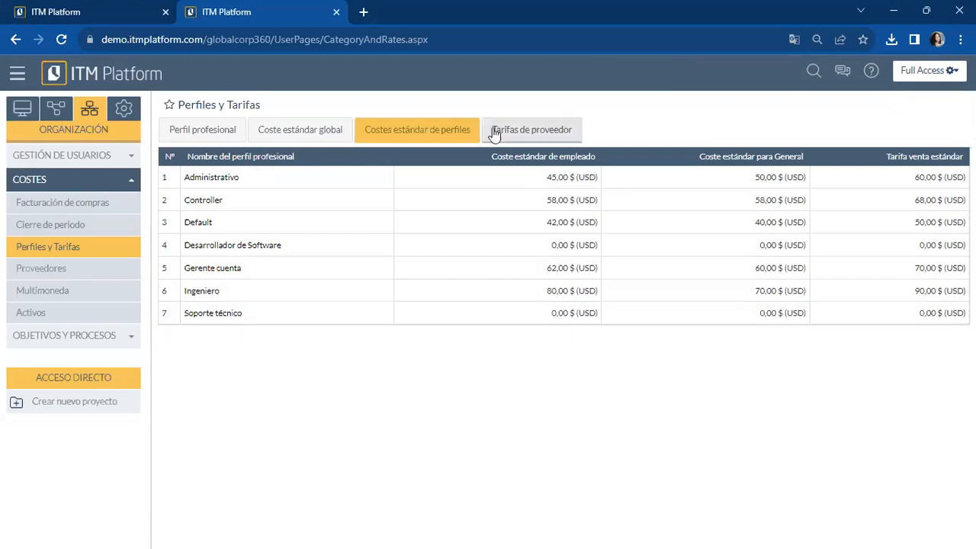
click(544, 131)
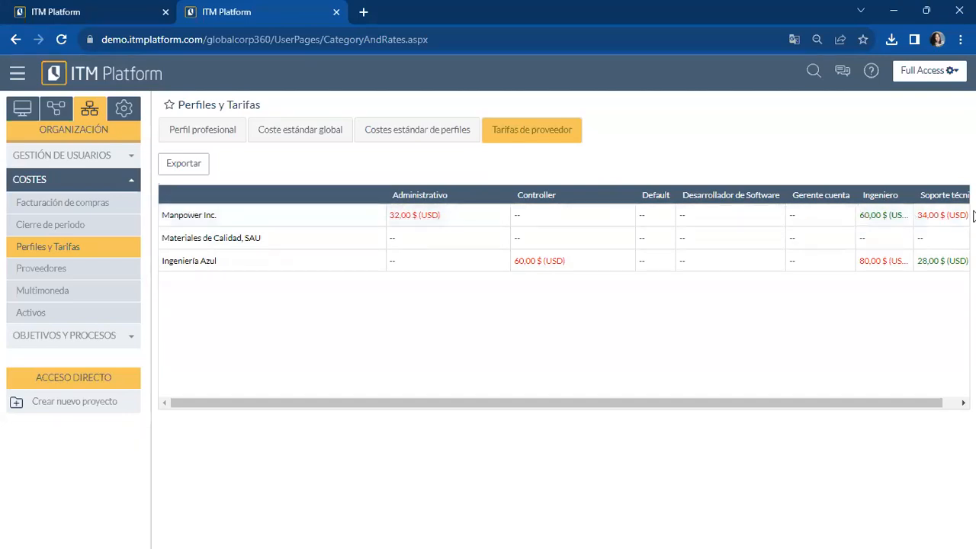
drag(638, 410, 183, 268)
drag(841, 406, 954, 405)
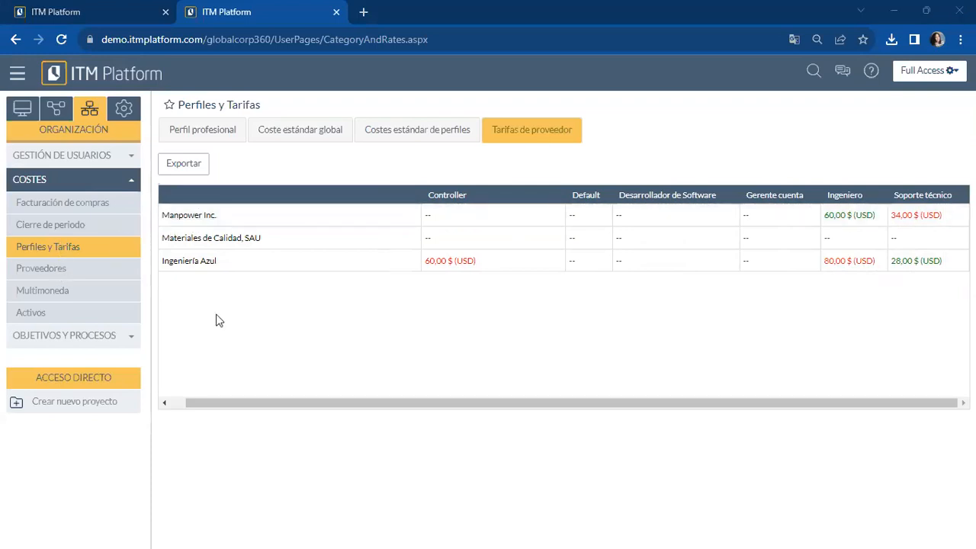
- Open the Ingeniero rate of the provider Manpower Inc. and set its new start date to 02-01-2023
click(192, 217)
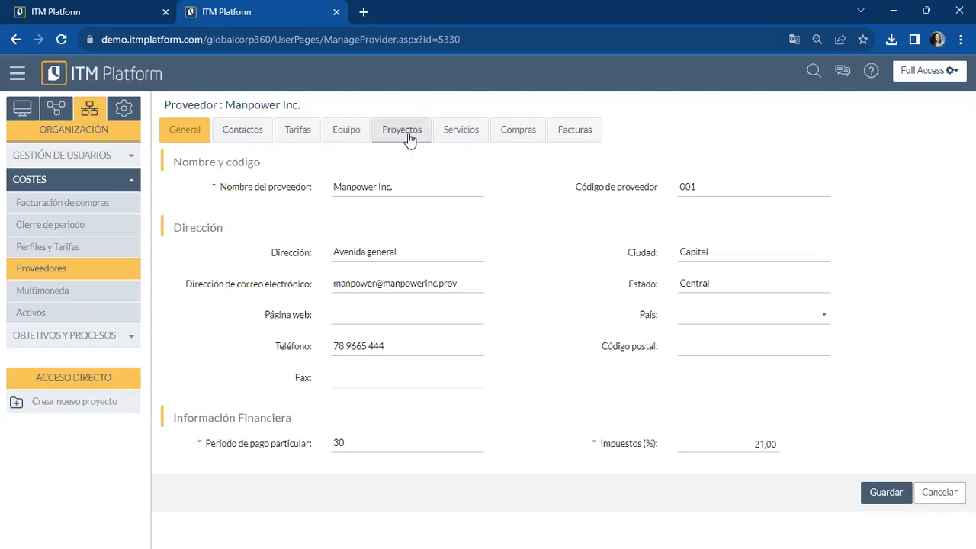
click(313, 134)
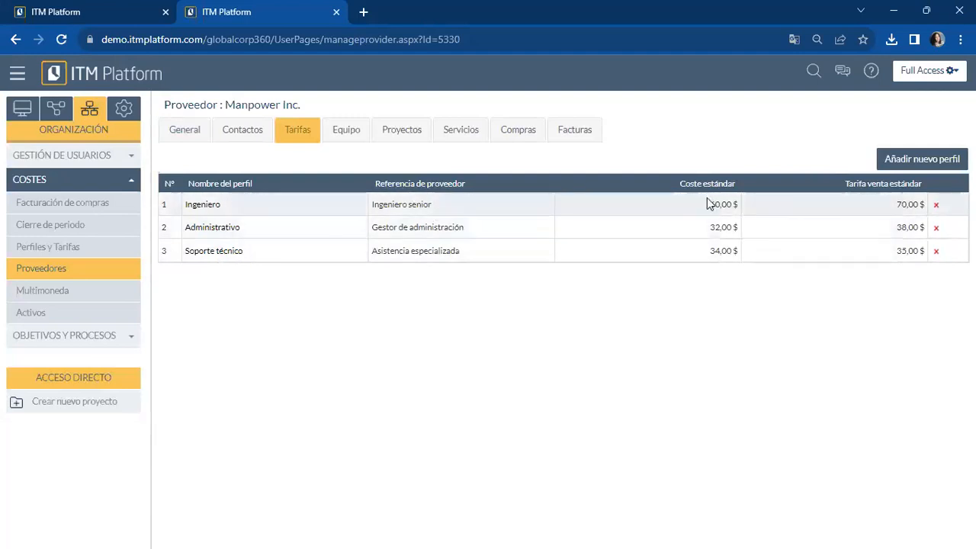
click(202, 206)
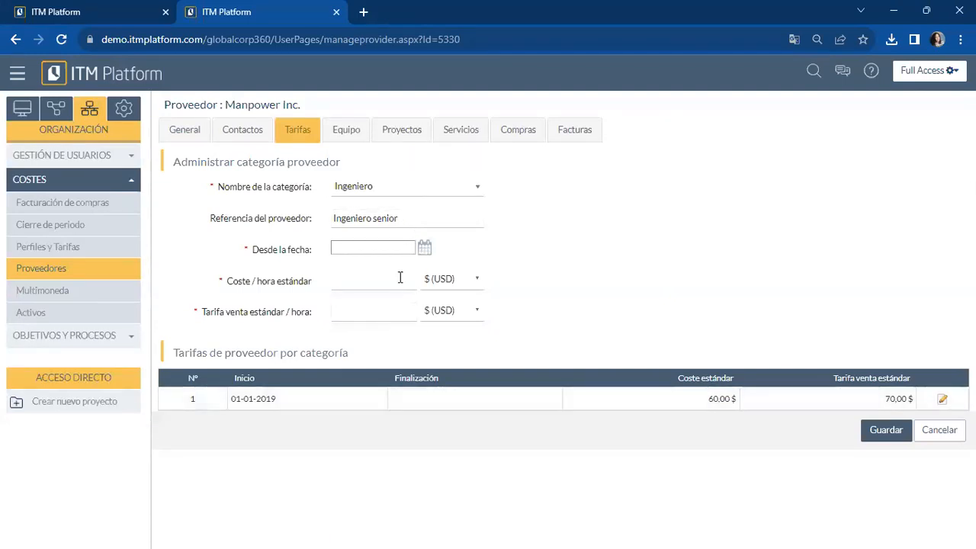
click(424, 250)
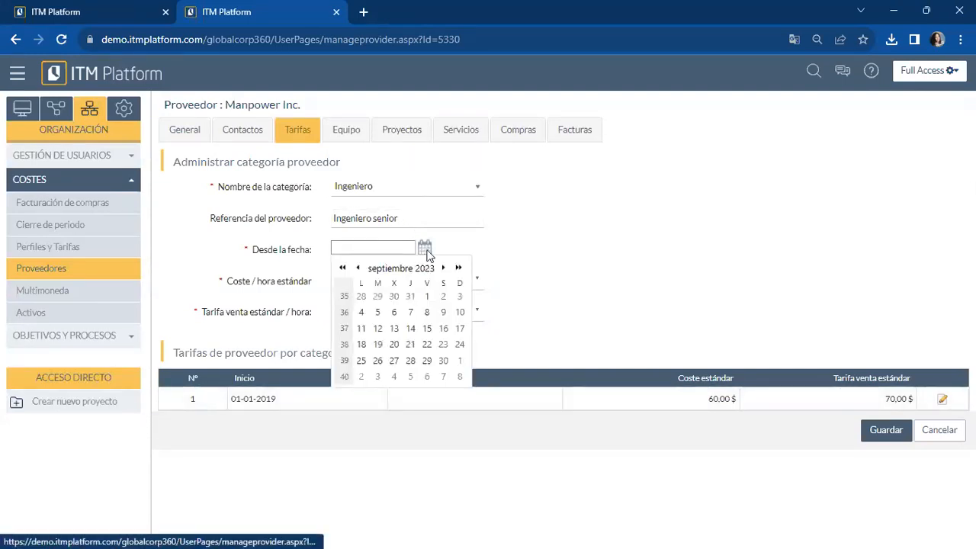
click(358, 268)
click(358, 268)
click(358, 268)
click(358, 267)
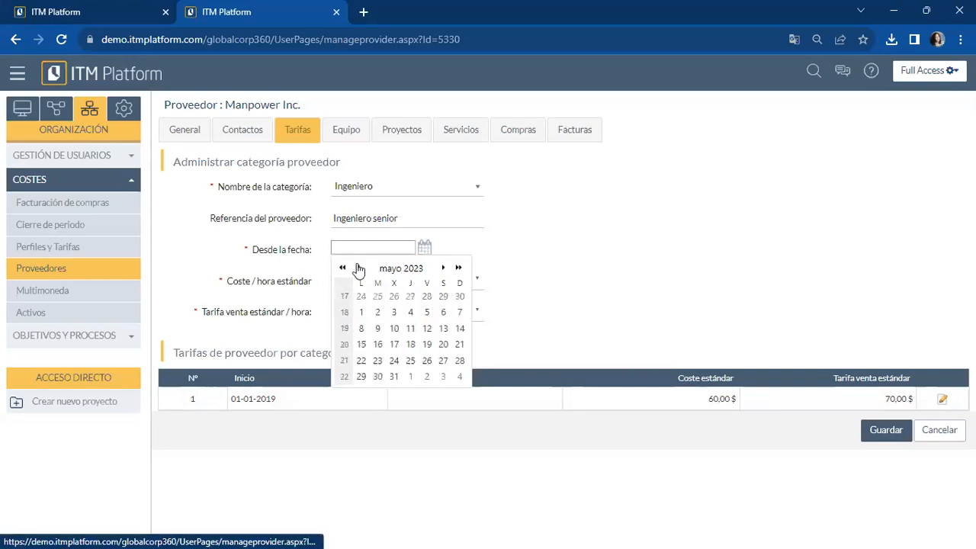
click(358, 267)
click(358, 268)
click(358, 267)
click(357, 268)
click(357, 268)
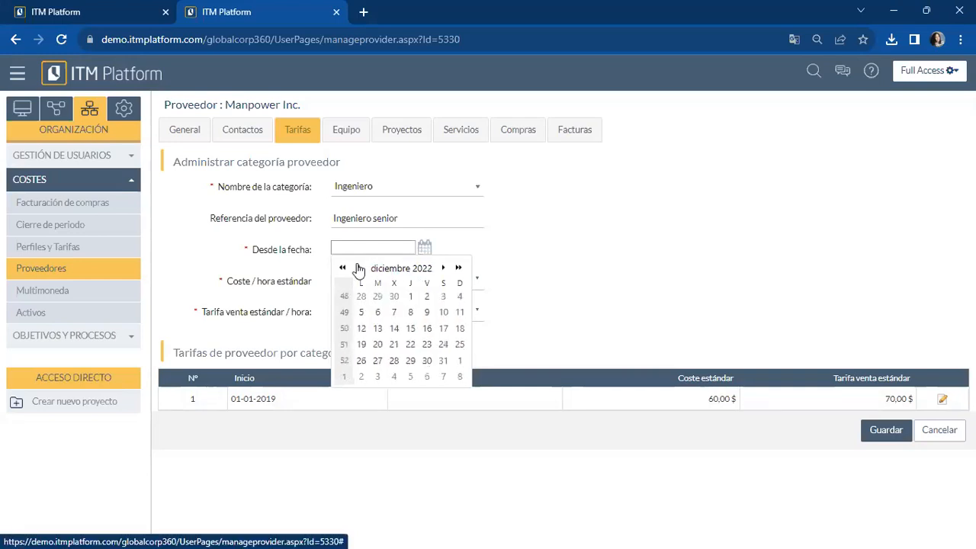
click(443, 268)
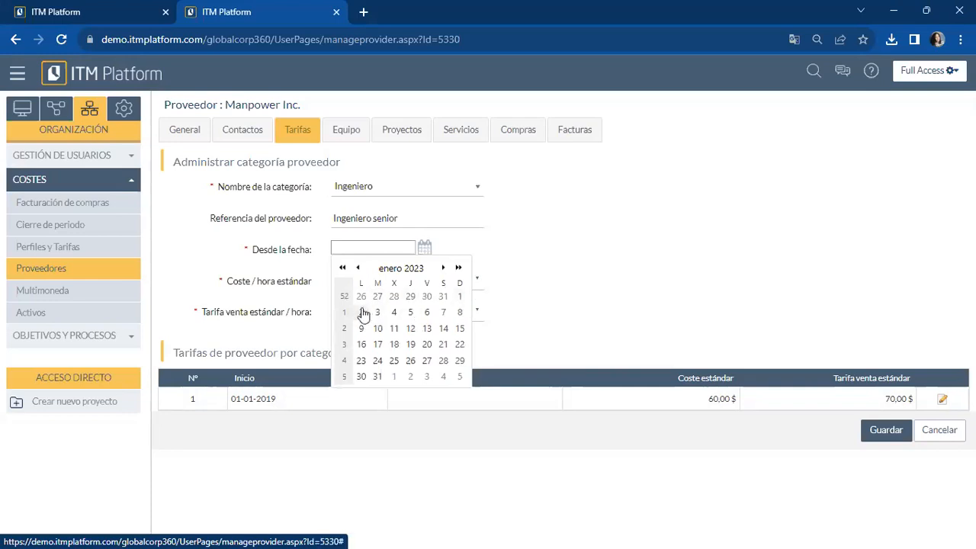
click(361, 312)
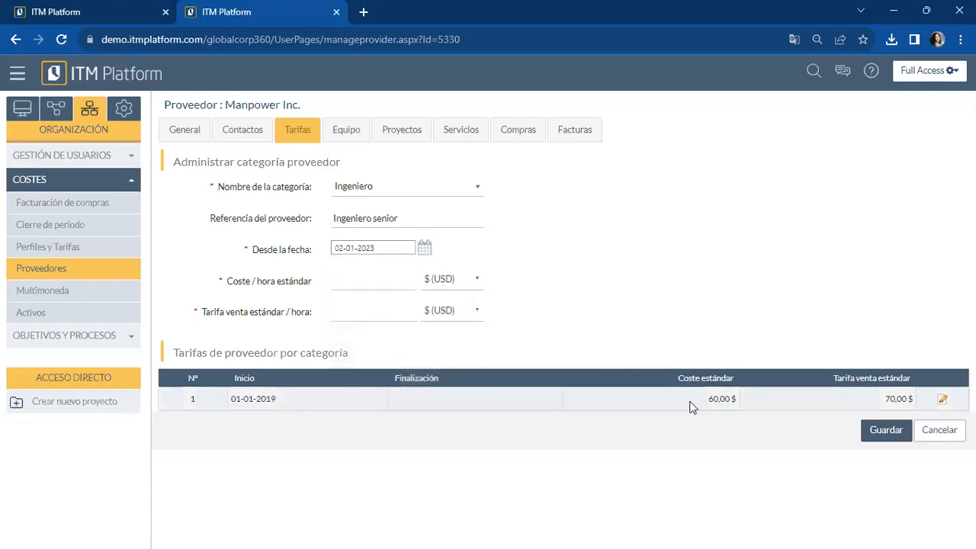
- Set the Ingeniero rate's standard hourly cost to 65,00 USD and hourly sale rate to 80,00 USD, and save it
click(409, 279)
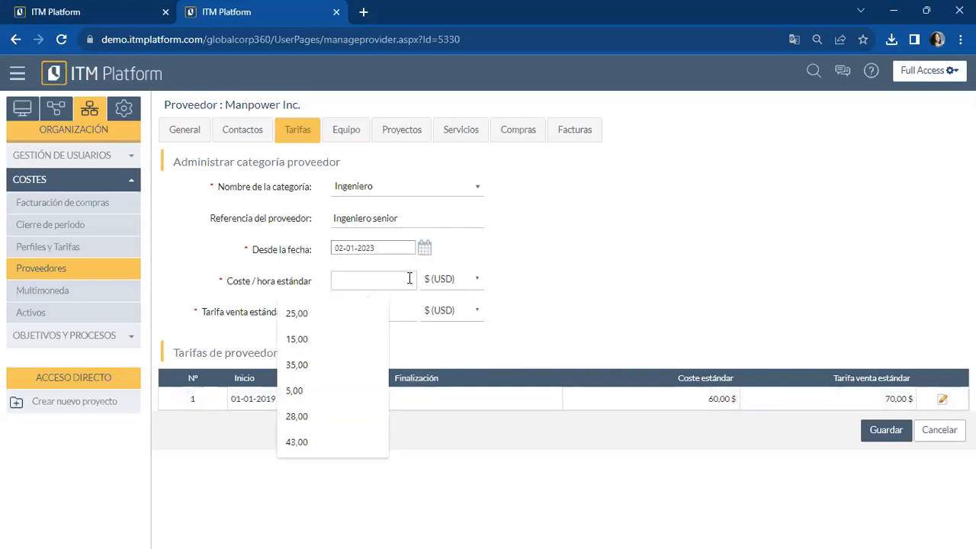
text(65)
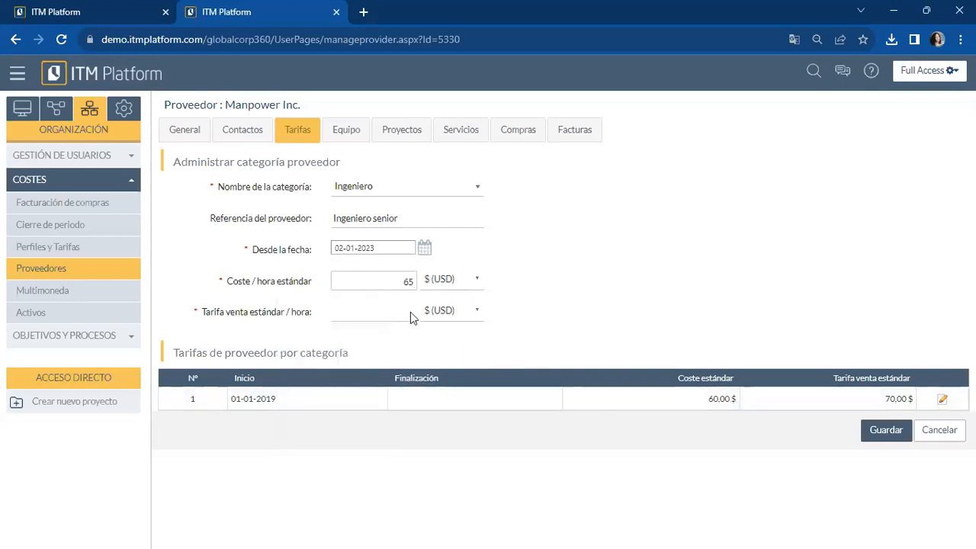
click(413, 310)
click(400, 310)
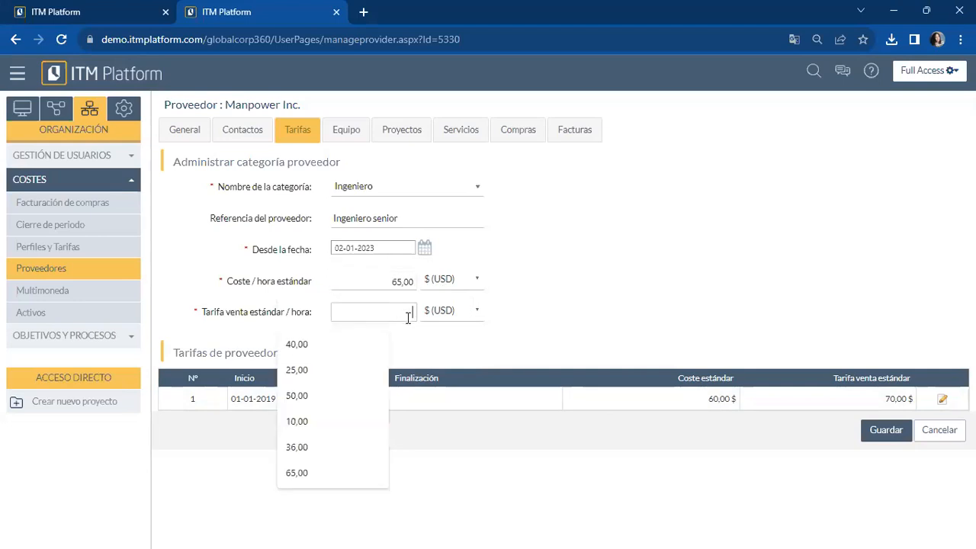
text(80)
click(580, 320)
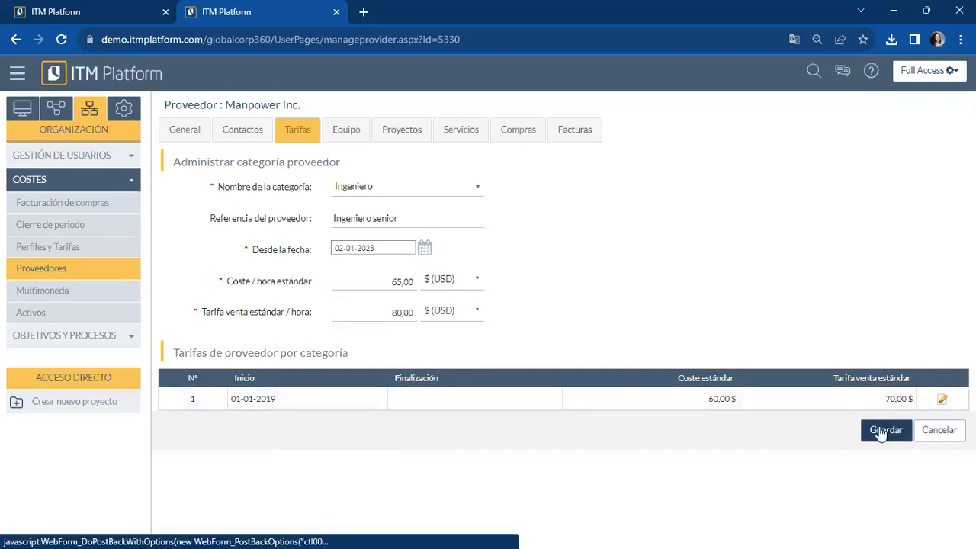
click(881, 432)
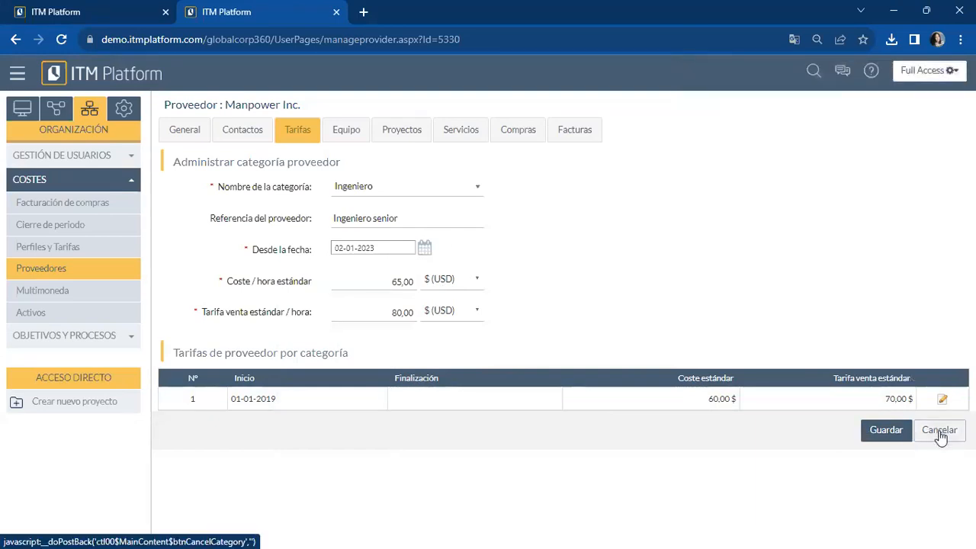
click(318, 139)
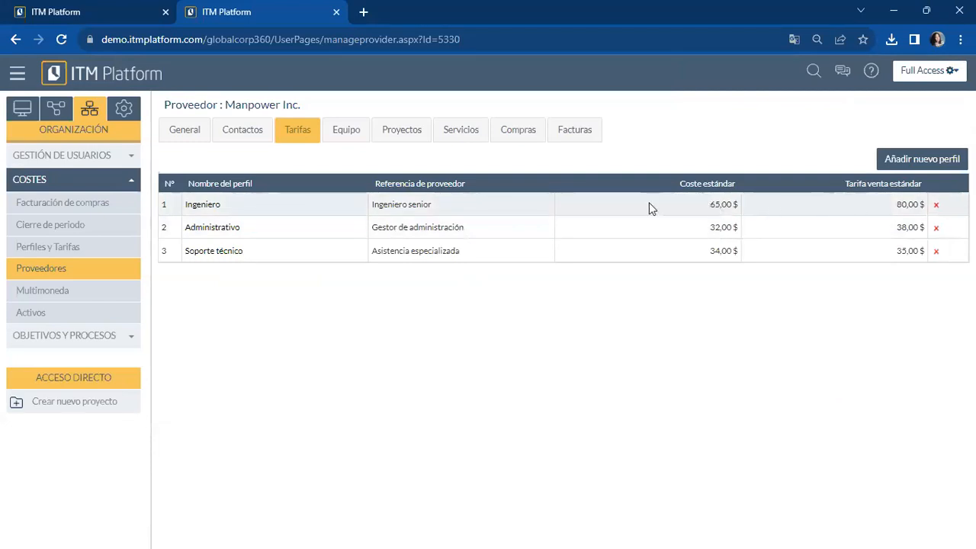
- Review the global standard costs for General, Interno and Externo in Perfiles y Tarifas
click(61, 254)
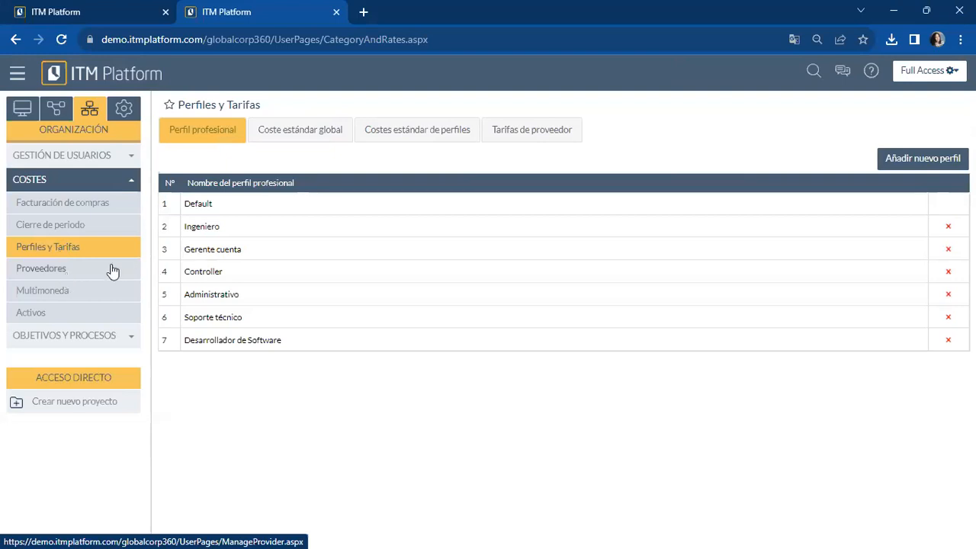
click(309, 131)
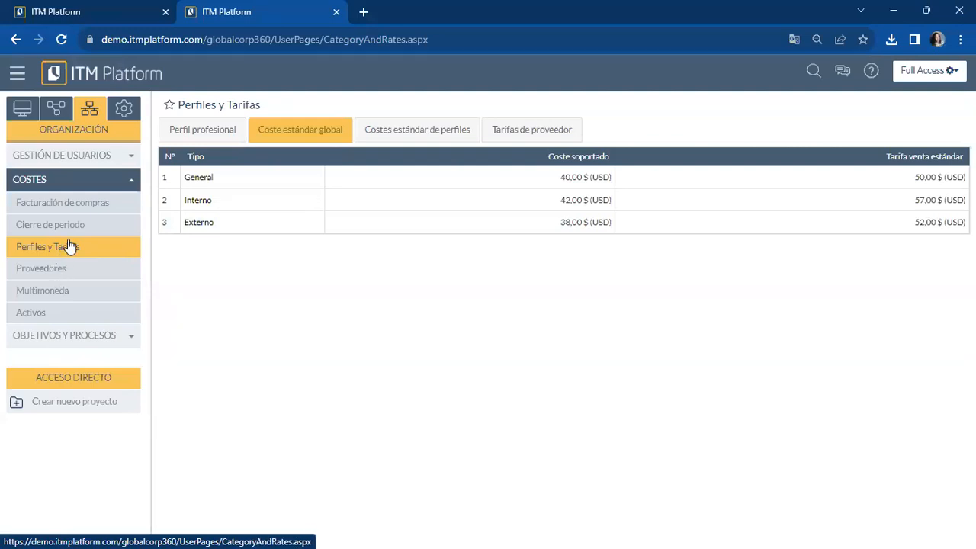
click(124, 181)
click(126, 158)
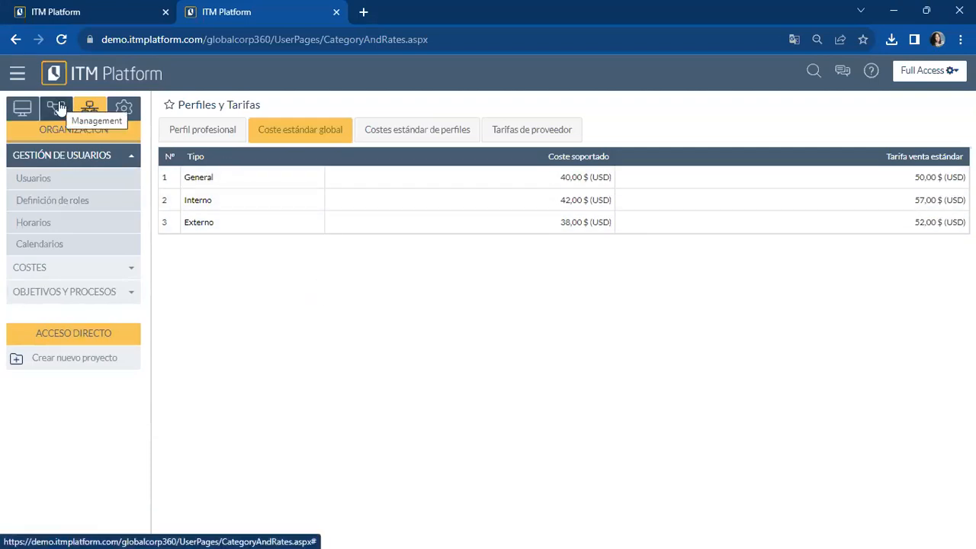
- Open the budget of the Nueva línea producto project and examine the total cost breakdown by internal, external and undefined team
click(23, 109)
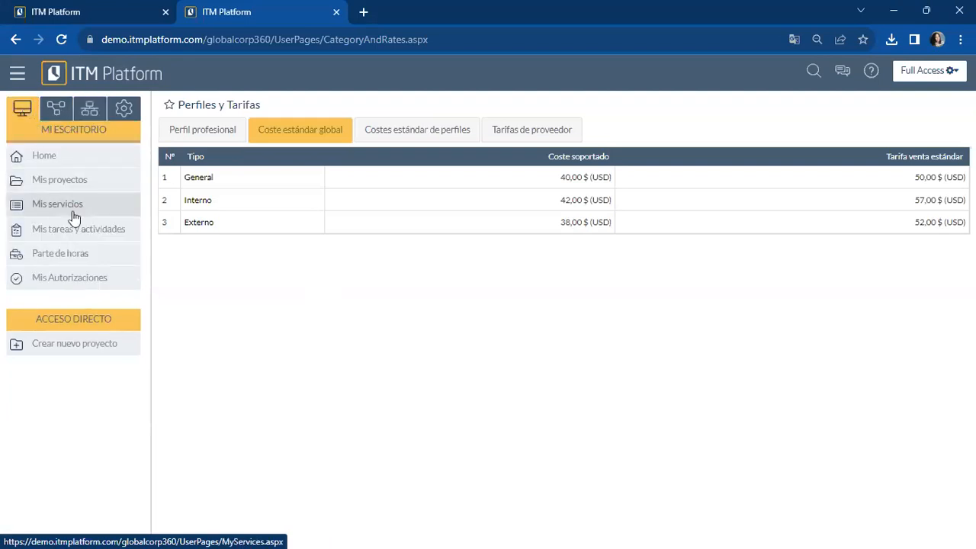
click(70, 180)
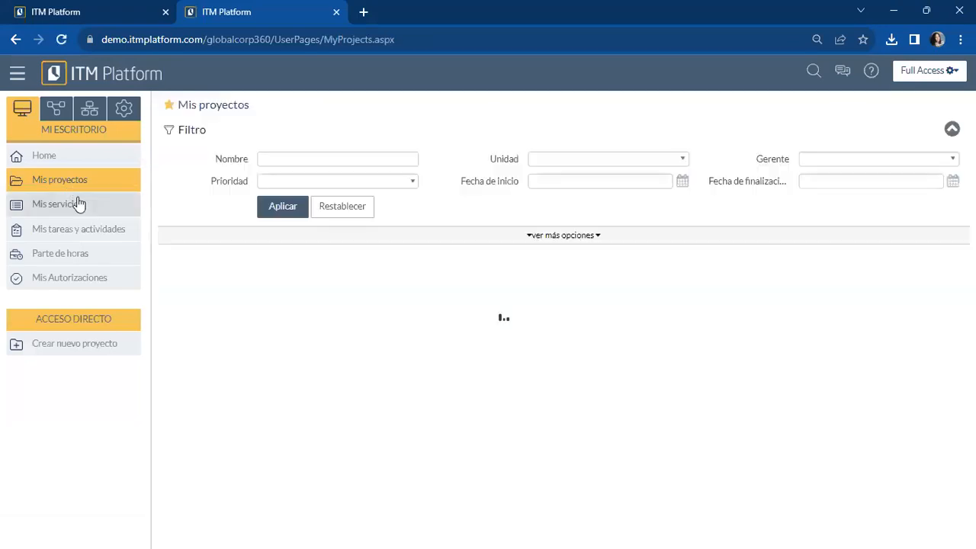
click(257, 326)
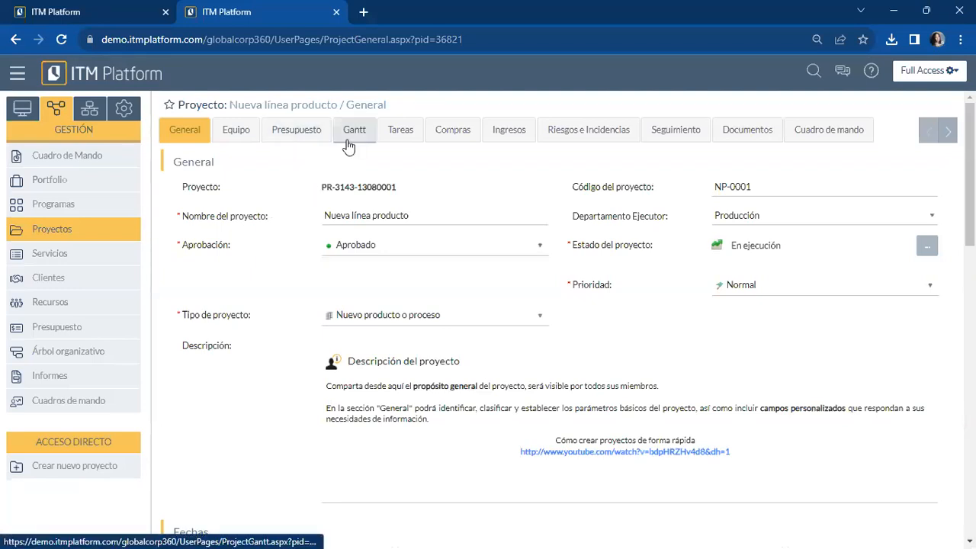
click(298, 142)
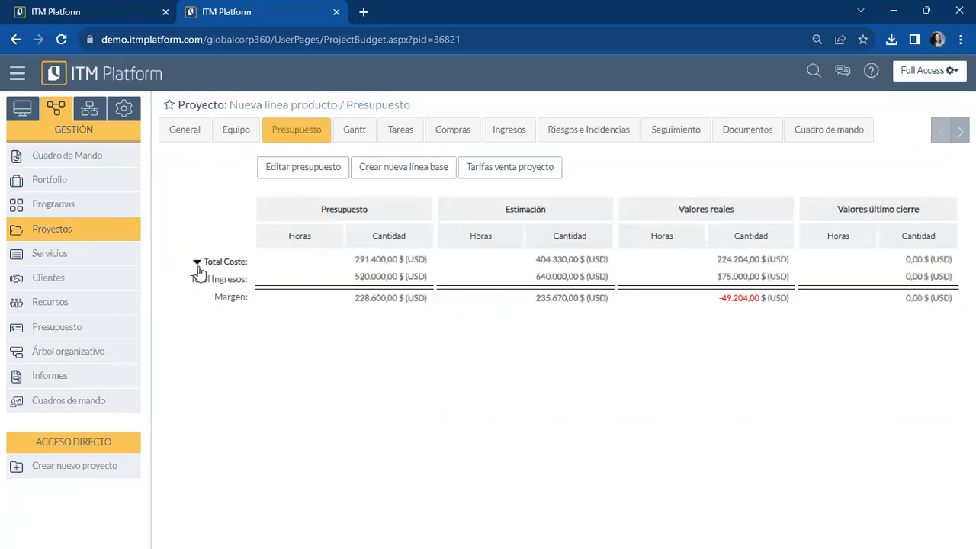
click(198, 266)
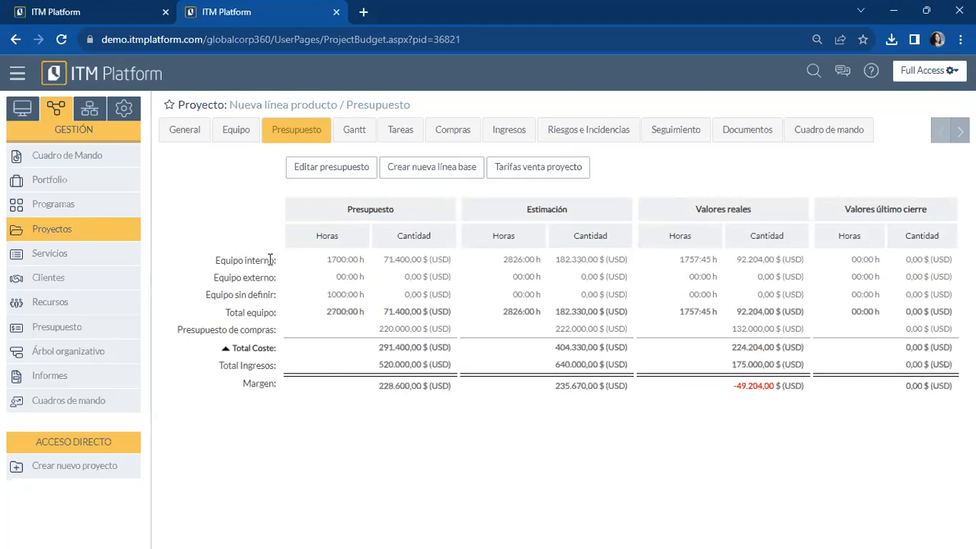
drag(231, 261, 273, 305)
click(244, 295)
drag(244, 294, 272, 299)
- Start editing the project budget and try setting the internal team's hours to 2000
click(312, 172)
click(452, 171)
double_click(448, 169)
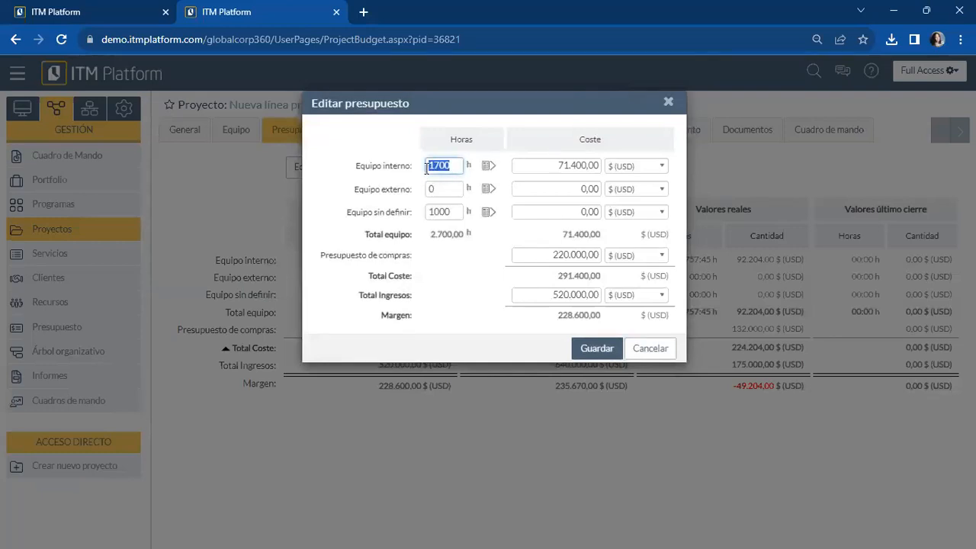
click(456, 164)
double_click(456, 164)
text(20)
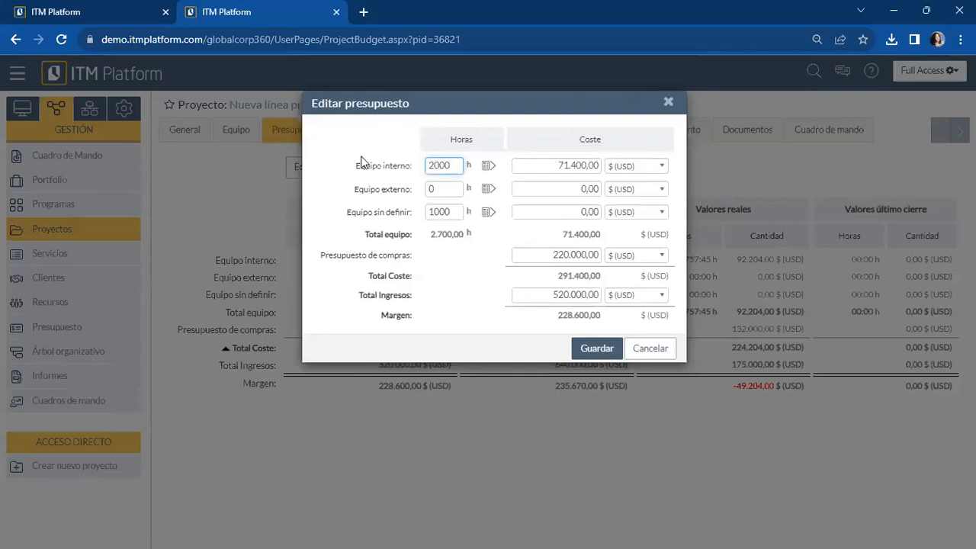
- Calculate the internal team's cost from the global standard rate and copy the resulting 84.000,00 USD into its budgeted cost
click(488, 167)
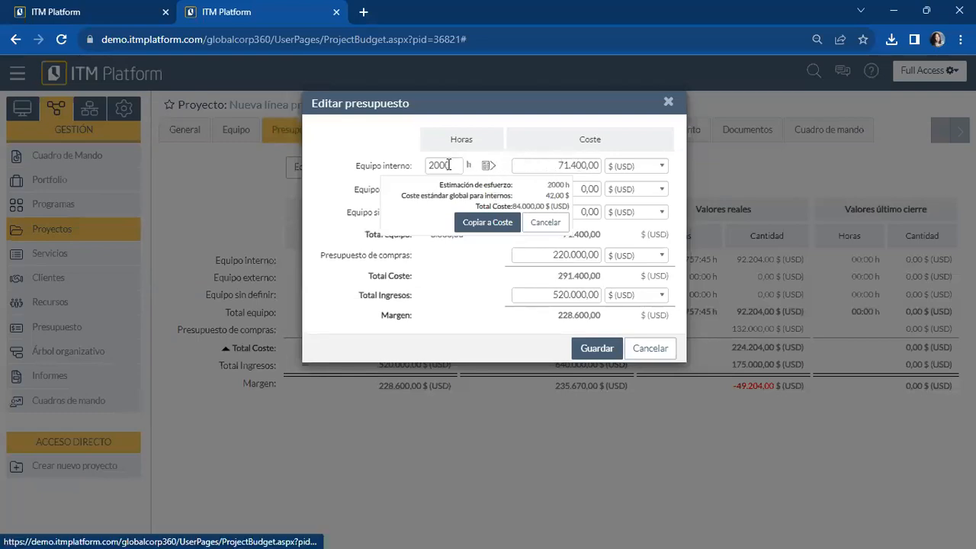
click(483, 221)
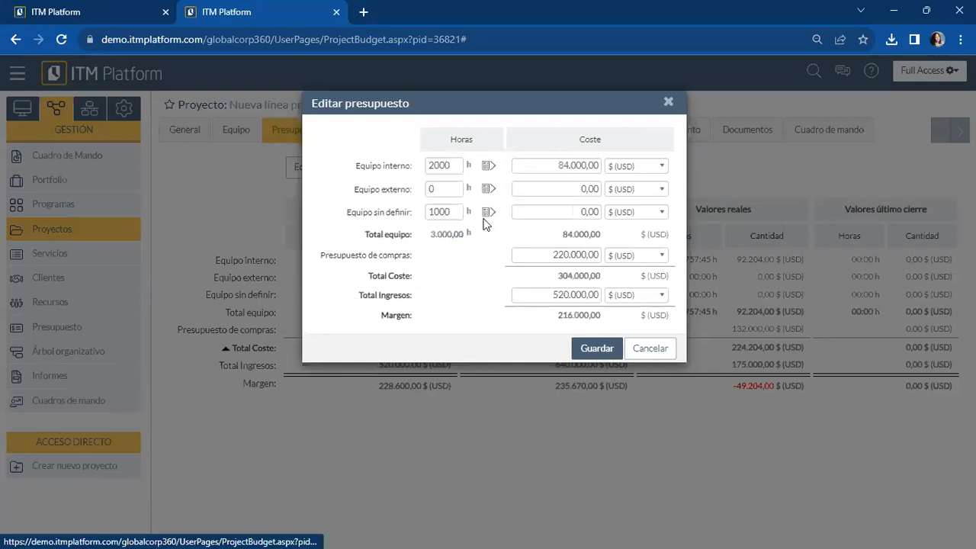
double_click(566, 165)
click(547, 224)
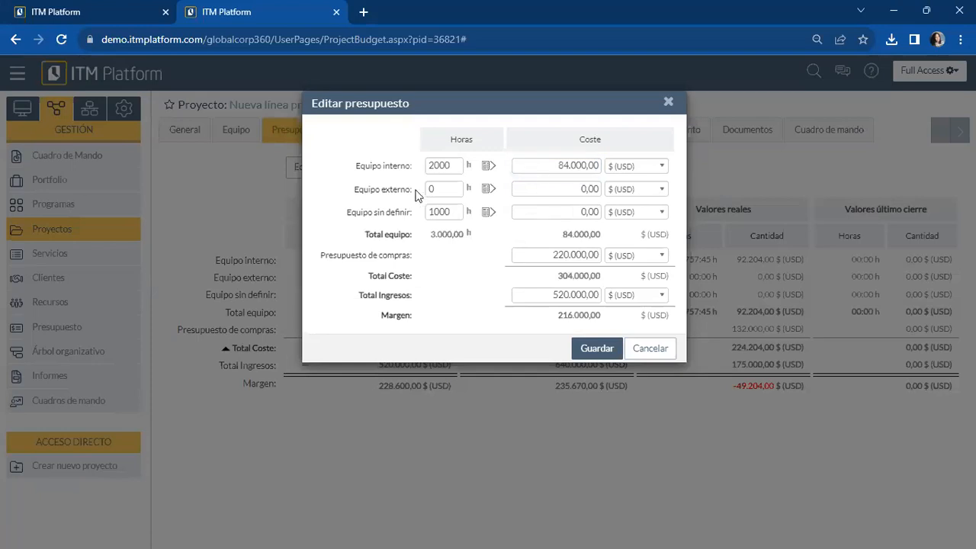
- Preview the undefined team's standard cost calculation without copying it, and discard all the unsaved budget edits
click(461, 195)
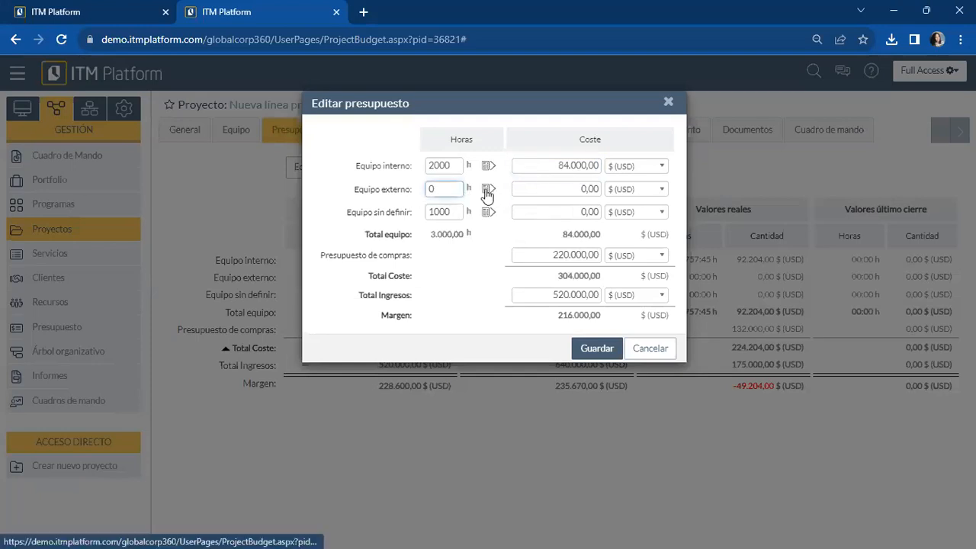
click(488, 212)
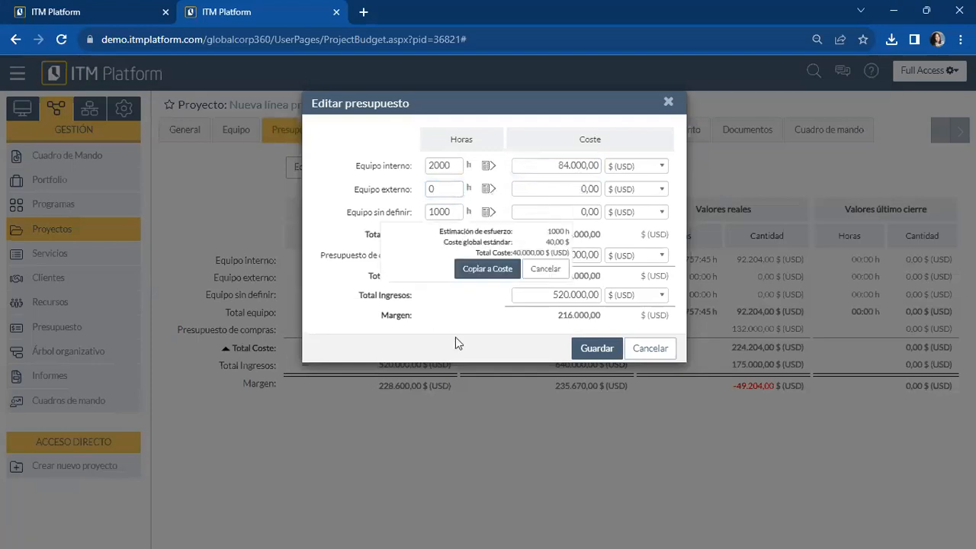
click(554, 269)
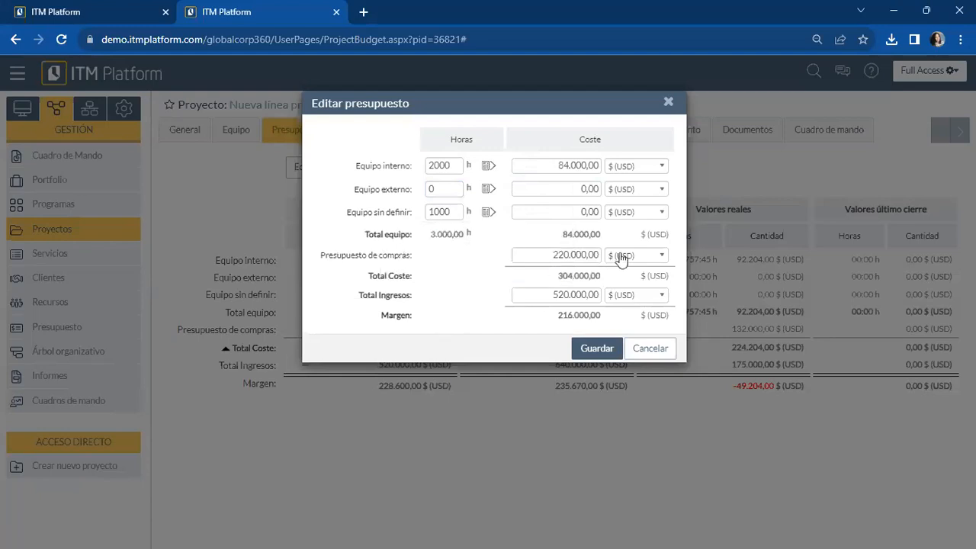
click(656, 350)
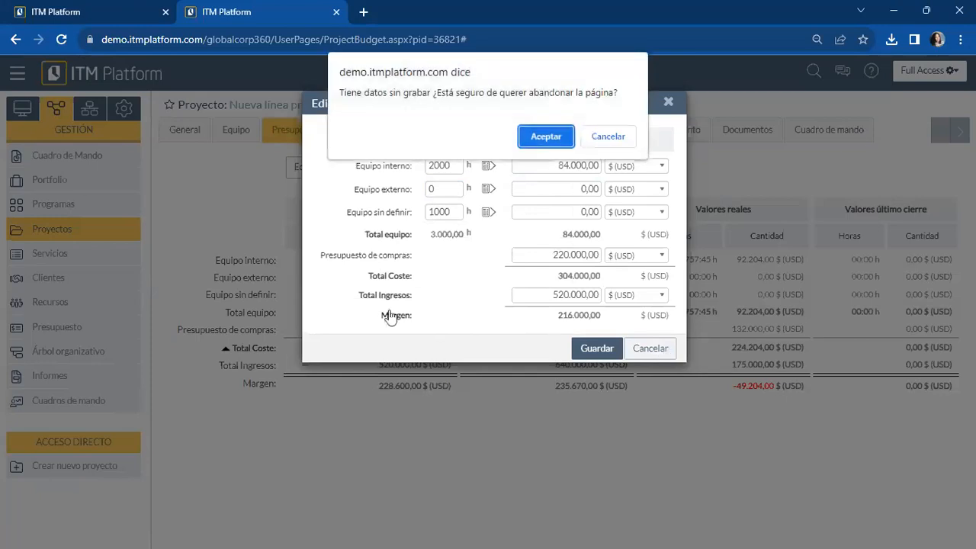
click(536, 141)
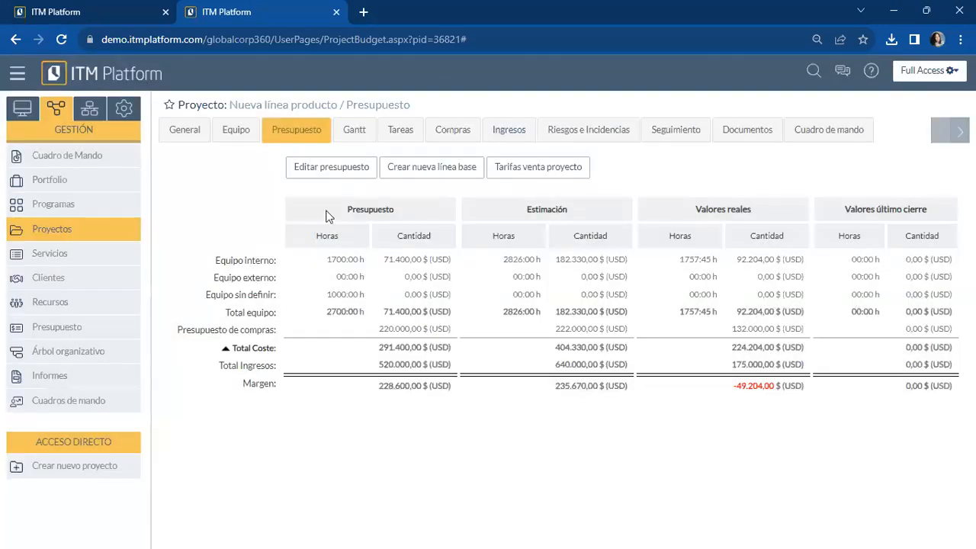
- Leave the project budget page and open the project parameters in the configuration area
click(92, 109)
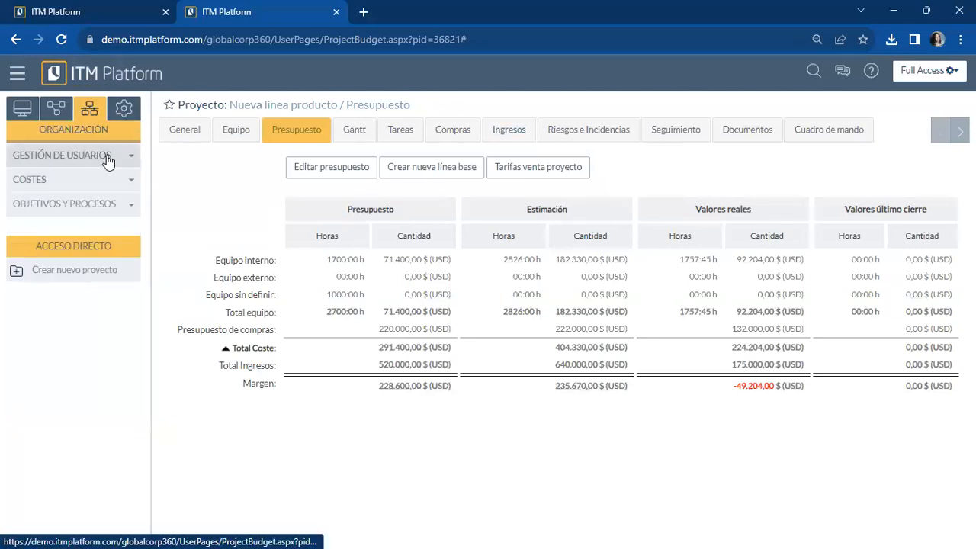
click(105, 157)
click(107, 155)
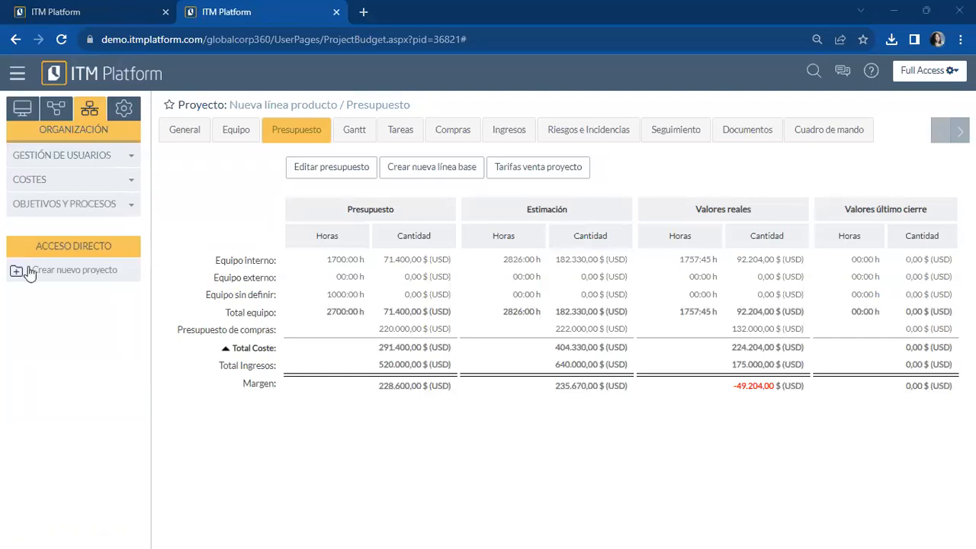
click(123, 111)
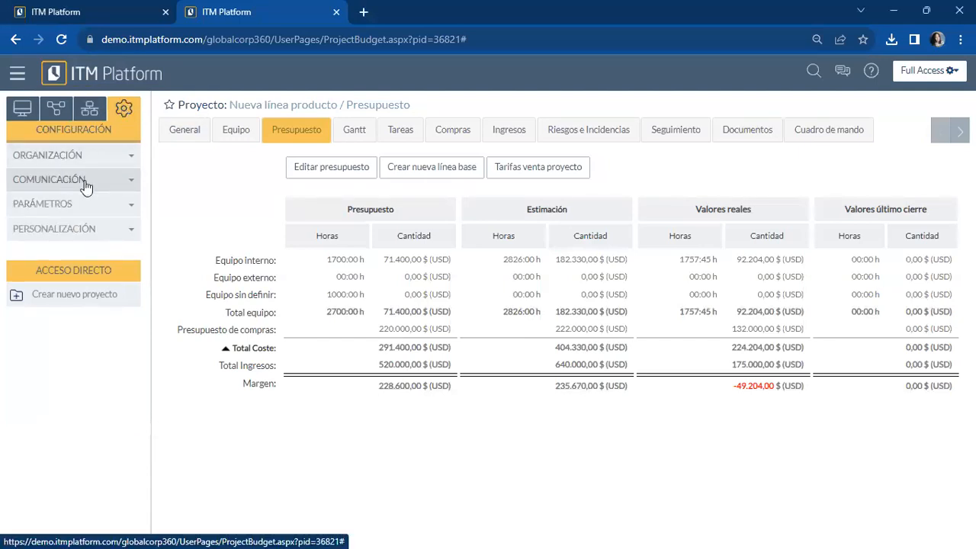
click(104, 207)
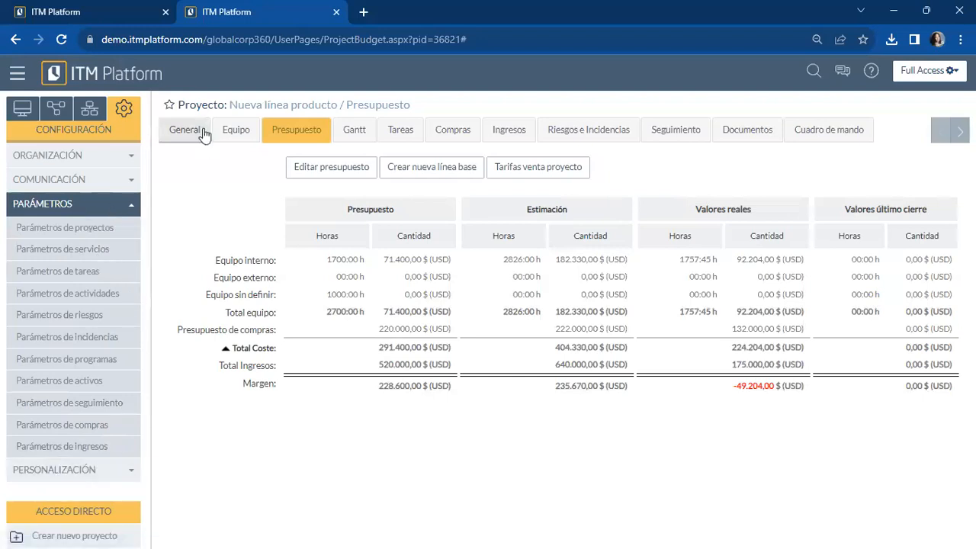
click(57, 108)
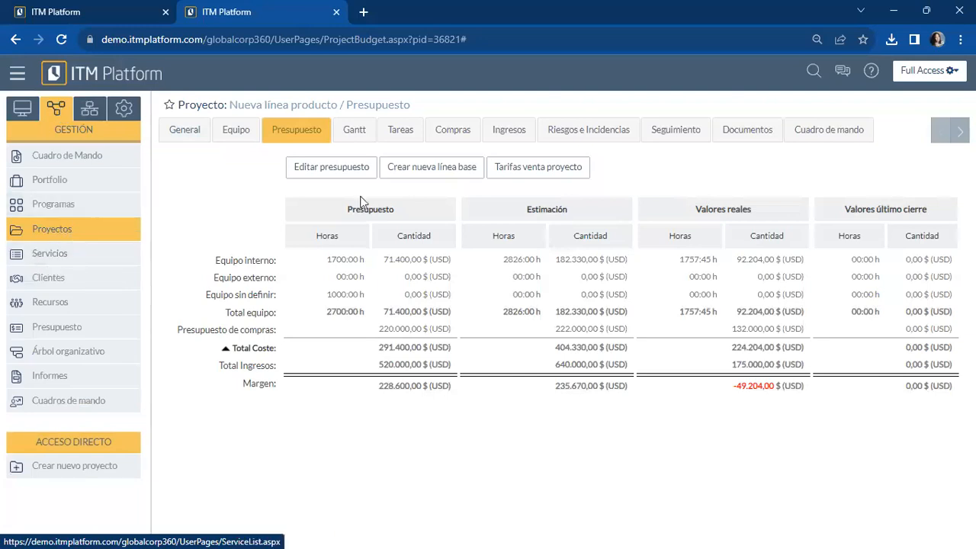
click(125, 111)
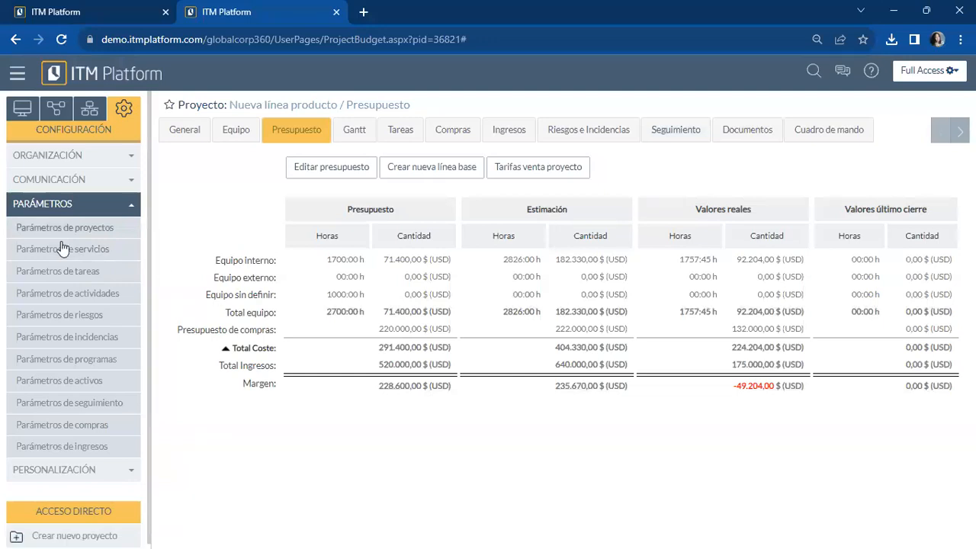
click(93, 228)
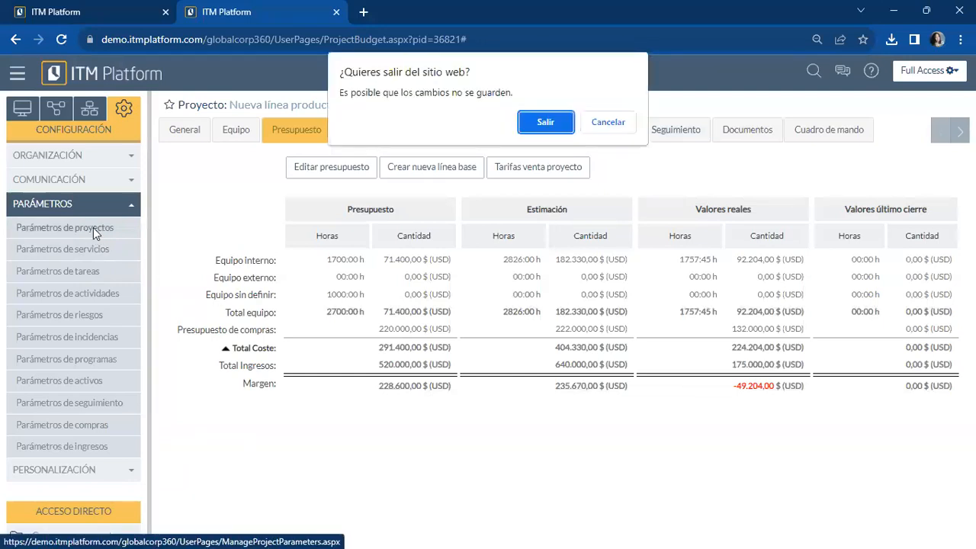
click(548, 123)
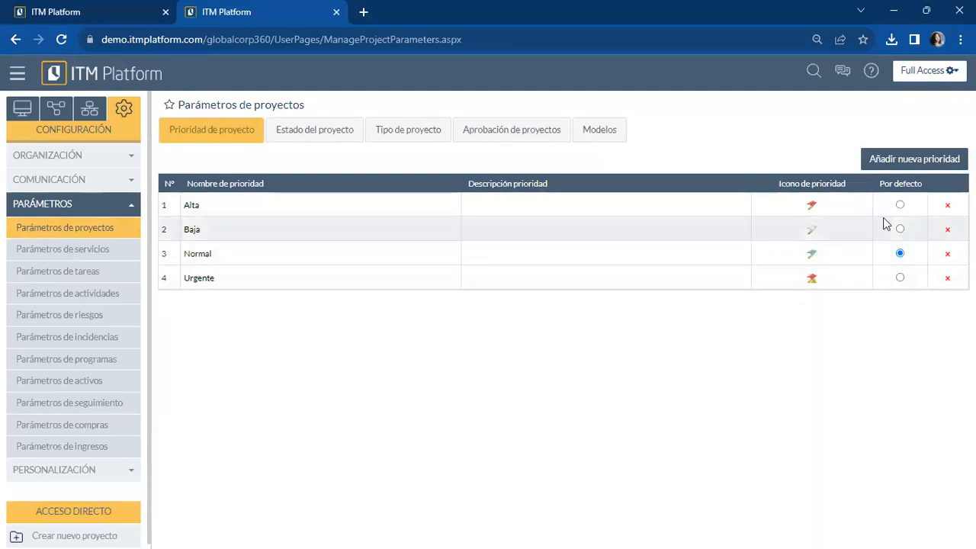
- Try out the form for adding a new project priority, including its icon selection, and cancel without saving
click(914, 159)
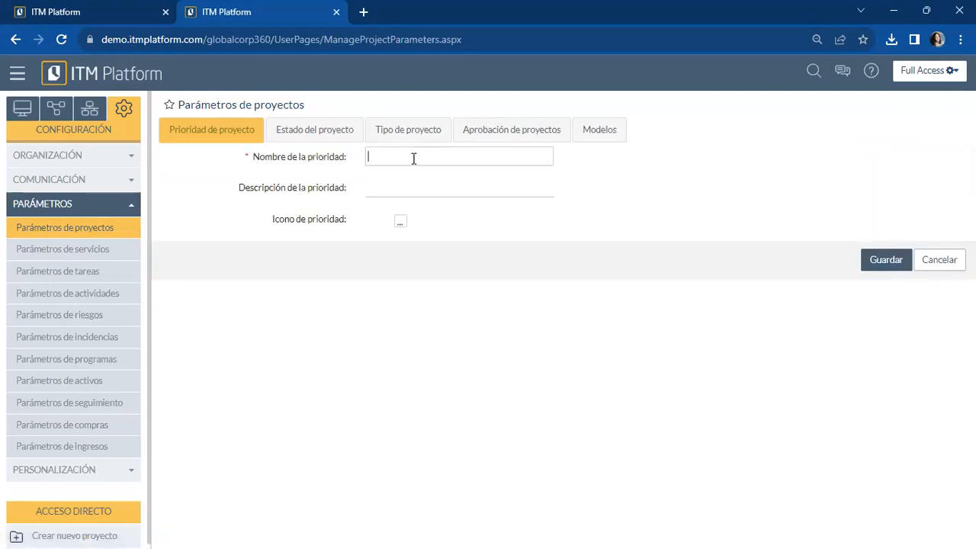
click(405, 191)
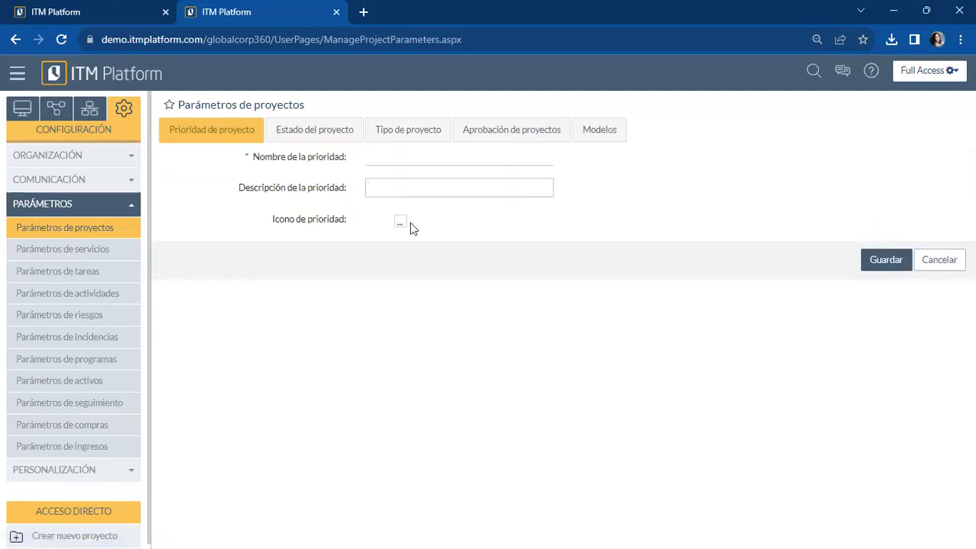
click(400, 221)
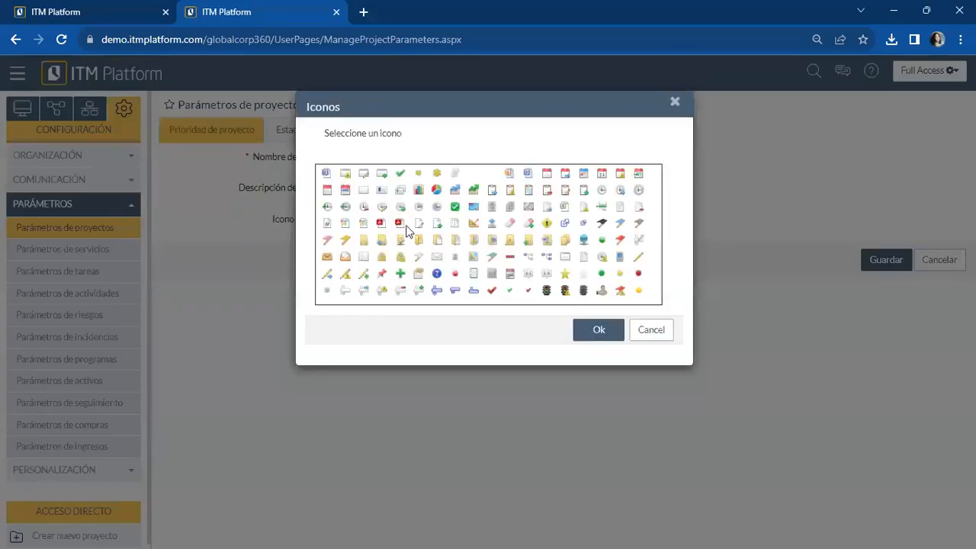
click(509, 241)
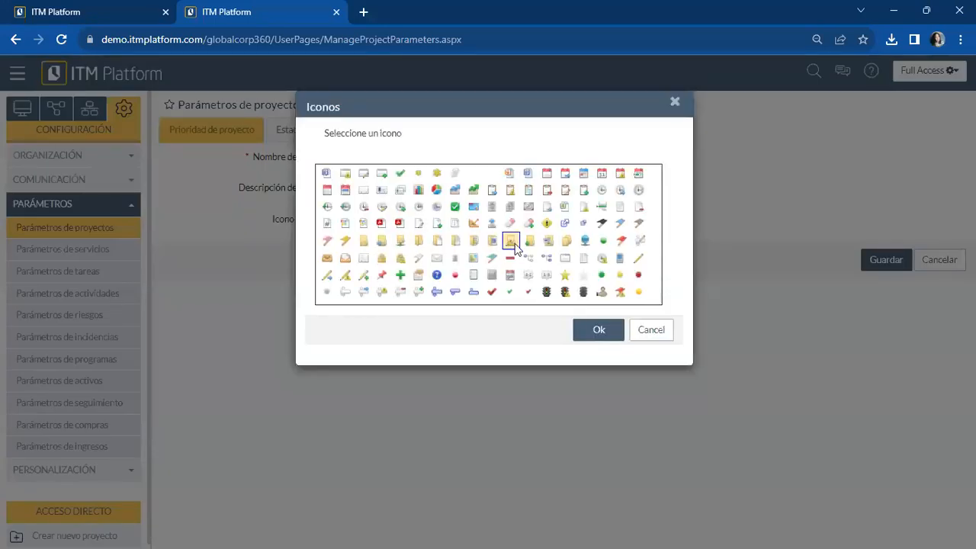
click(602, 241)
click(652, 332)
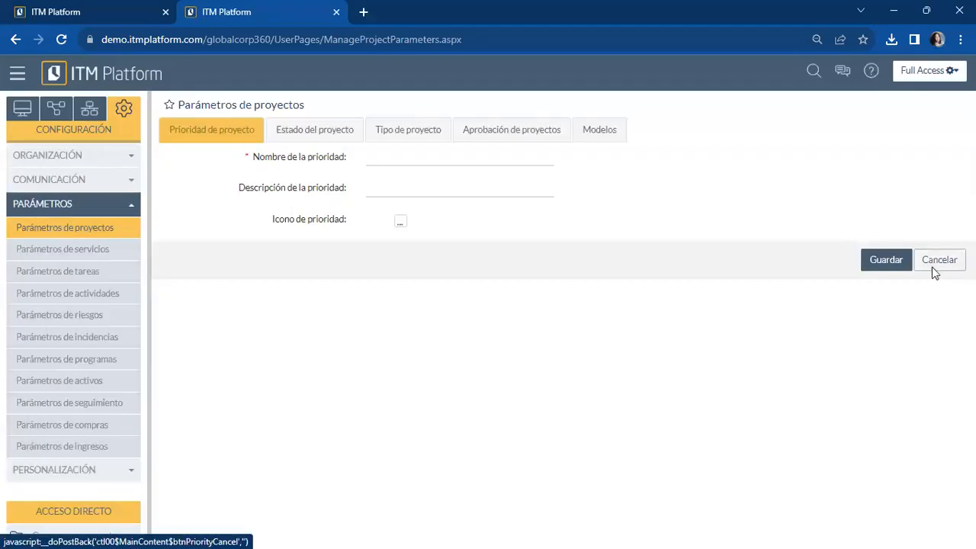
click(934, 263)
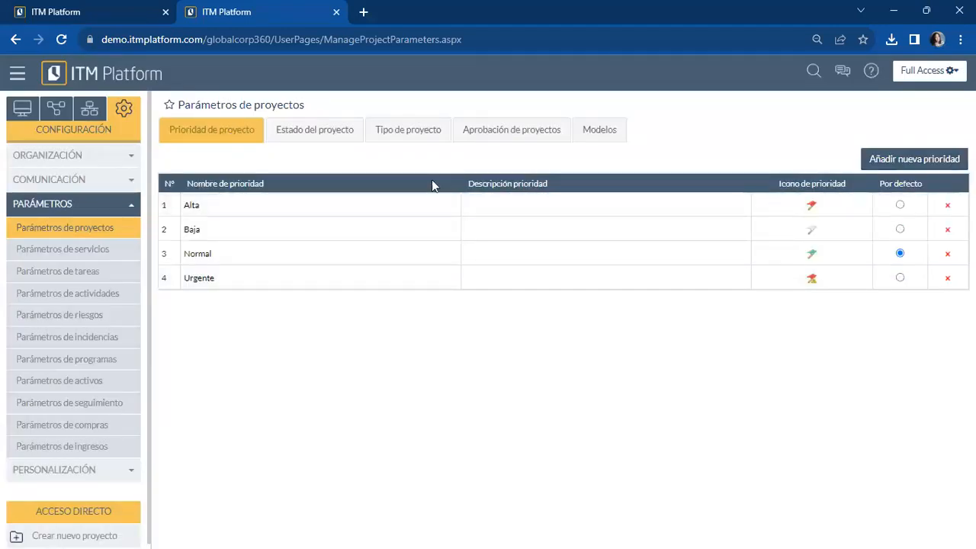
- Examine the project states, their allowed destination states and the diagram of possible state flows
click(309, 132)
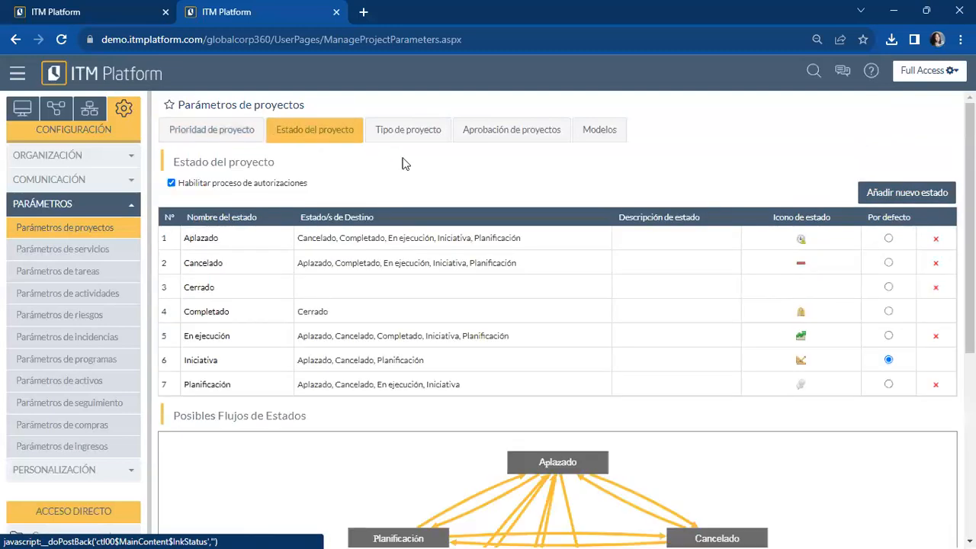
drag(974, 200, 974, 113)
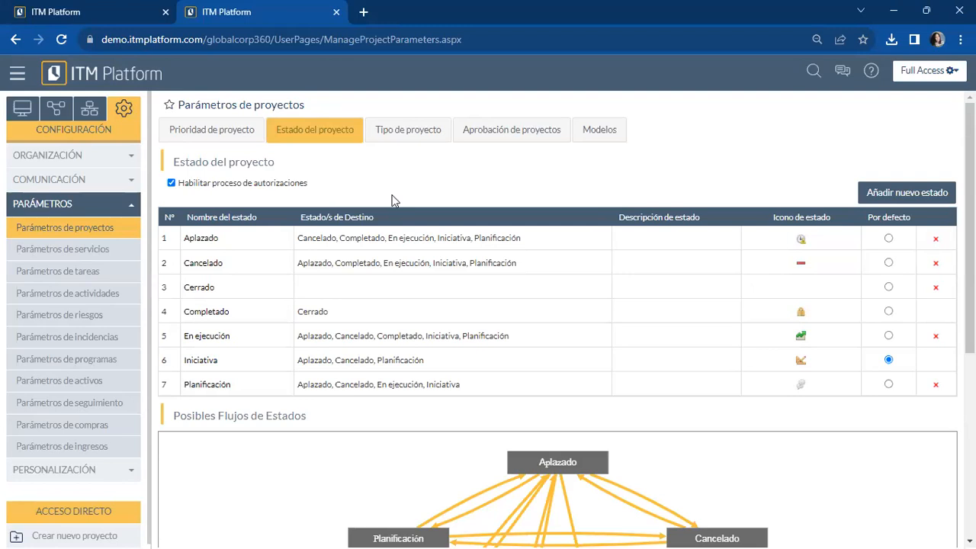
drag(973, 176, 972, 391)
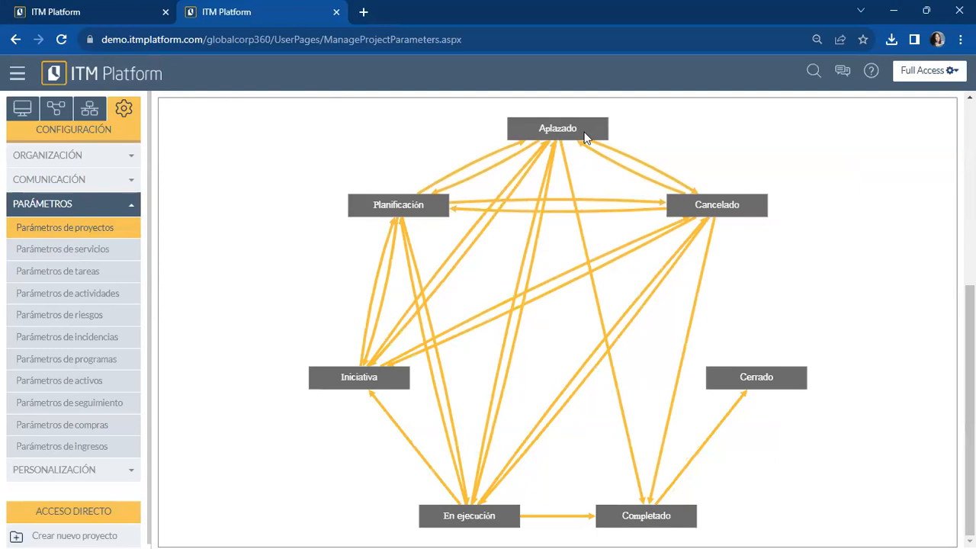
drag(965, 366, 975, 385)
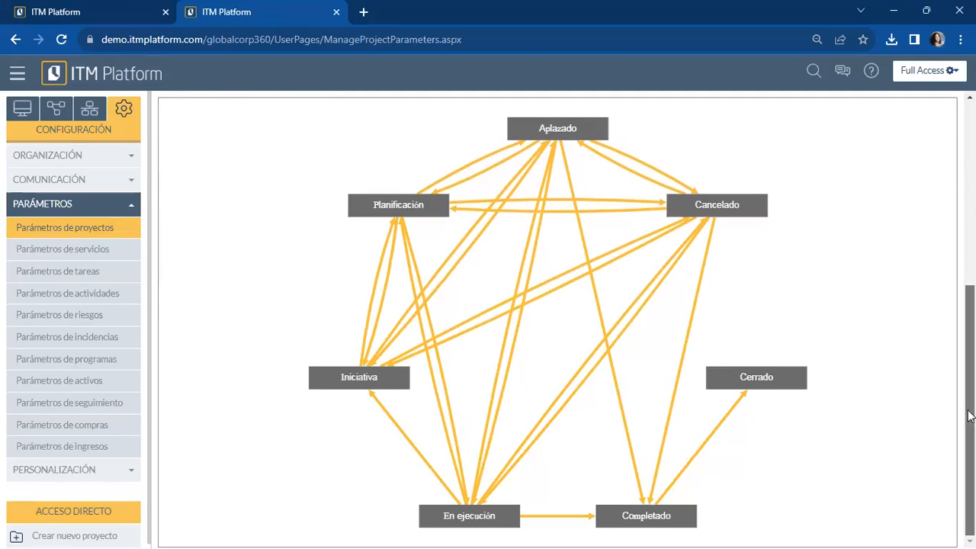
drag(970, 415, 919, 233)
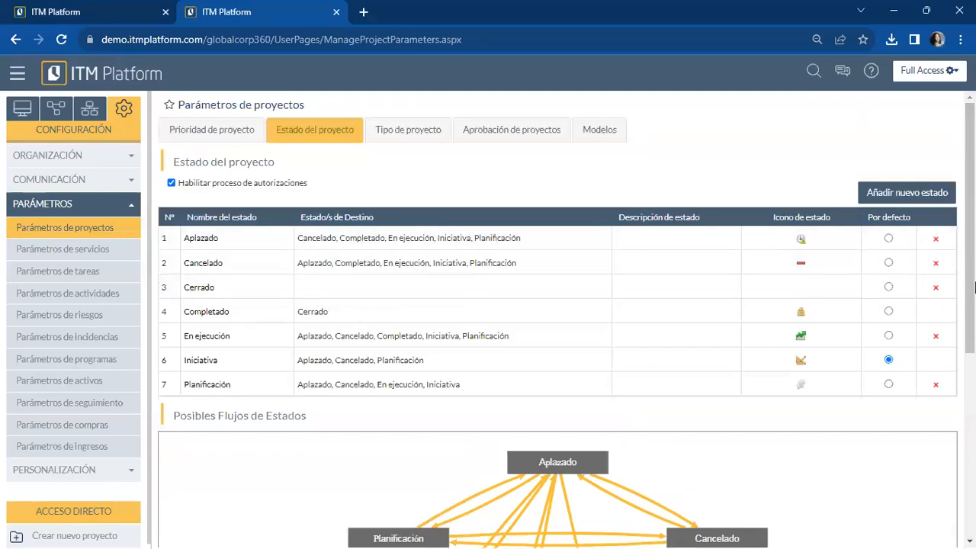
drag(969, 266, 970, 300)
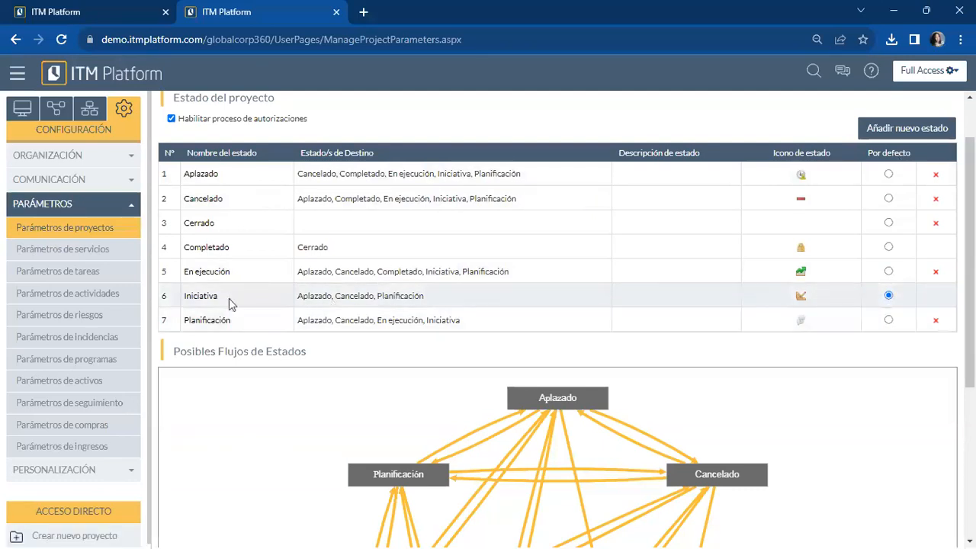
- Limit the Iniciativa state's destination states to Planificación and Aplazado, and save the state
click(199, 299)
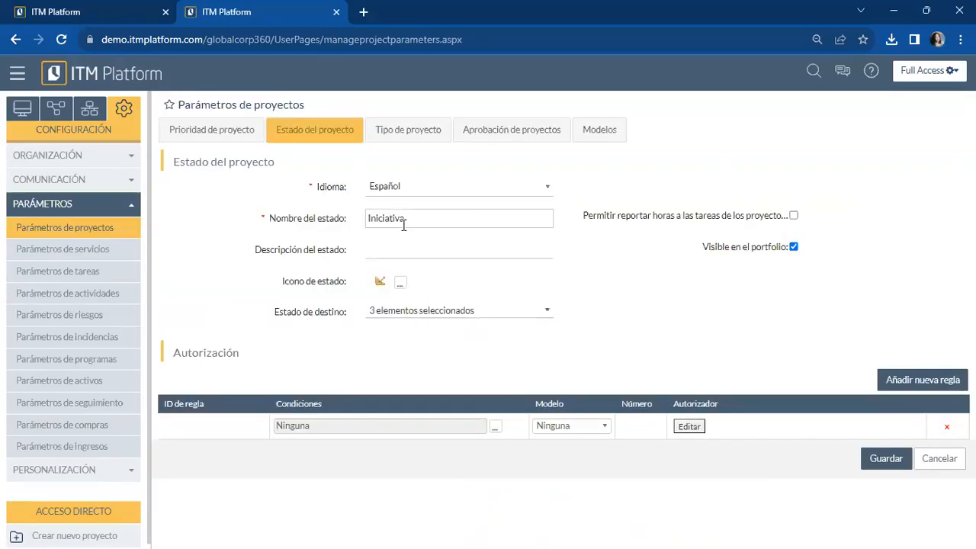
click(433, 253)
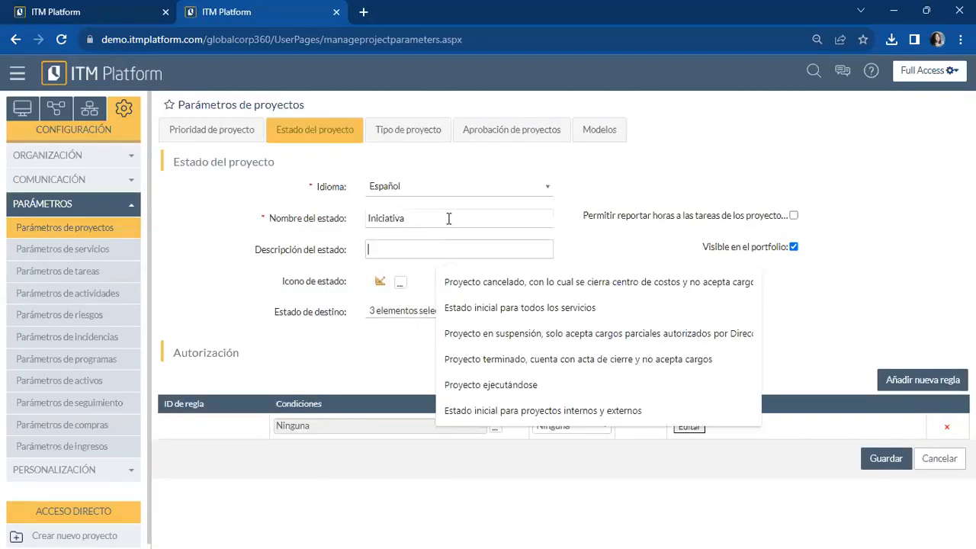
click(448, 218)
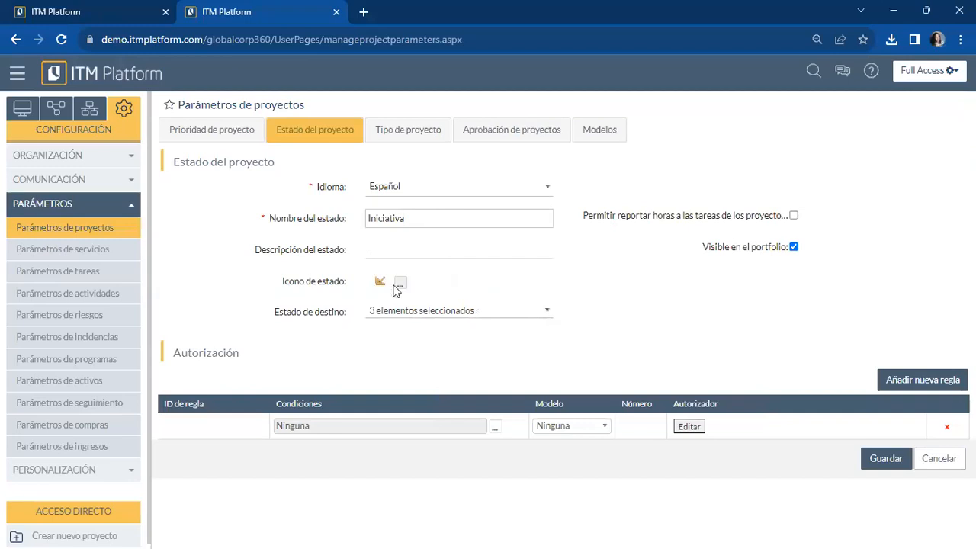
click(517, 315)
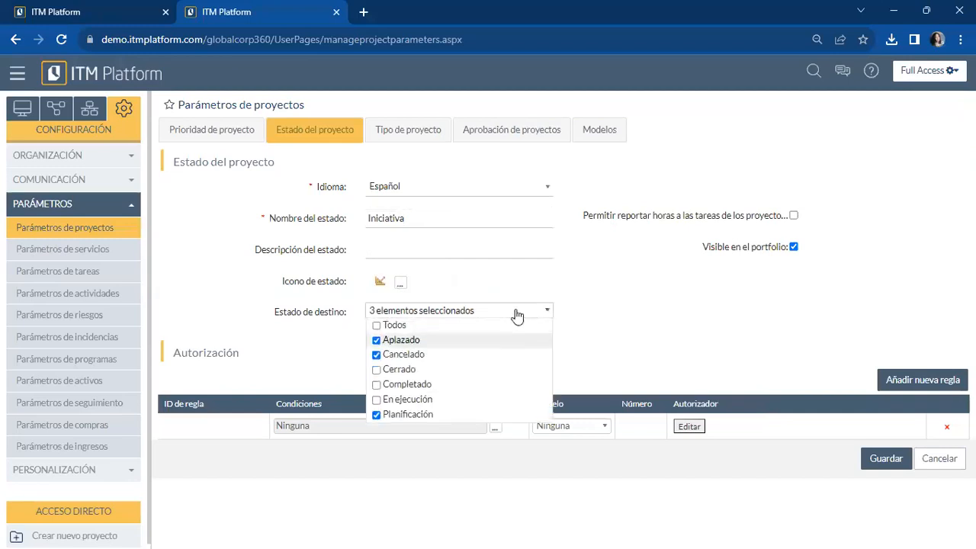
click(377, 326)
click(377, 326)
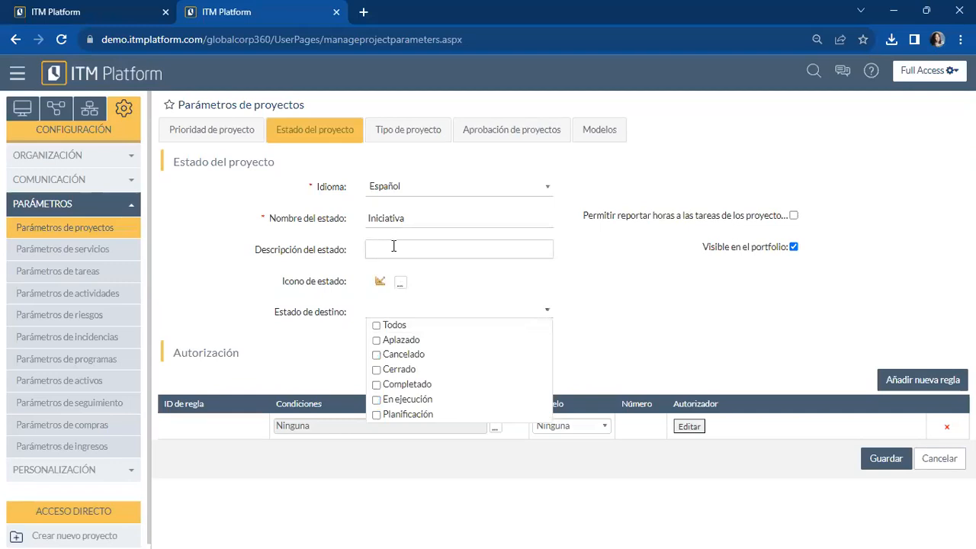
click(377, 415)
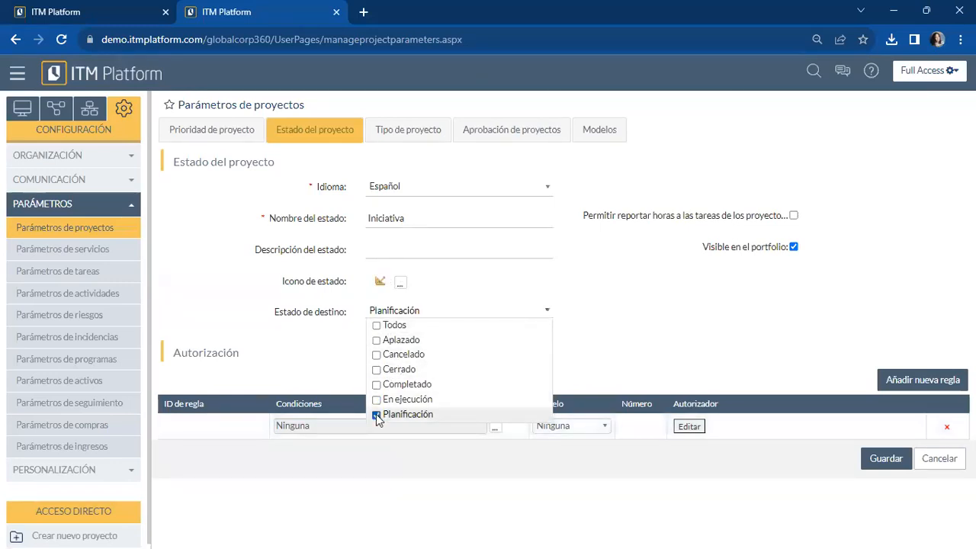
click(376, 344)
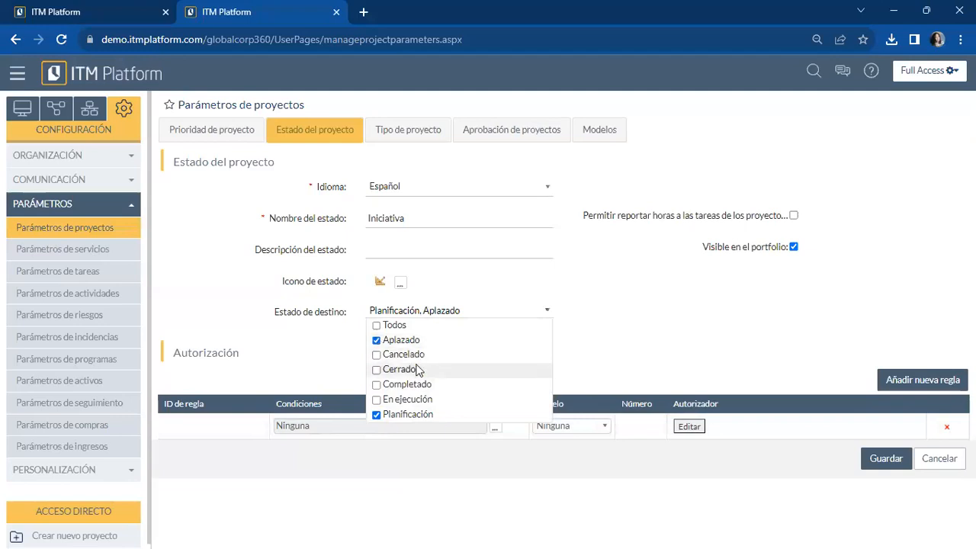
click(667, 308)
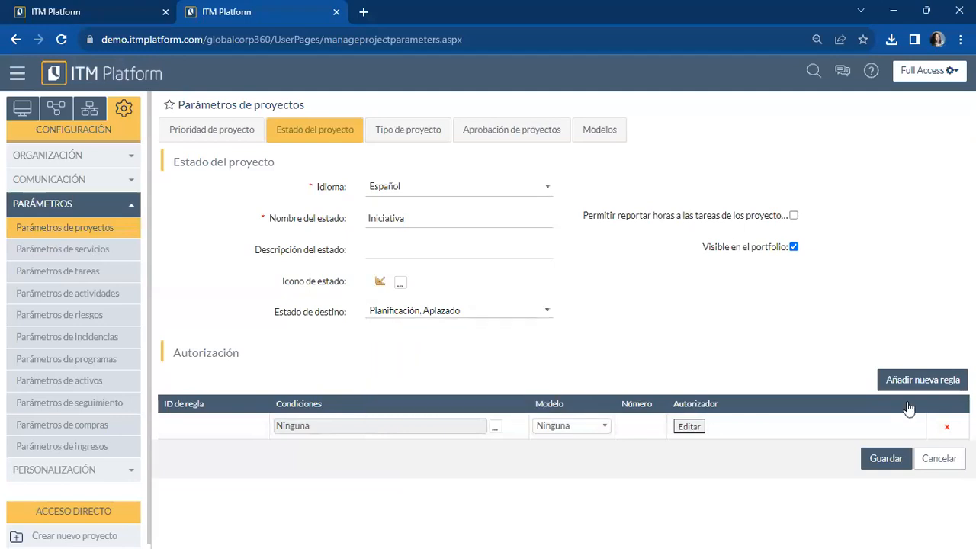
click(886, 471)
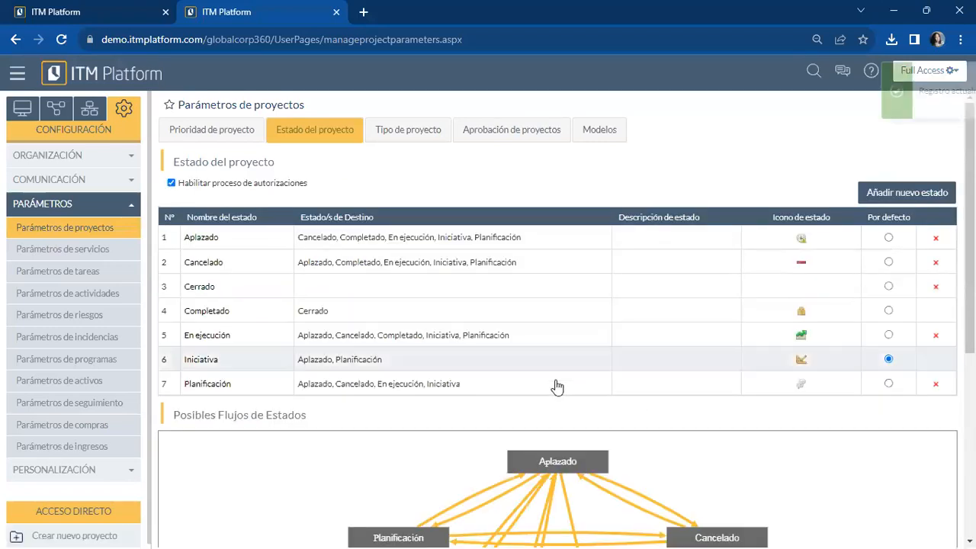
- Inspect the state flow diagram for the transitions leaving Iniciativa
drag(972, 276, 973, 473)
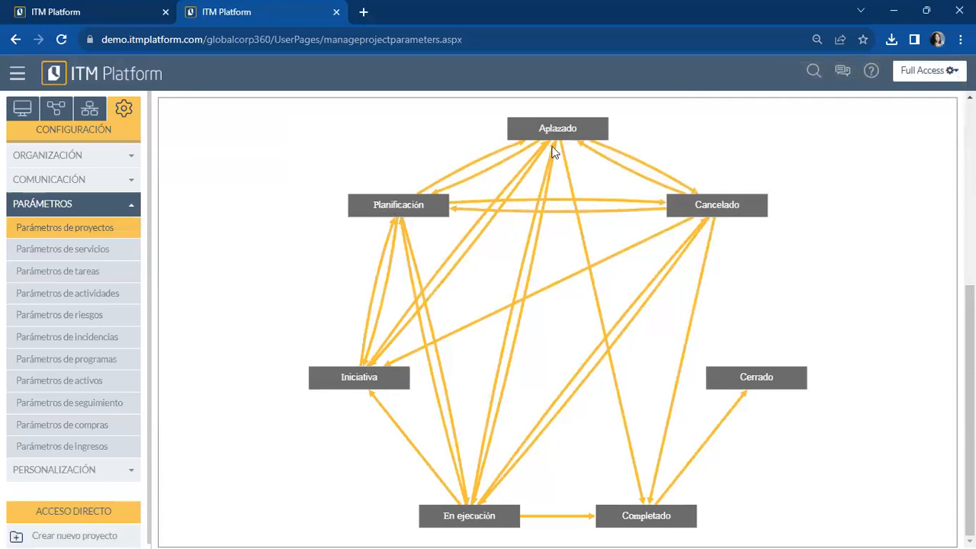
scroll(478, 368, down, 5)
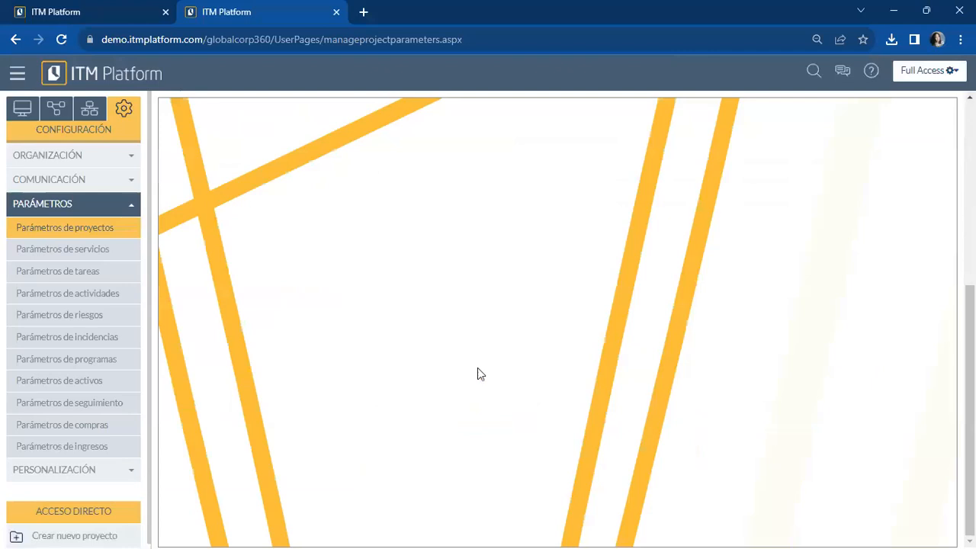
scroll(477, 367, up, 5)
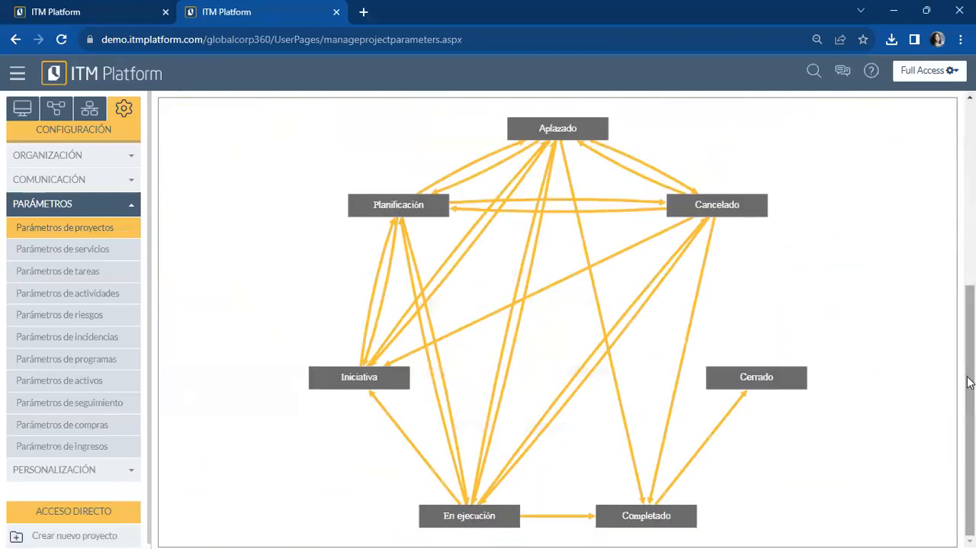
- Try removing Iniciativa from the Planificación state's destination states, and discard the change
drag(970, 382, 973, 233)
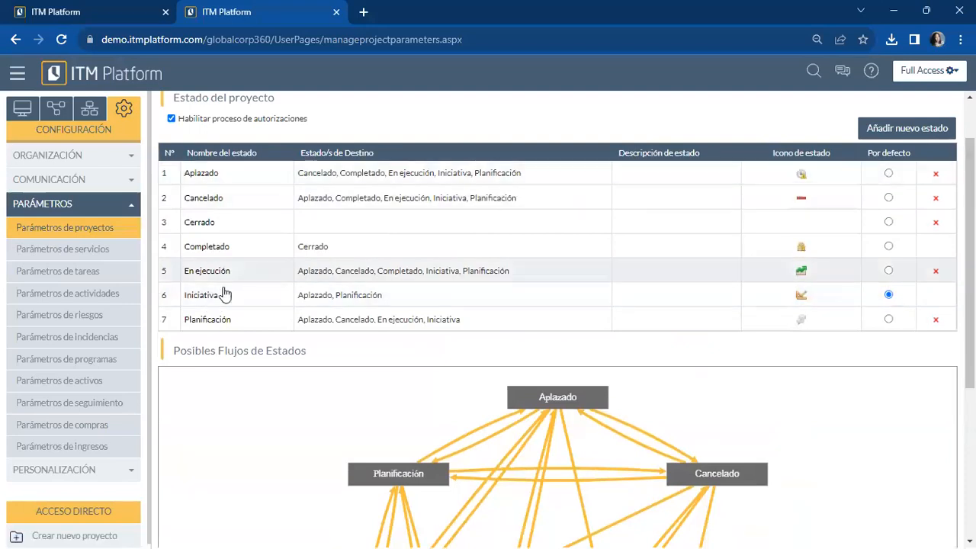
click(215, 320)
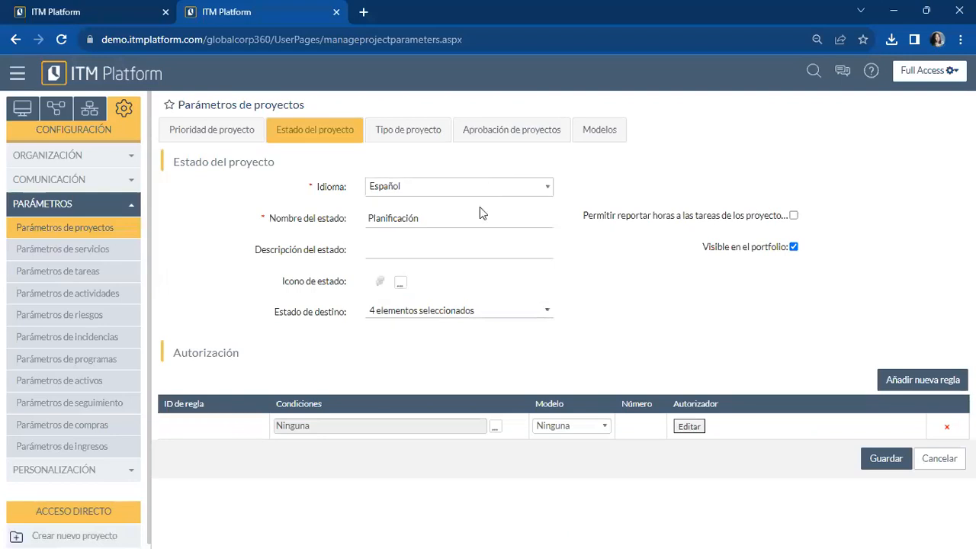
click(481, 313)
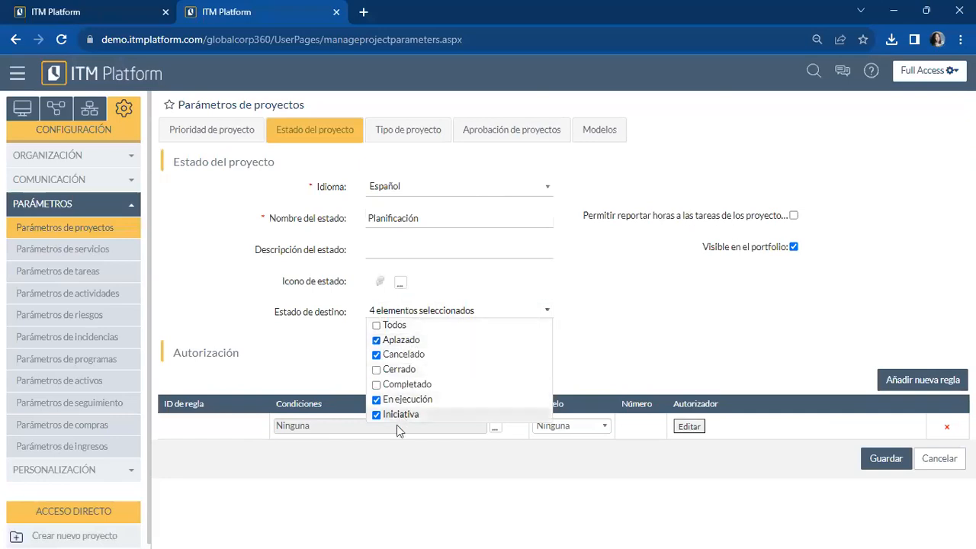
click(376, 416)
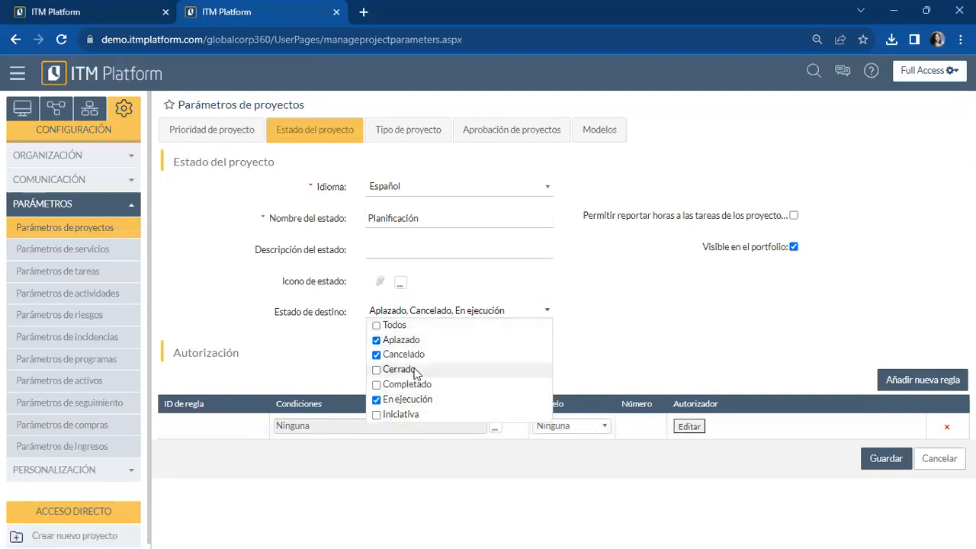
click(641, 328)
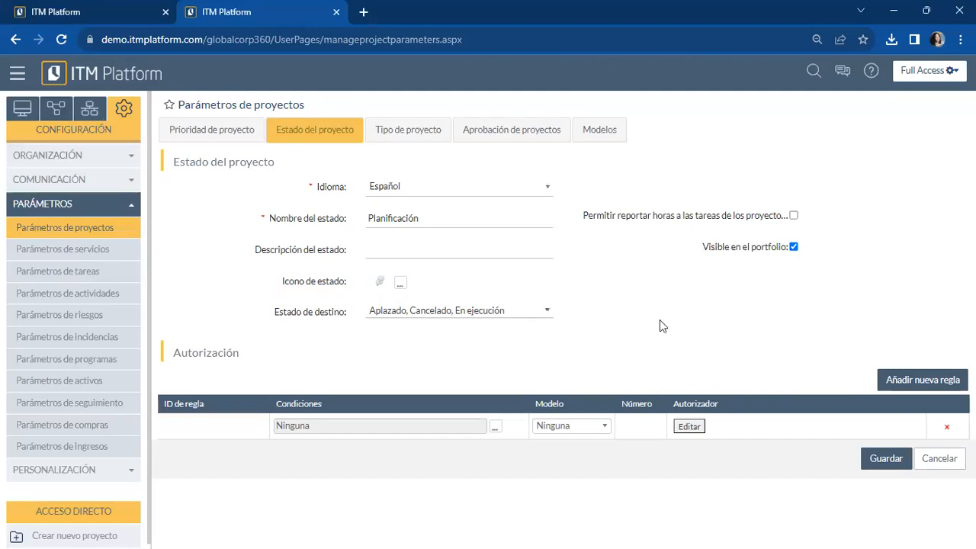
click(926, 458)
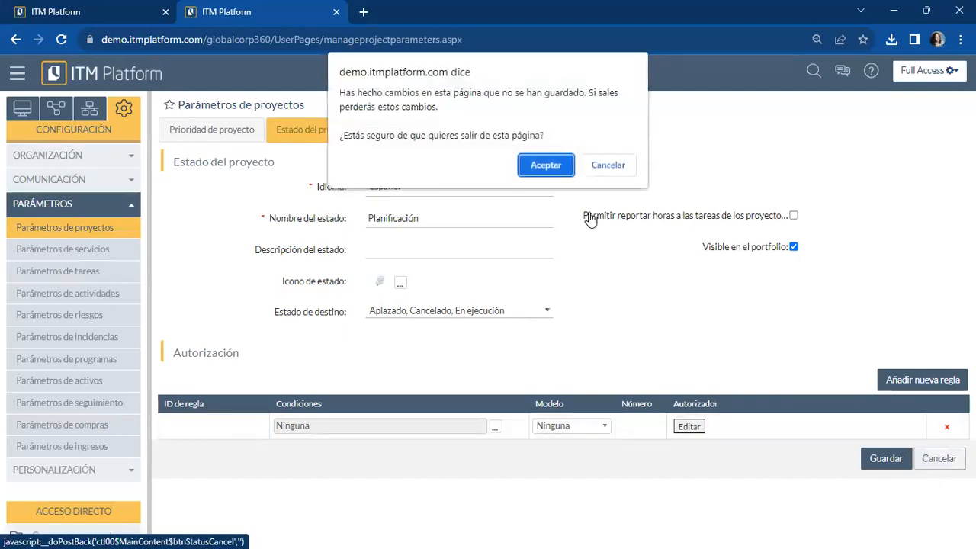
click(538, 165)
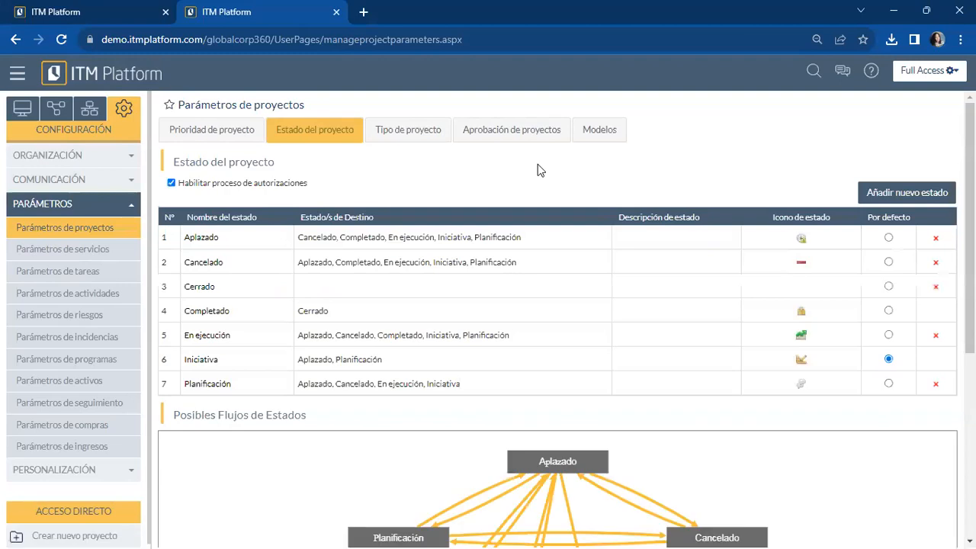
- Add a filter with Managers and the Contiene operator to the conditions of the En ejecución state's authorization rule
click(209, 337)
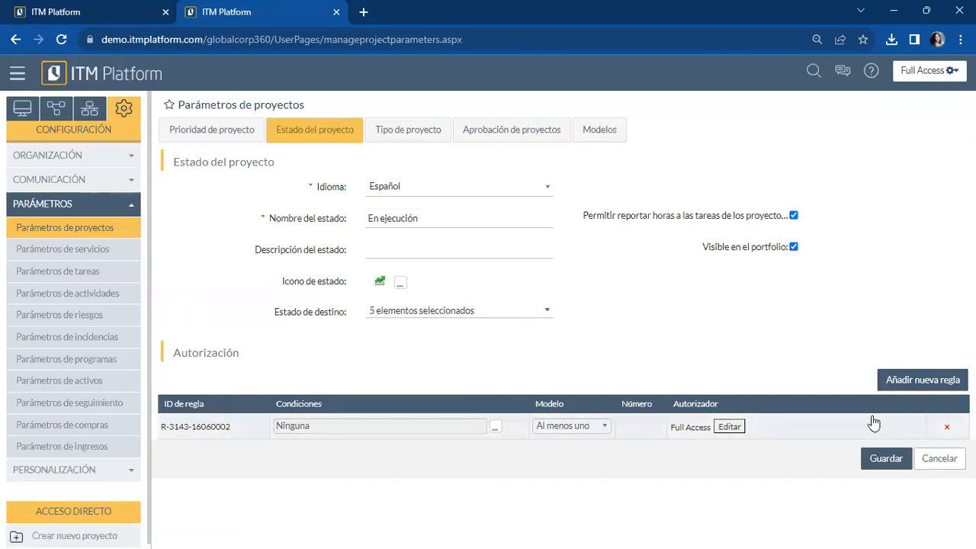
click(495, 430)
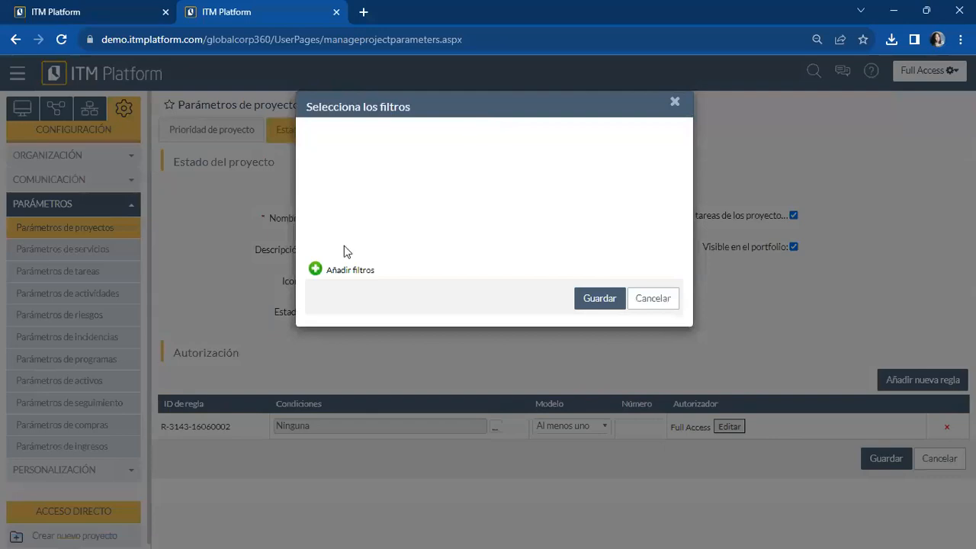
click(315, 270)
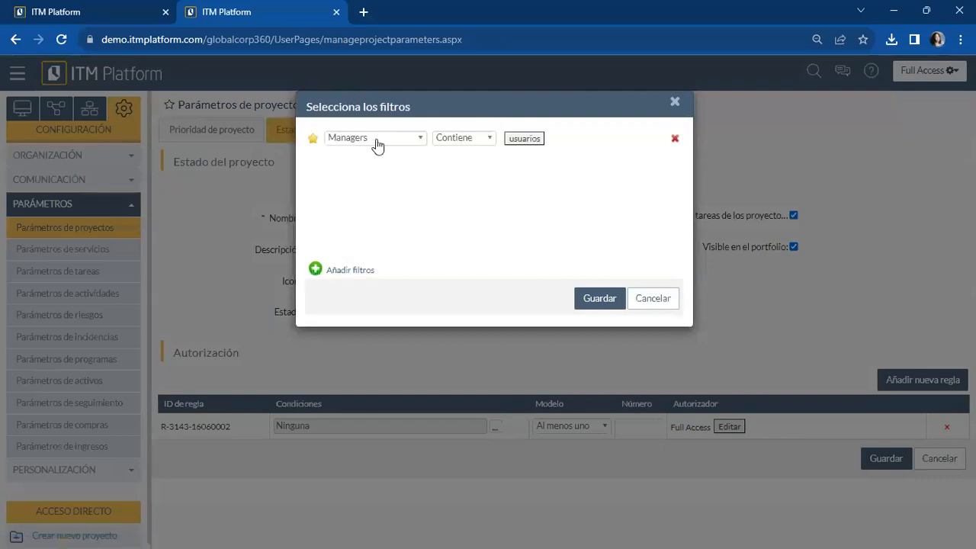
drag(399, 111, 418, 116)
click(489, 143)
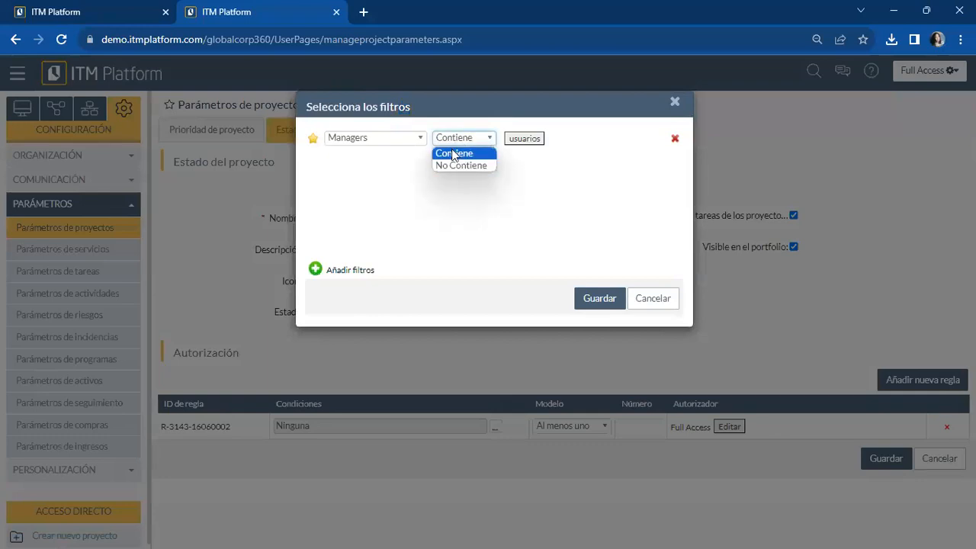
click(453, 153)
- Set the filter's user to the Gerente cuenta from Comercial y marketing, and save the rule's conditions
click(511, 141)
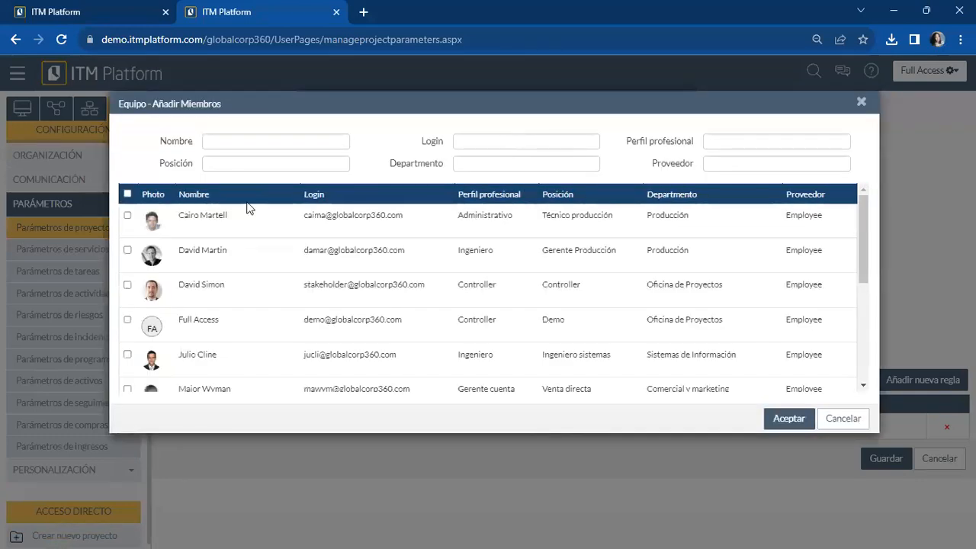
click(127, 217)
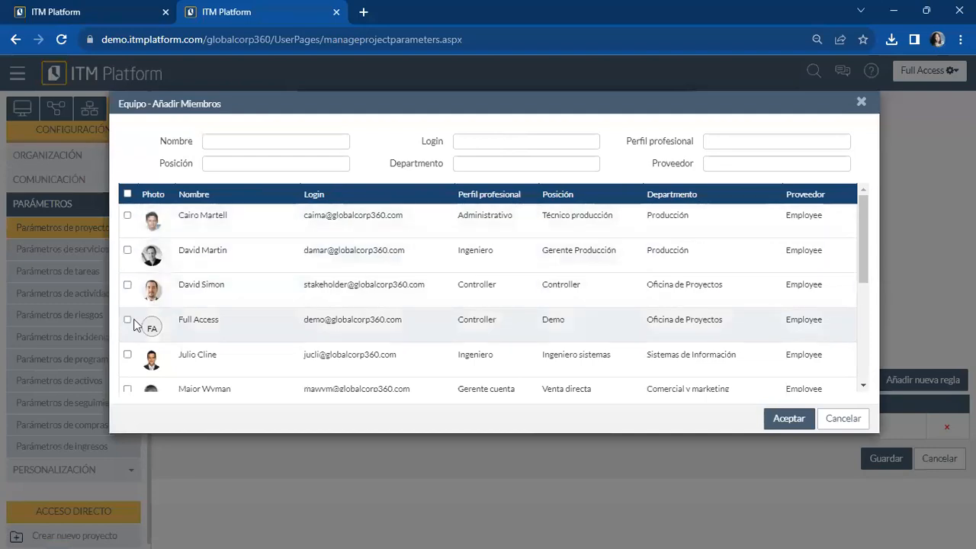
scroll(136, 381, down, 1)
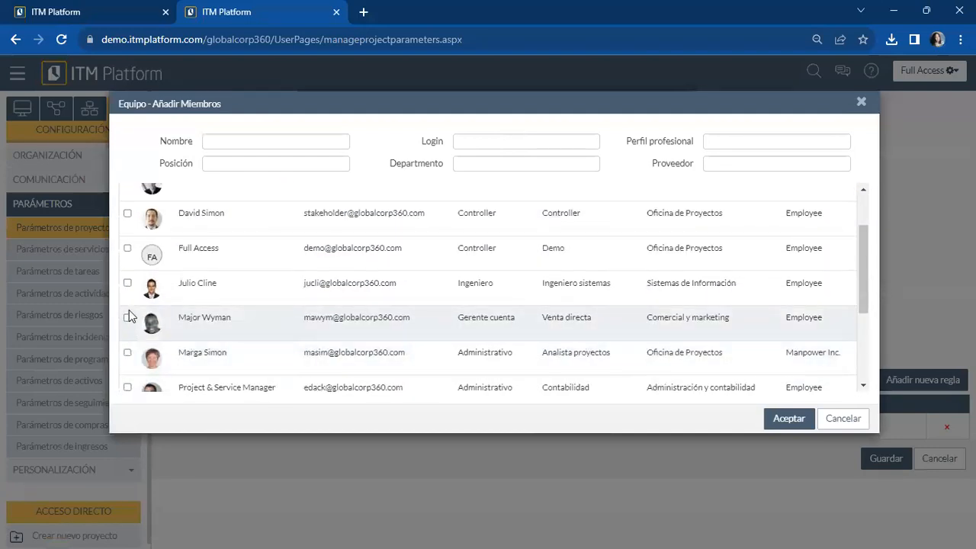
click(127, 317)
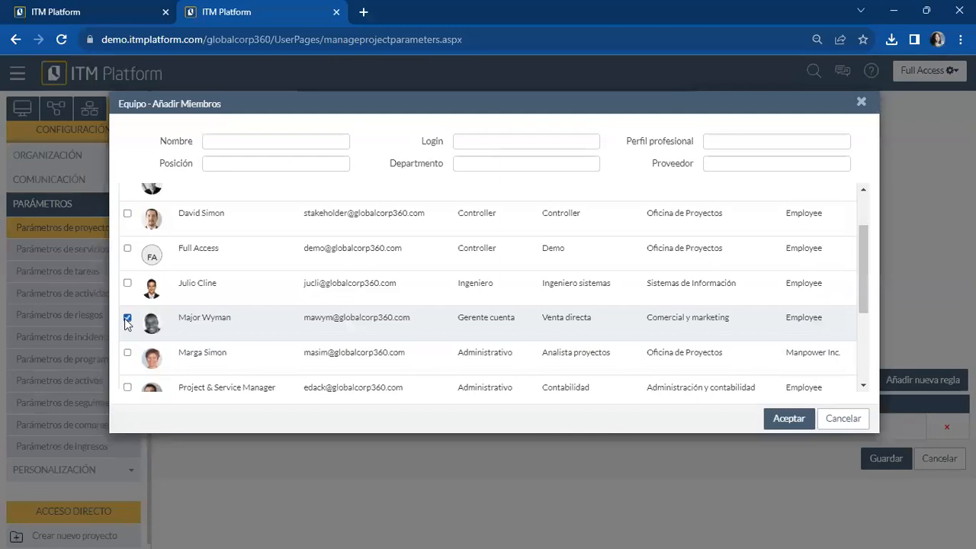
click(787, 419)
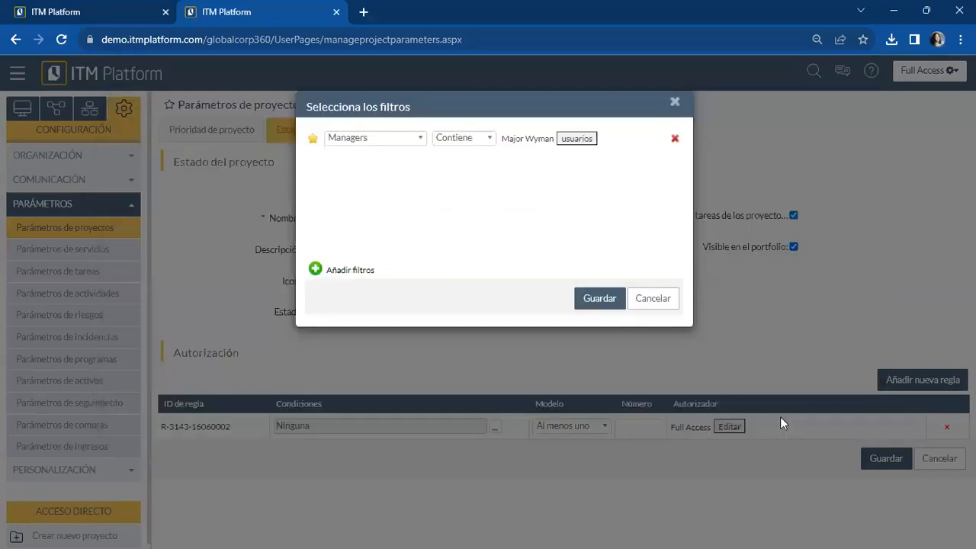
click(599, 298)
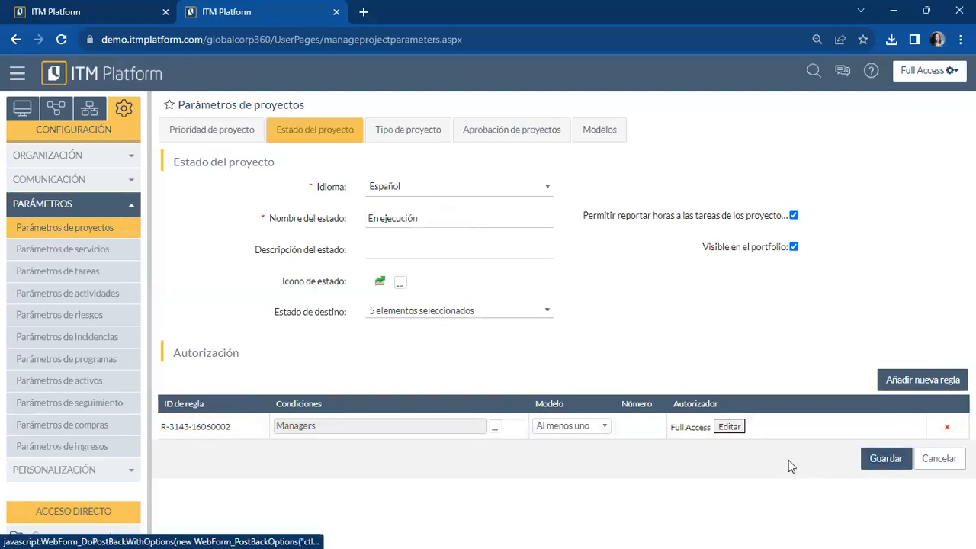
- Confirm Full Access as the rule's authorizer and save the En ejecución state
click(733, 428)
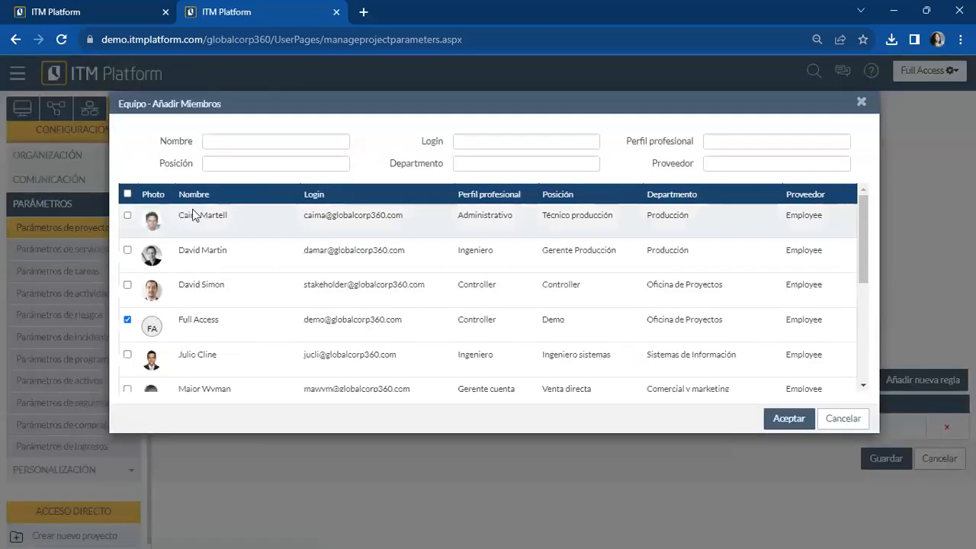
click(782, 424)
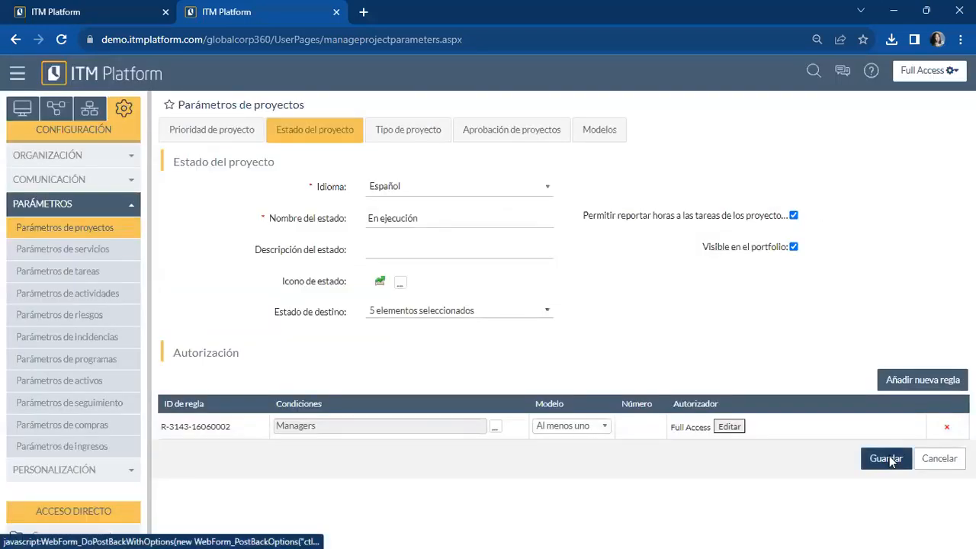
click(887, 460)
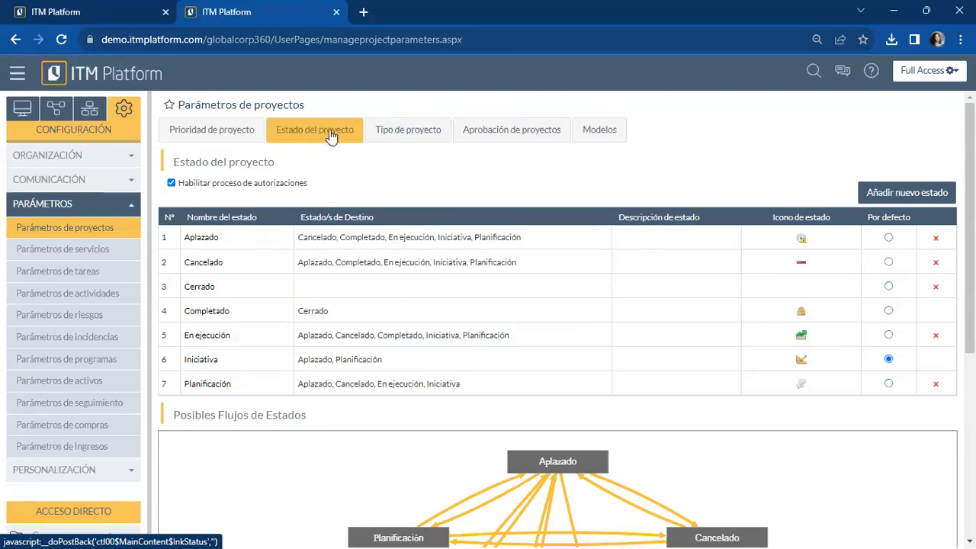
- Try out a new project type named Calidad, reviewing the Heredado and Personalizado options of its progress and revenue model
click(412, 134)
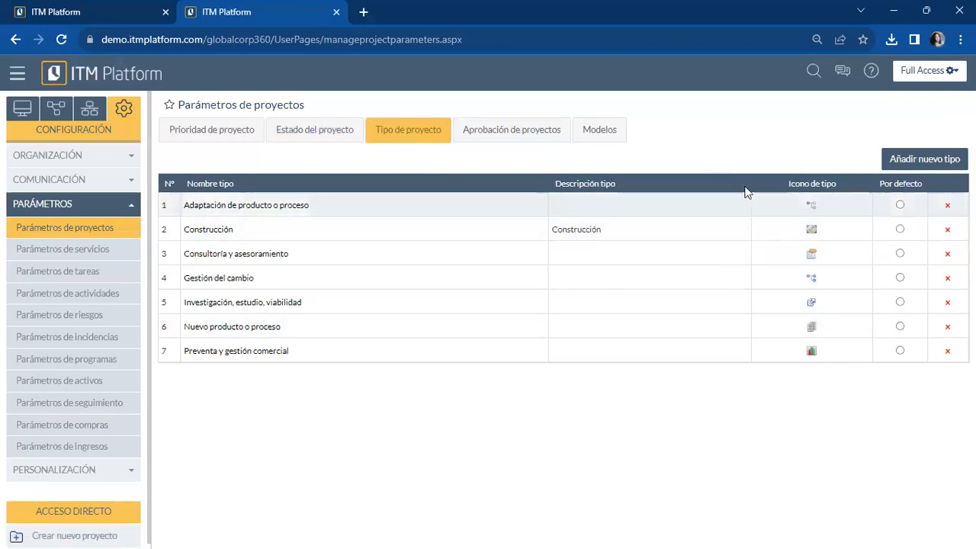
click(905, 163)
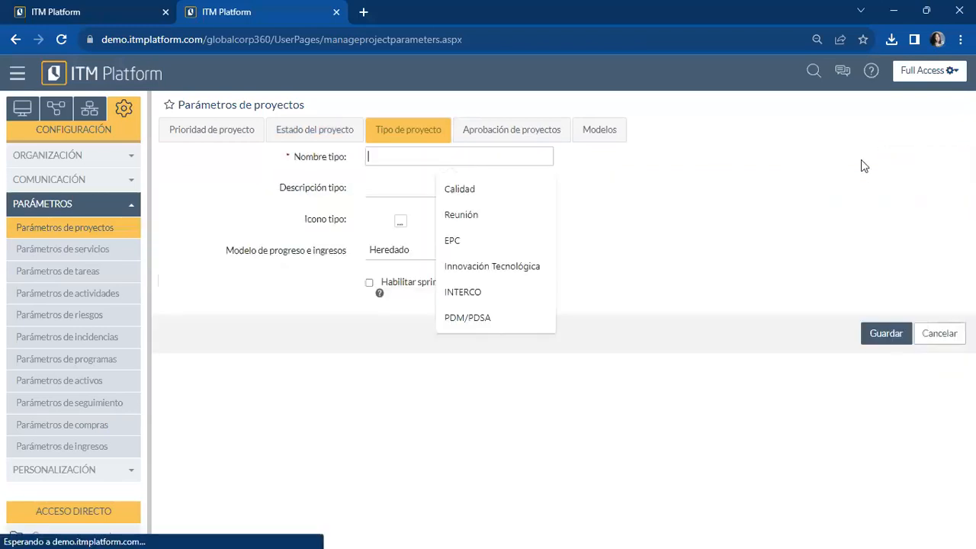
click(467, 191)
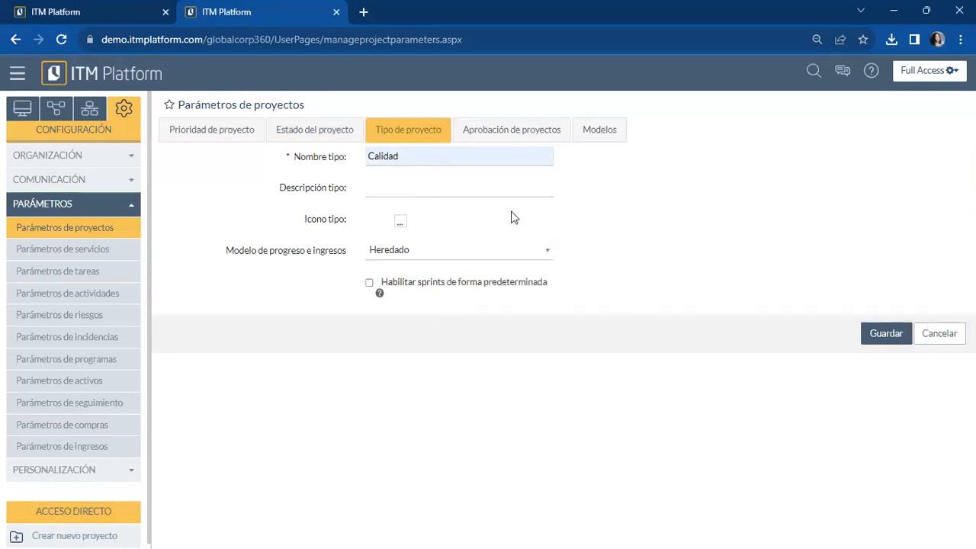
click(418, 249)
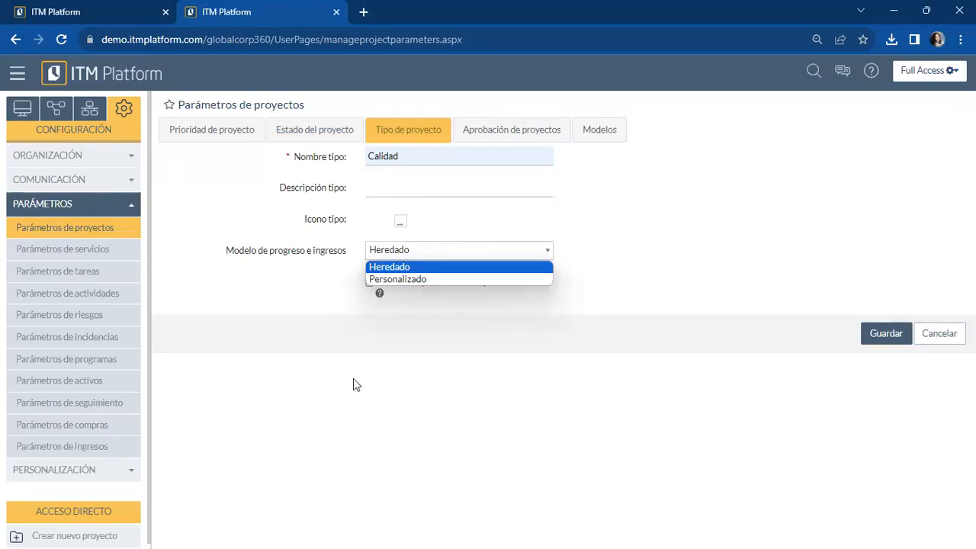
click(429, 268)
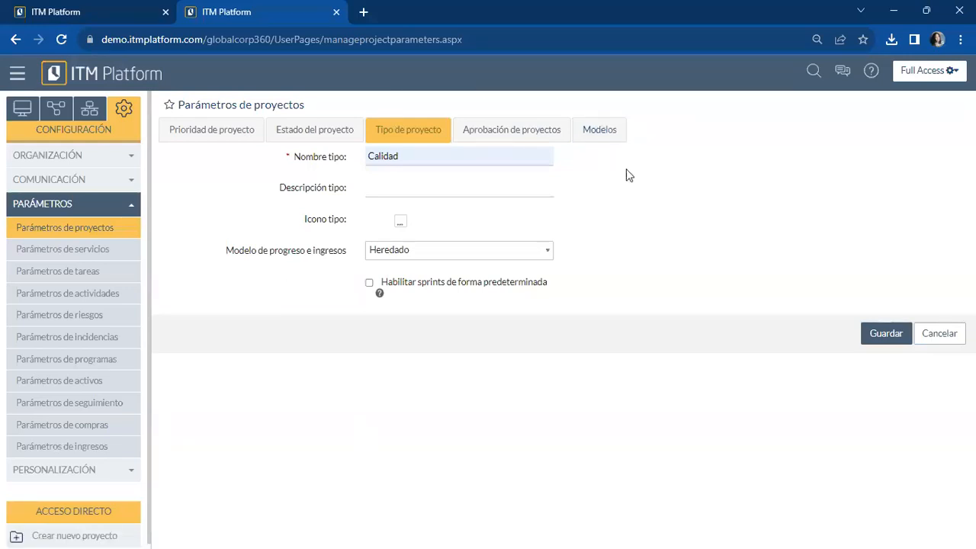
click(503, 253)
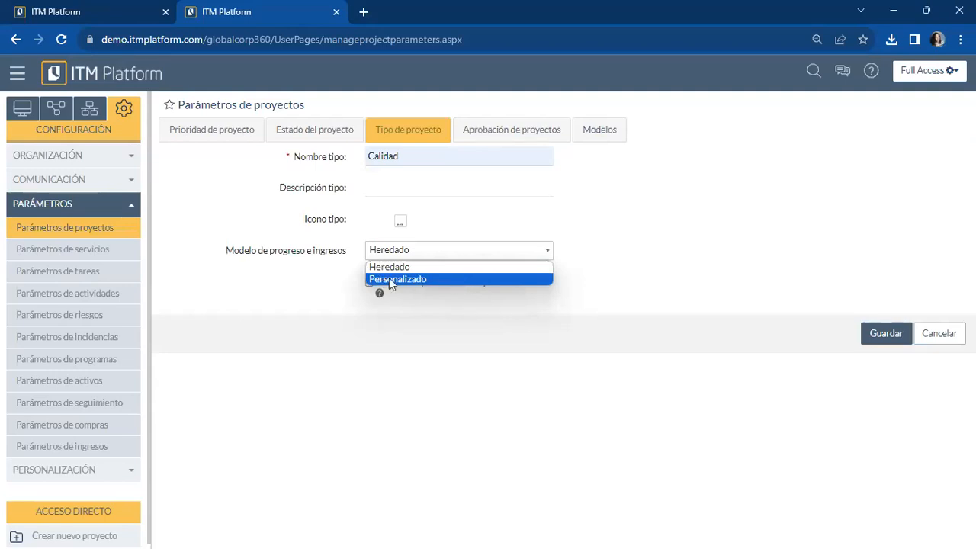
click(442, 376)
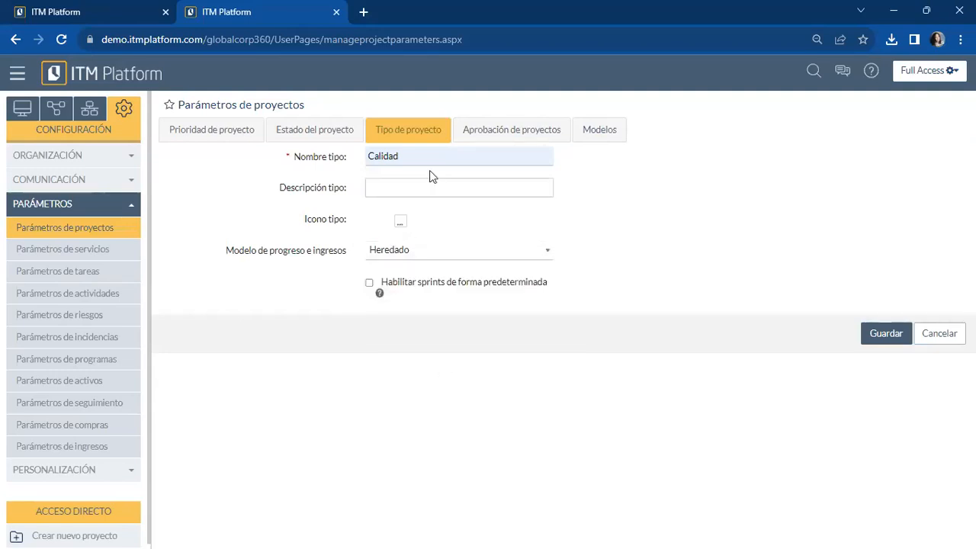
- Leave the unsaved project type and examine the project models' options for progress calculation, revenue forecasting and revenue recognition
click(610, 138)
click(552, 172)
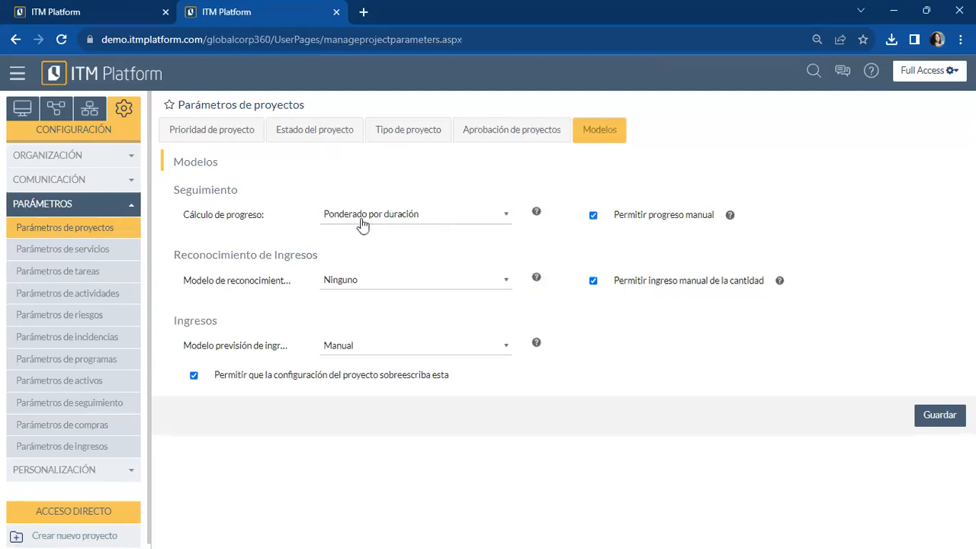
click(450, 220)
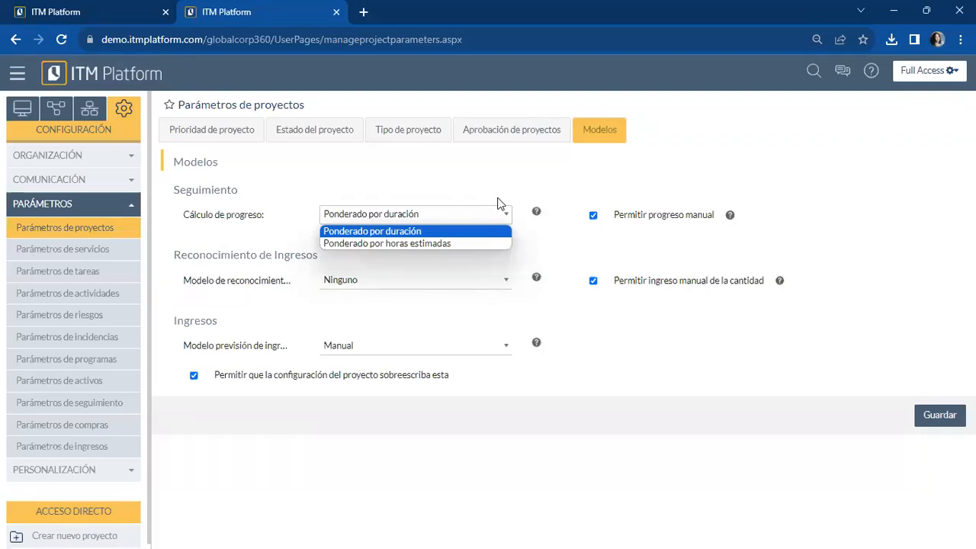
click(568, 212)
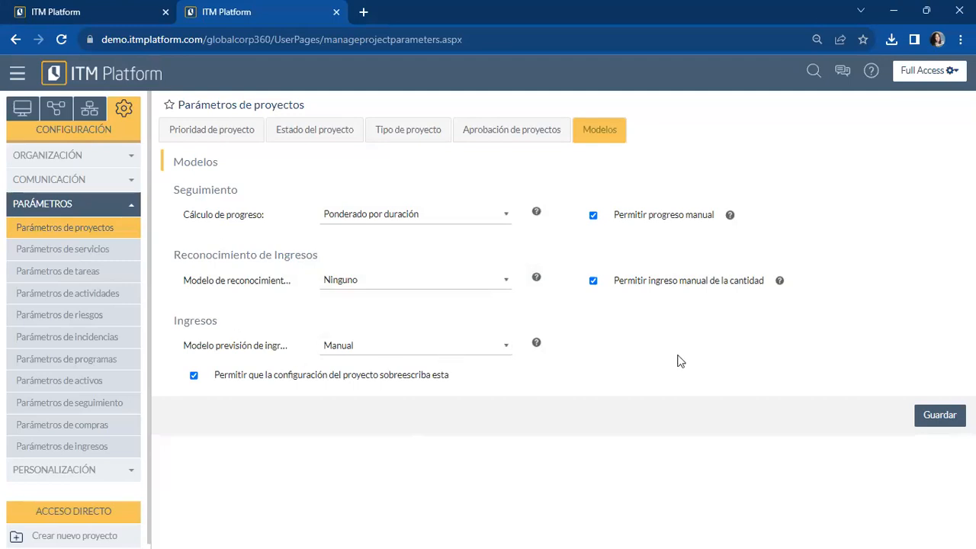
click(489, 345)
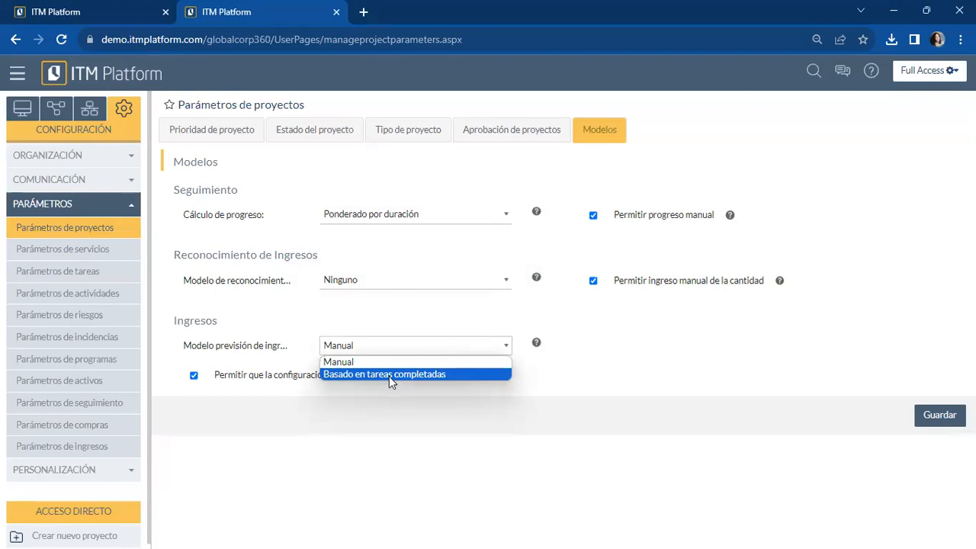
click(392, 406)
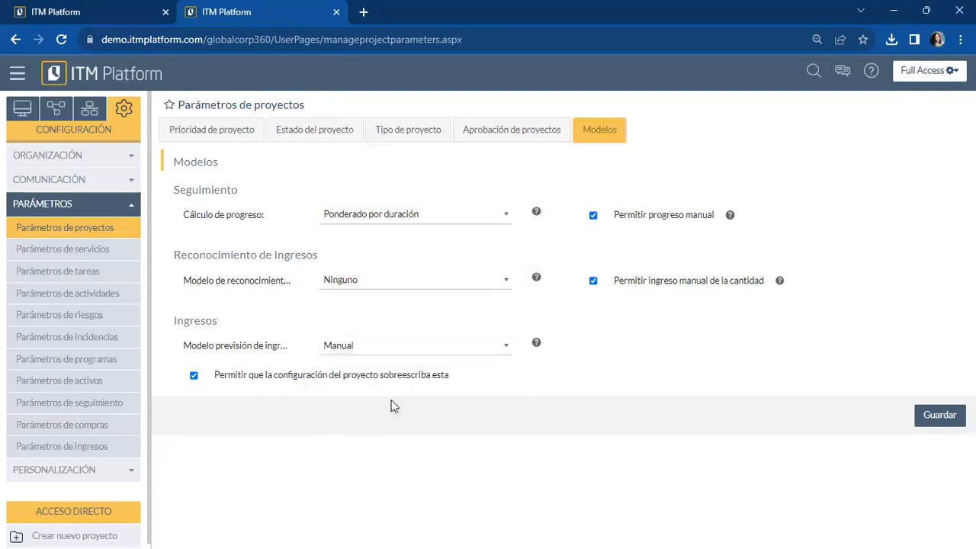
click(364, 285)
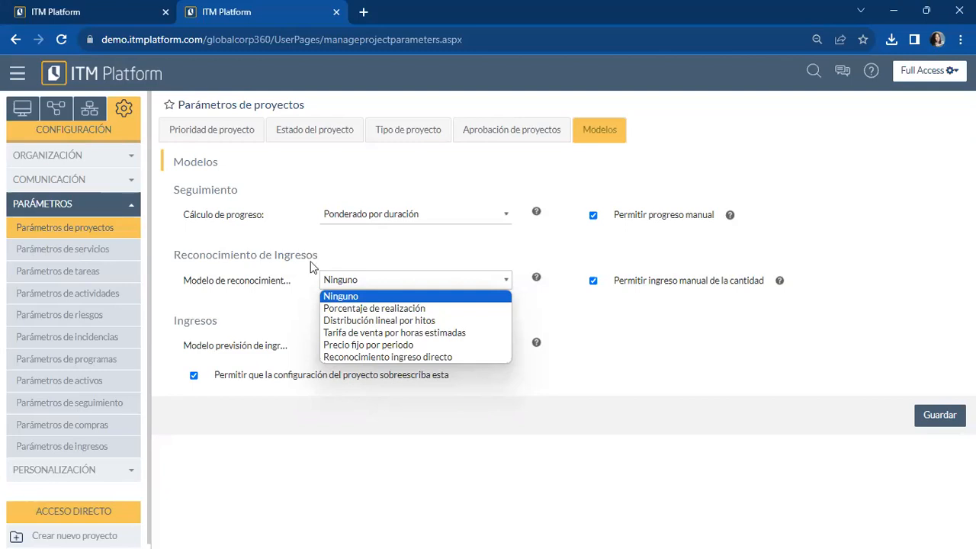
click(369, 405)
click(355, 281)
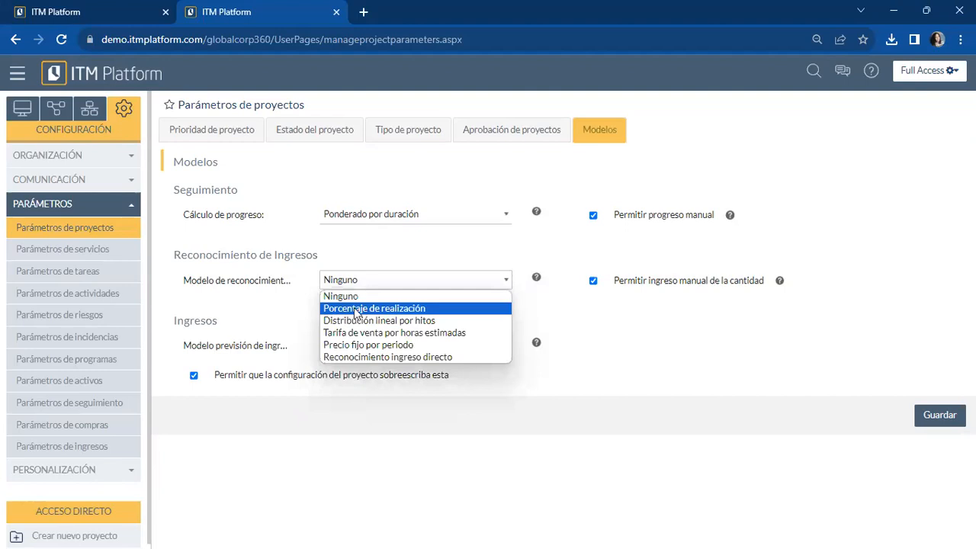
click(352, 424)
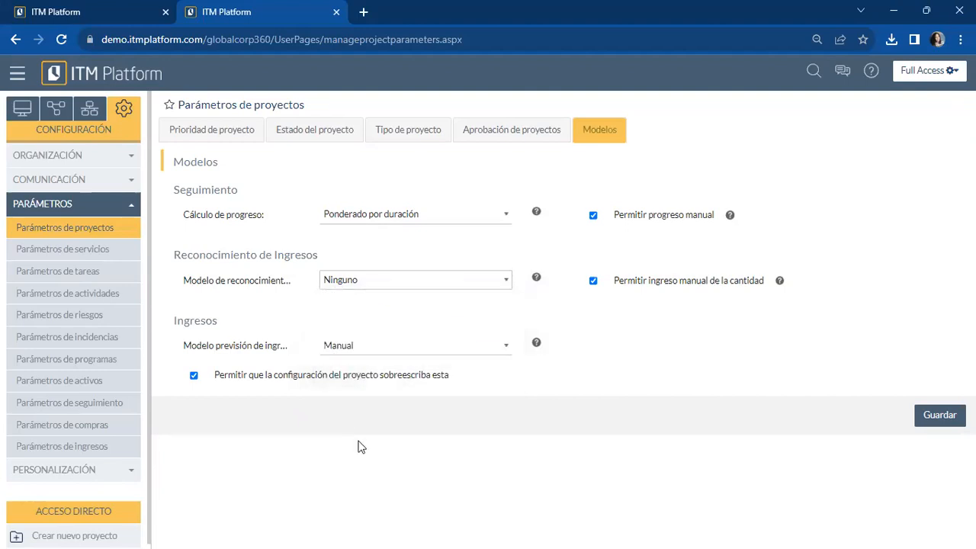
- Review the available revenue recognition models in the project models' settings
click(382, 283)
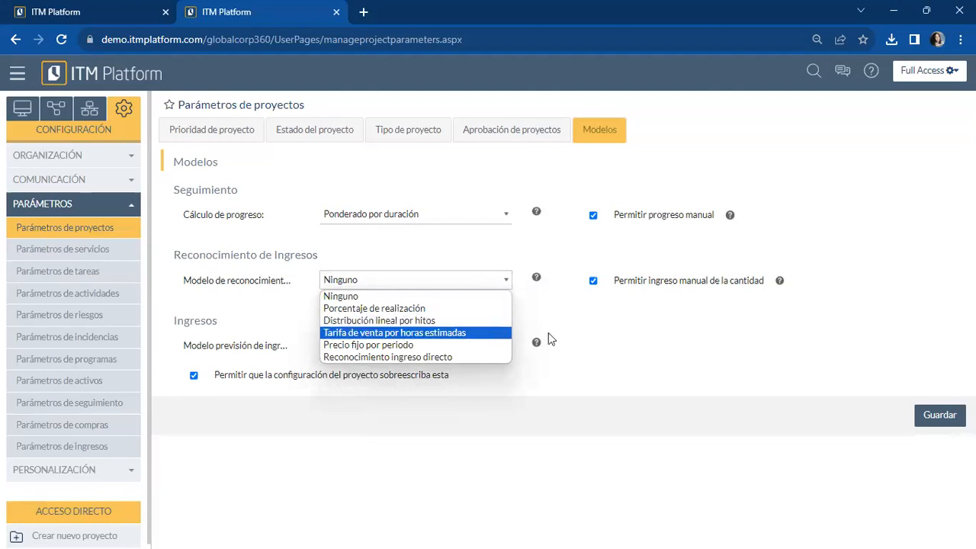
click(595, 383)
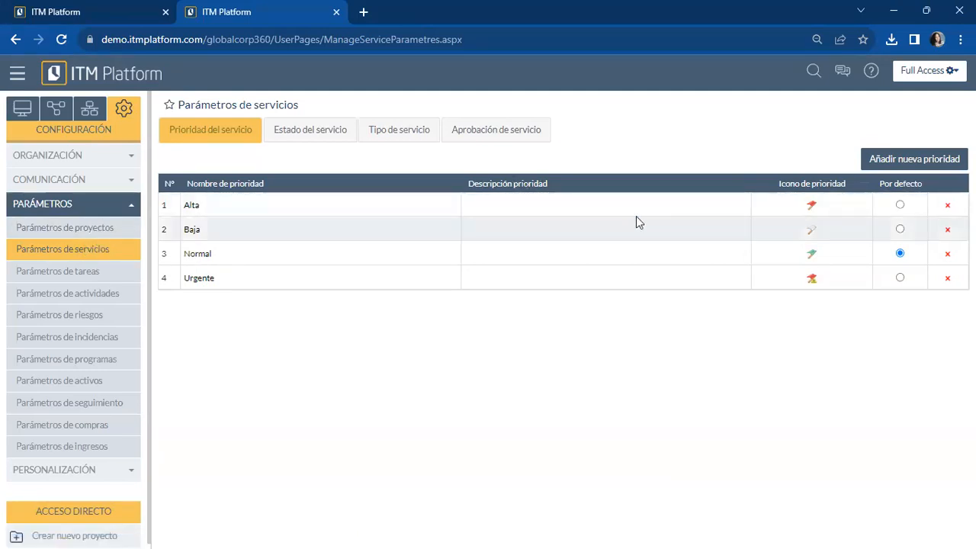
- Review the task parameters' priorities, states and types, and the priorities of the activity parameters
click(80, 274)
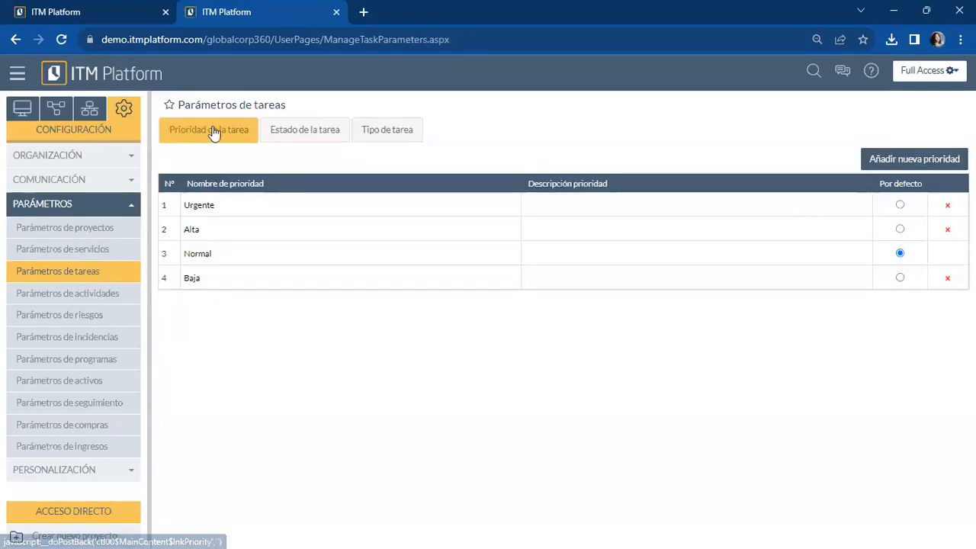
click(324, 134)
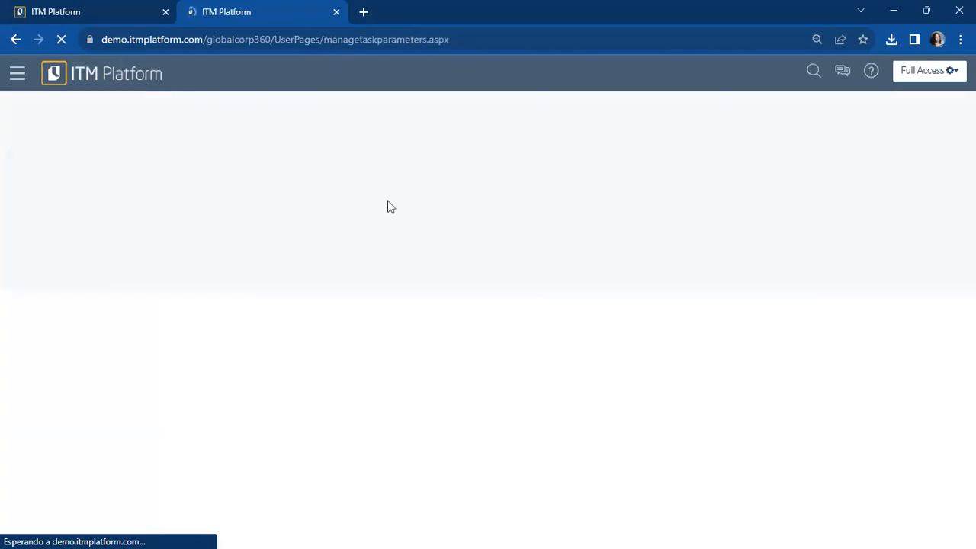
click(385, 134)
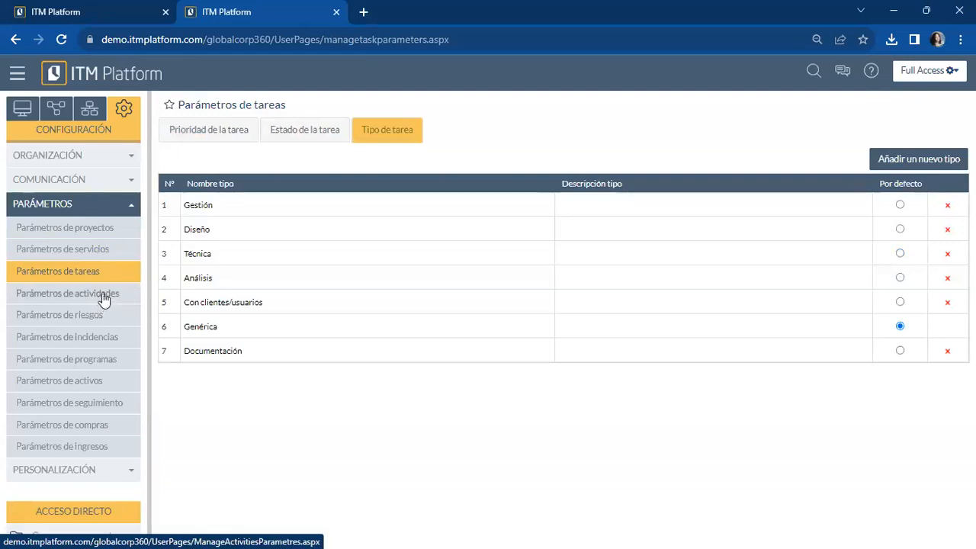
click(104, 296)
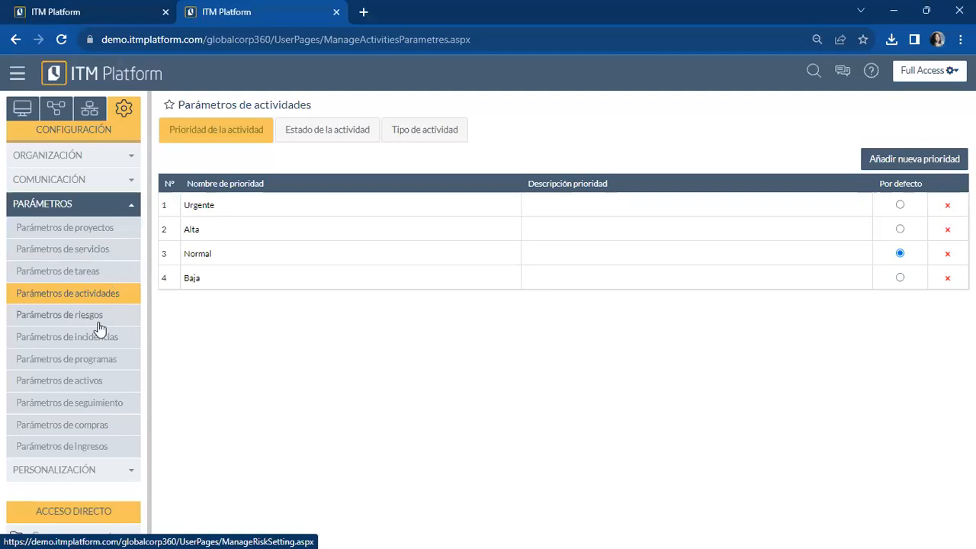
- Examine the risk parameters' levels, states and types, and the types and states of the incident parameters
click(38, 317)
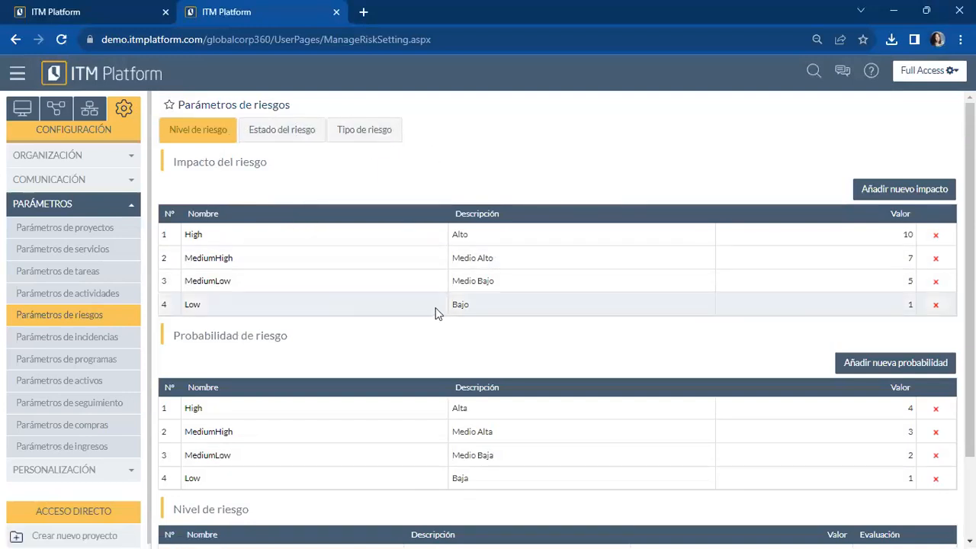
scroll(280, 240, down, 3)
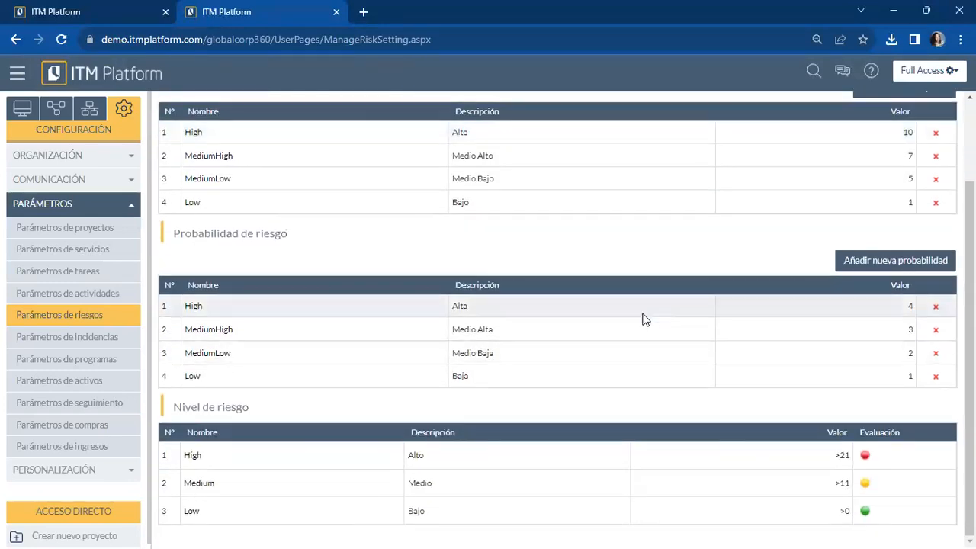
scroll(459, 458, up, 3)
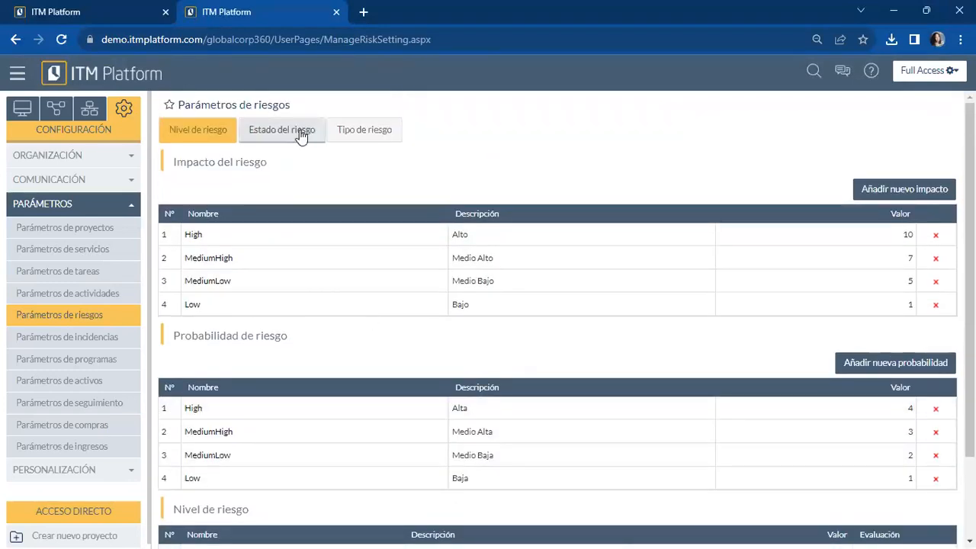
click(302, 135)
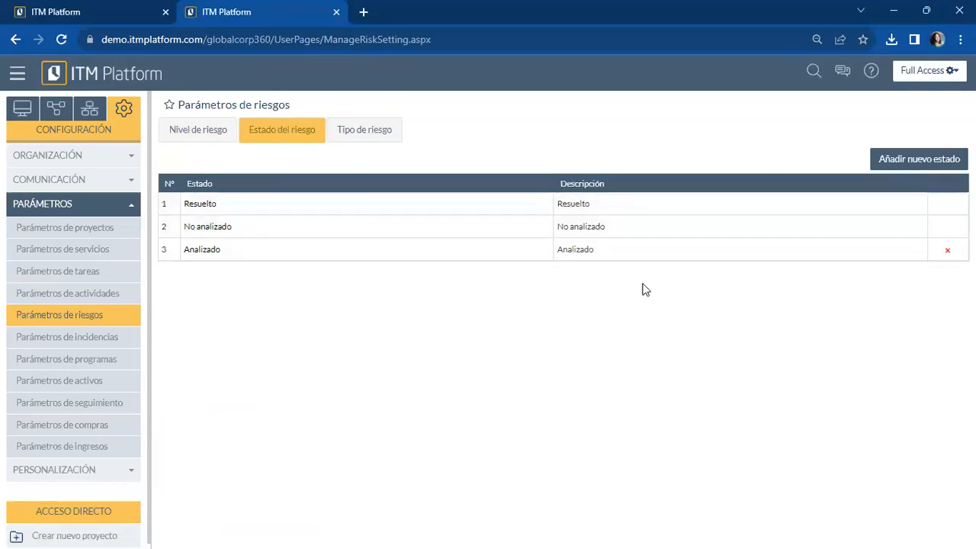
click(347, 135)
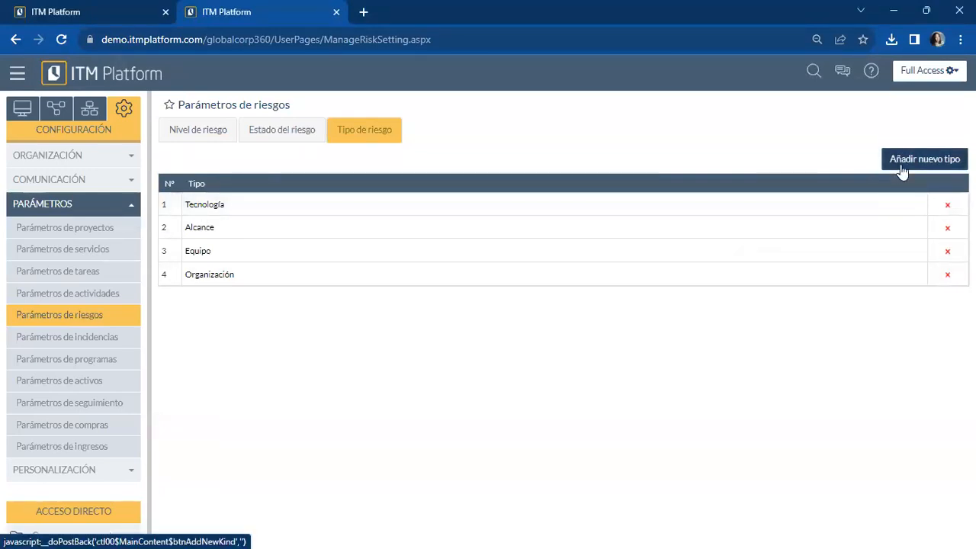
click(105, 340)
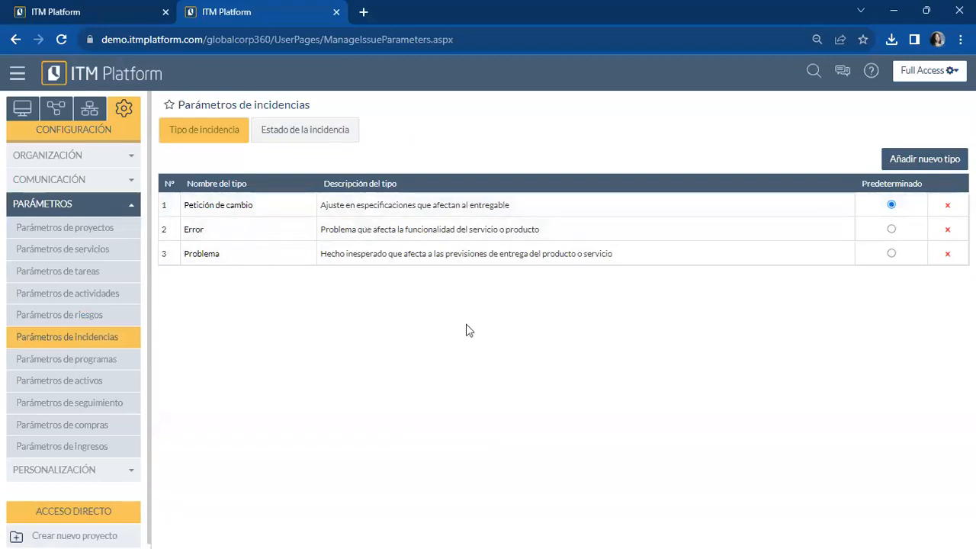
click(324, 136)
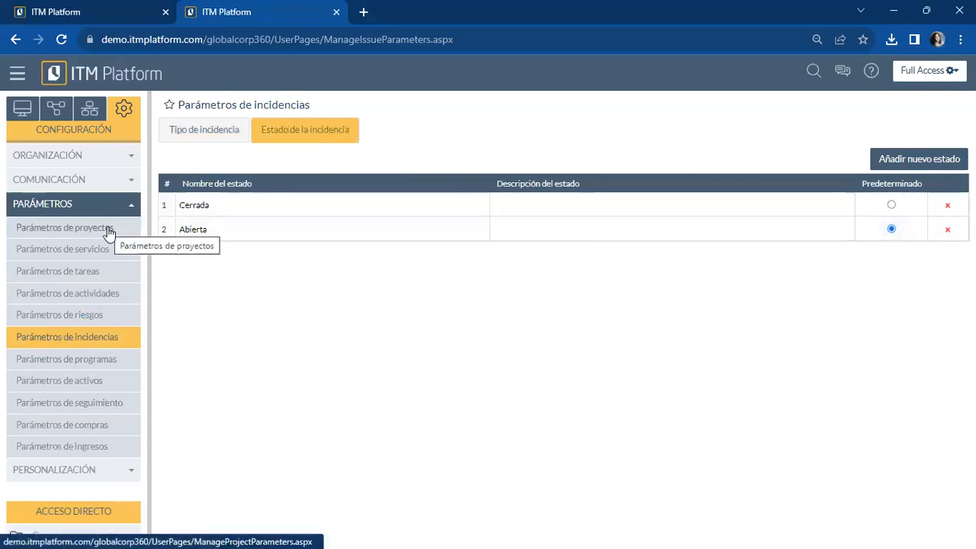
- Review the purchase types and states, including the Pagado state's real-value setting, and the revenue parameters' states
click(94, 429)
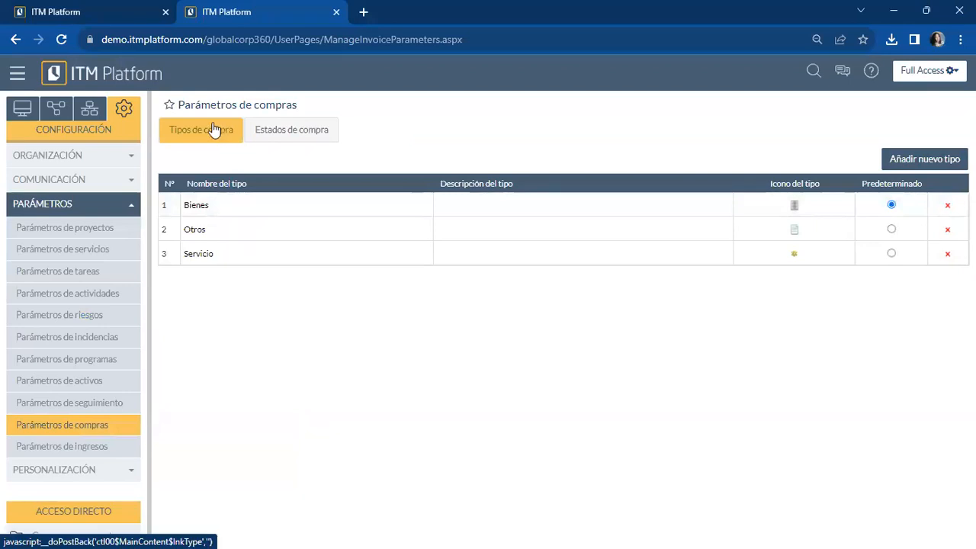
click(310, 132)
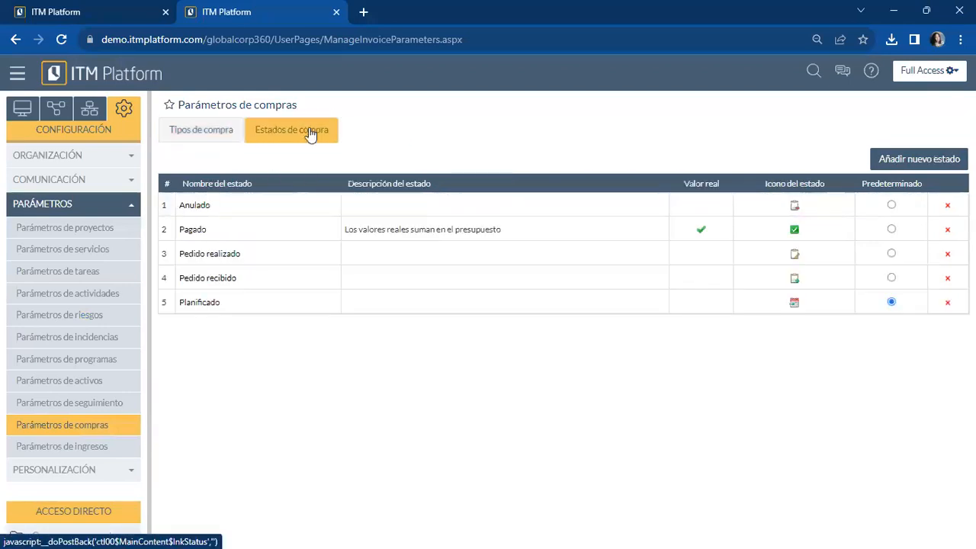
click(702, 228)
click(197, 231)
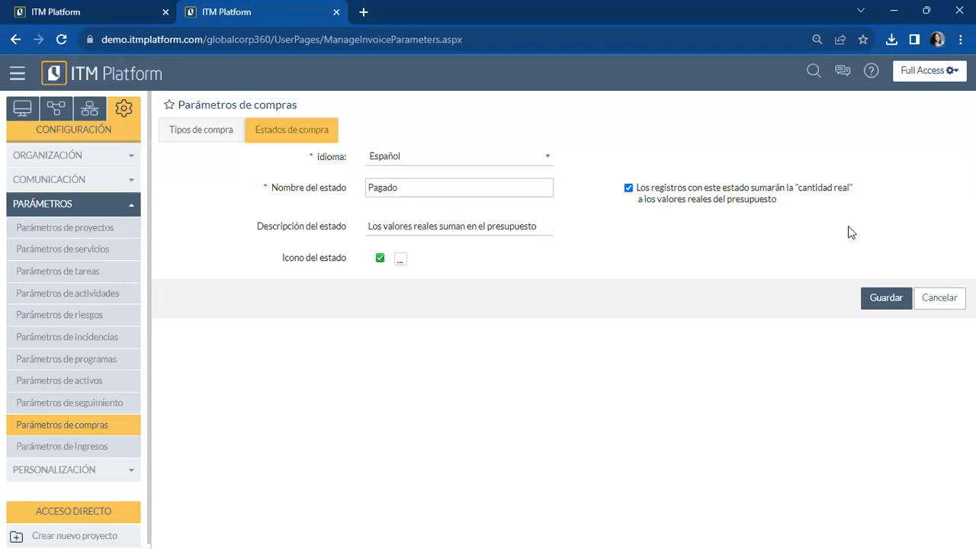
click(939, 299)
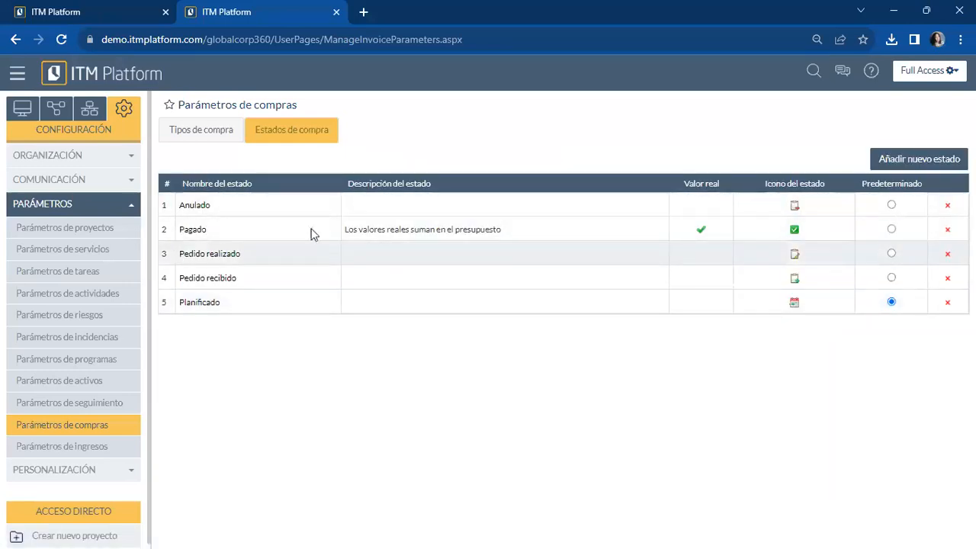
click(94, 448)
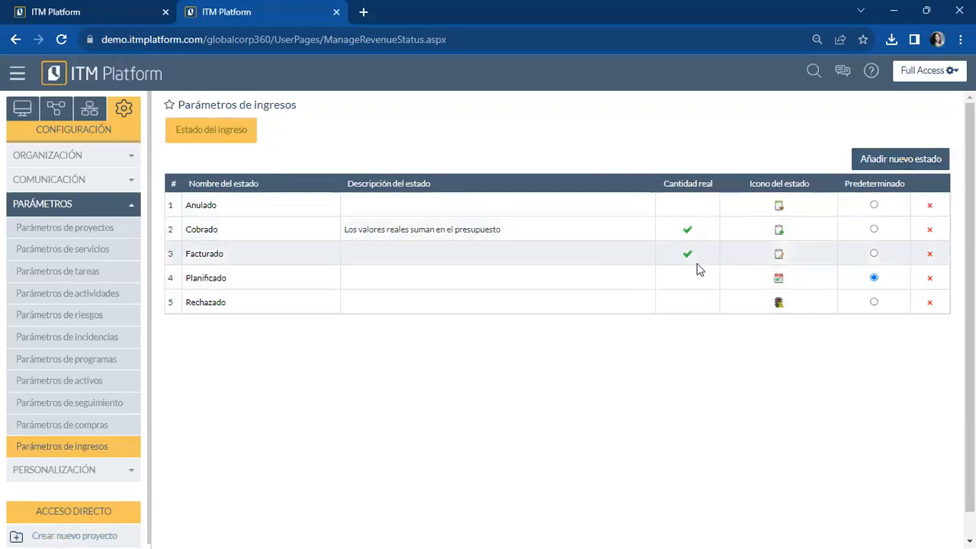
scroll(153, 523, down, 1)
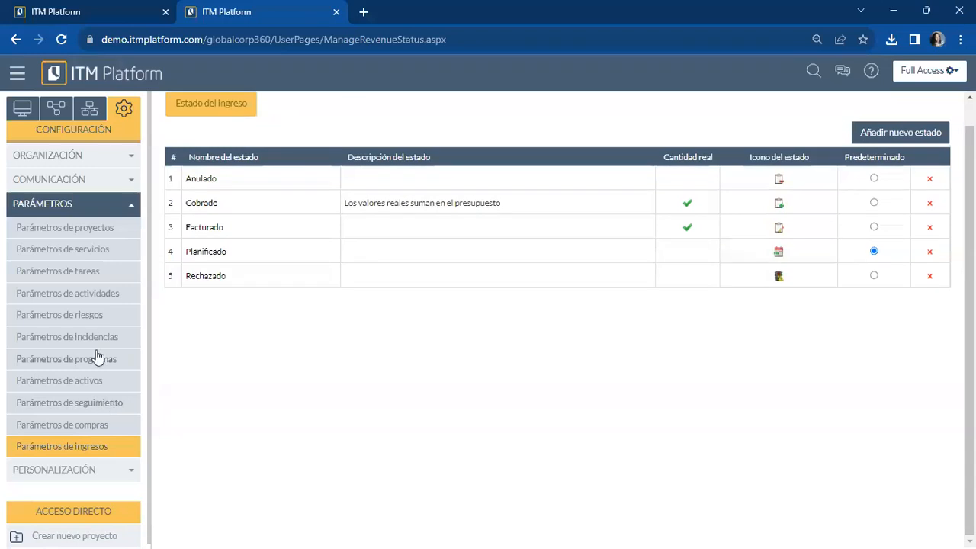
- Show the custom fields of the Proyectos entity and check which other entities are available
click(126, 473)
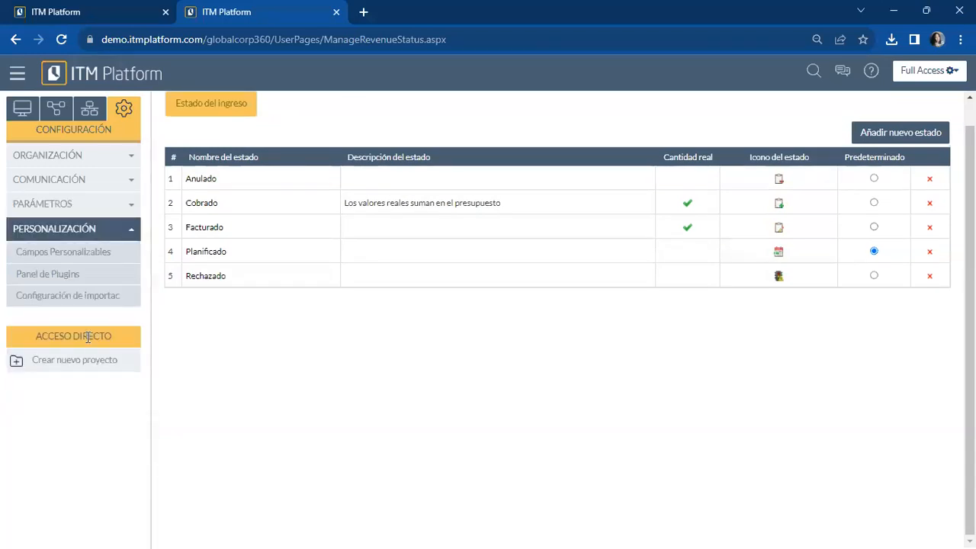
click(90, 259)
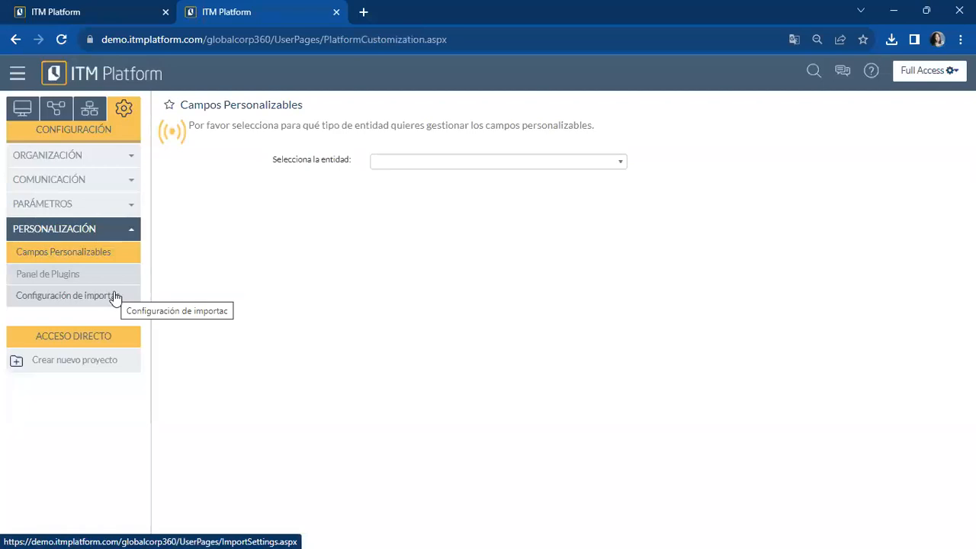
click(512, 163)
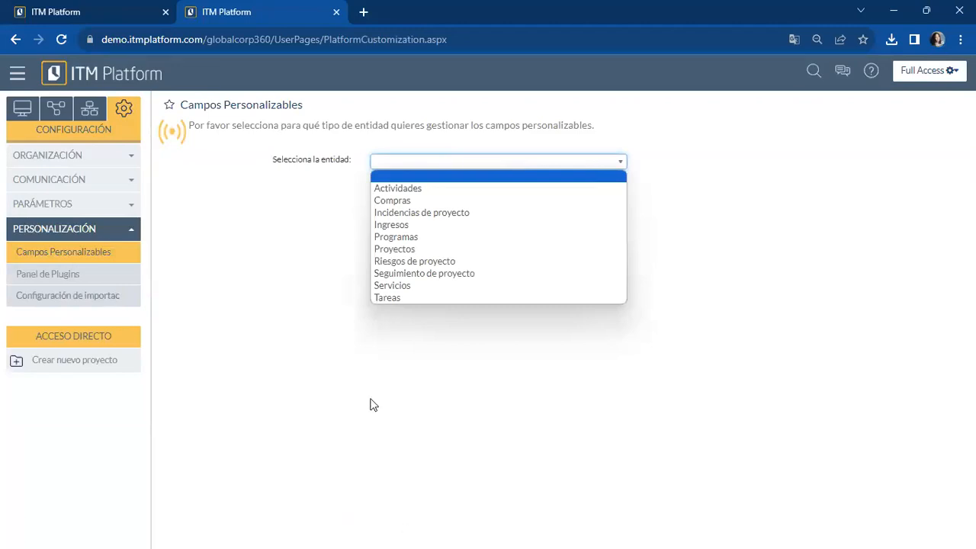
click(414, 249)
click(463, 161)
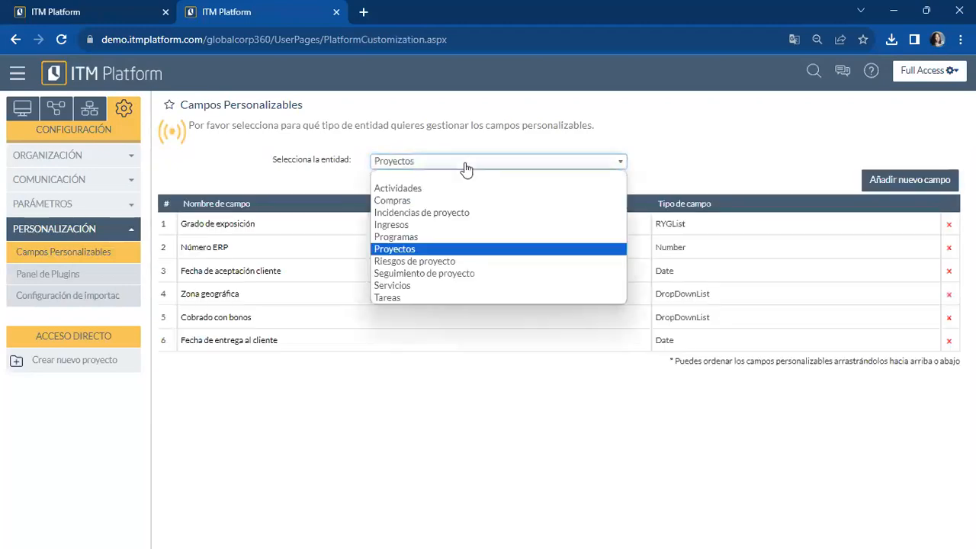
click(450, 462)
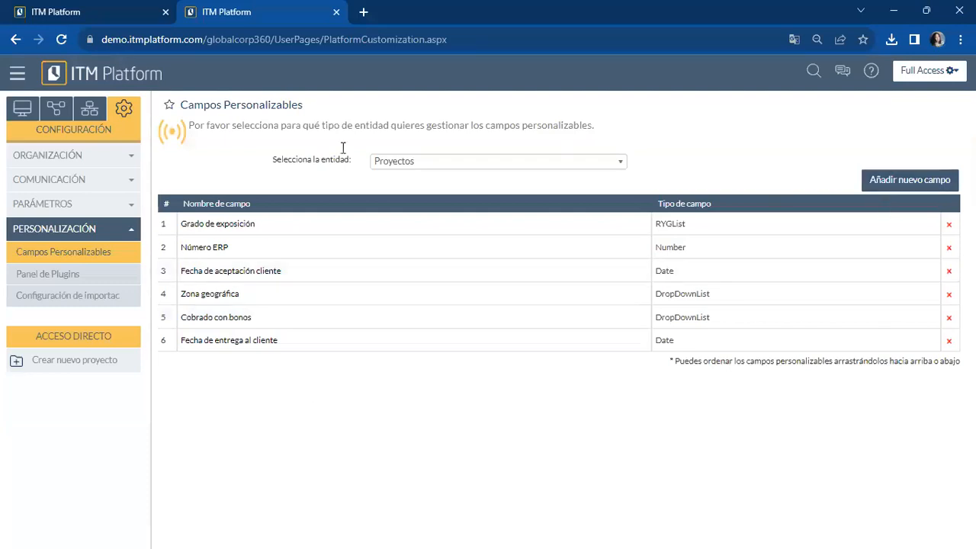
- Inspect the settings of the Fecha de aceptación cliente custom field and leave them without saving
click(251, 273)
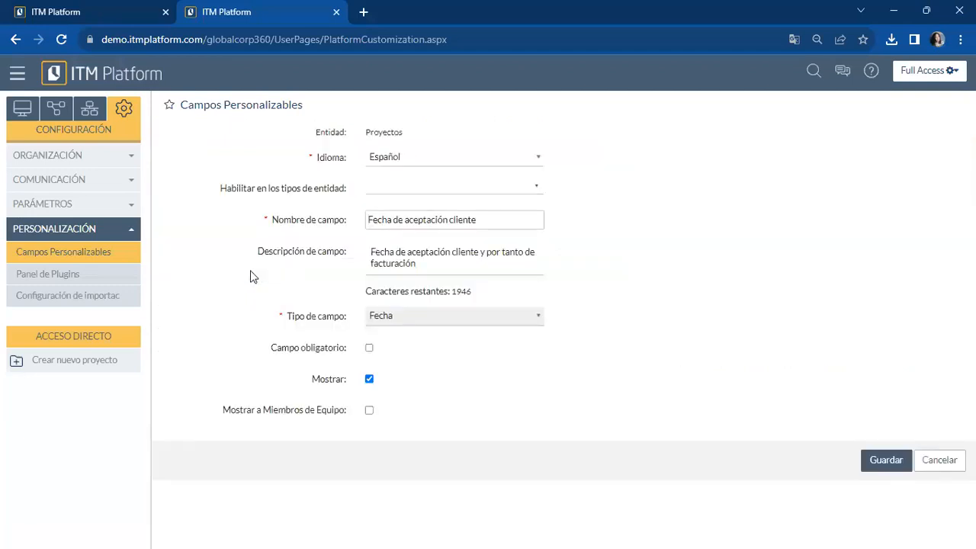
click(488, 259)
click(574, 266)
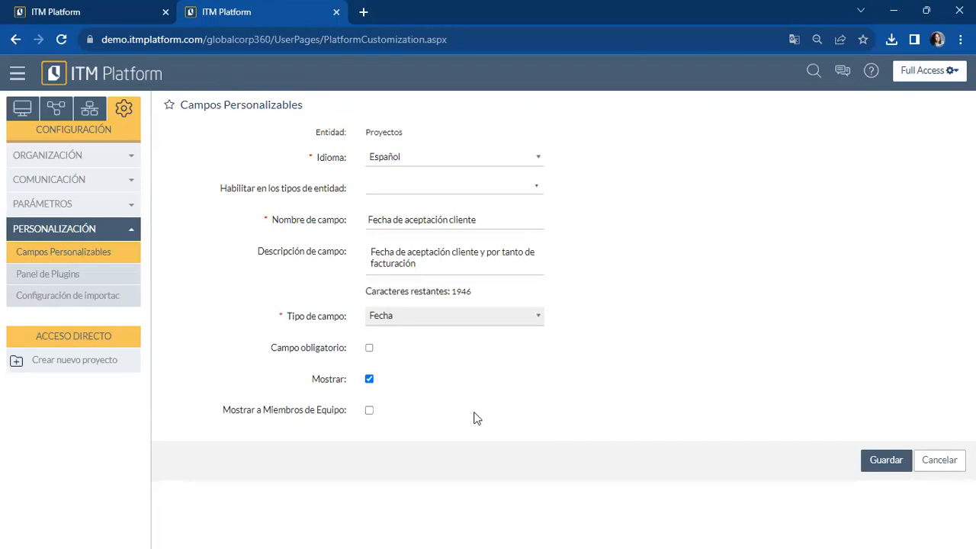
click(940, 461)
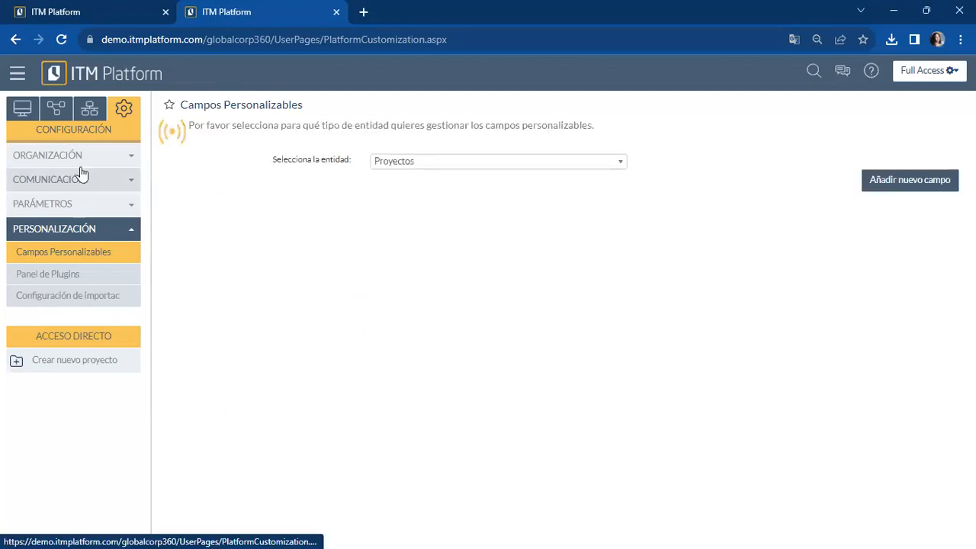
- Leave the custom fields configuration and open the Nueva línea producto project from Mis proyectos
click(31, 110)
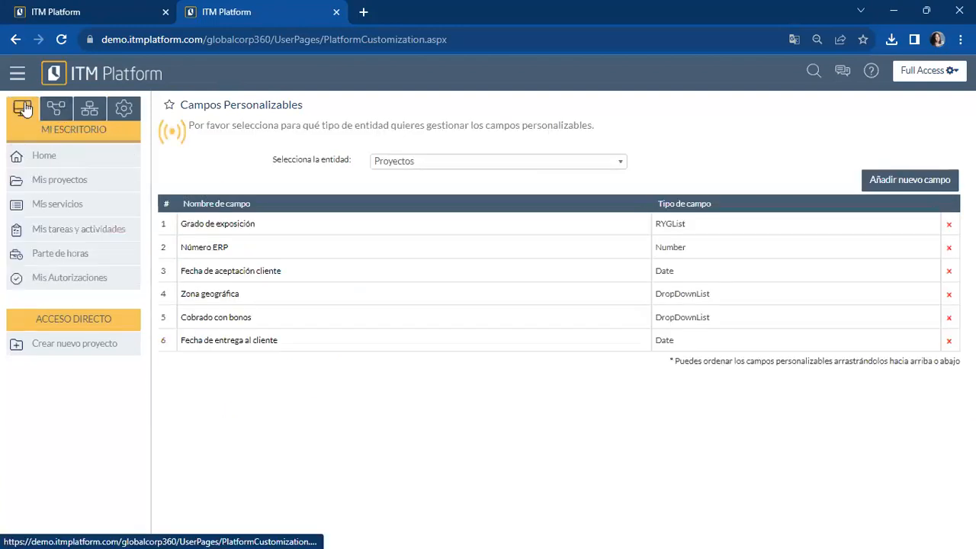
click(64, 181)
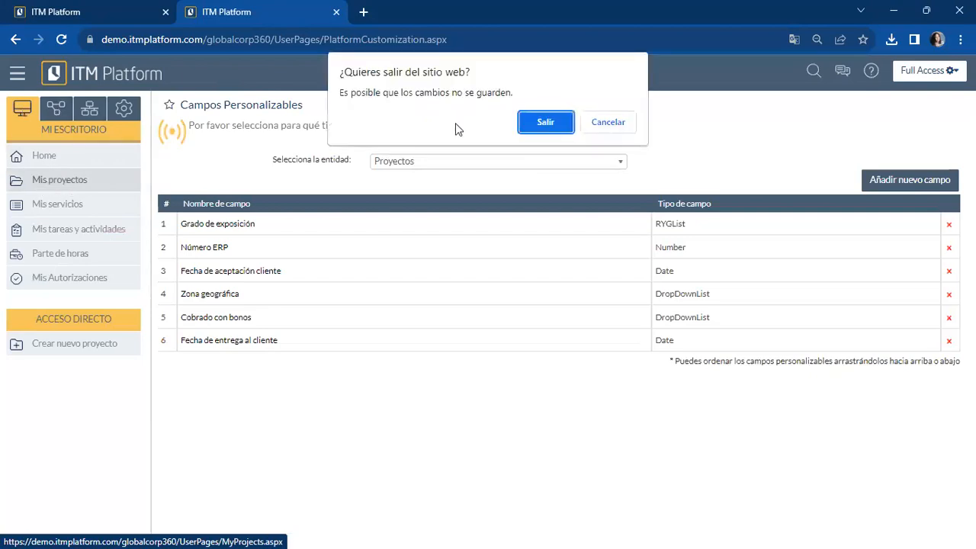
click(543, 123)
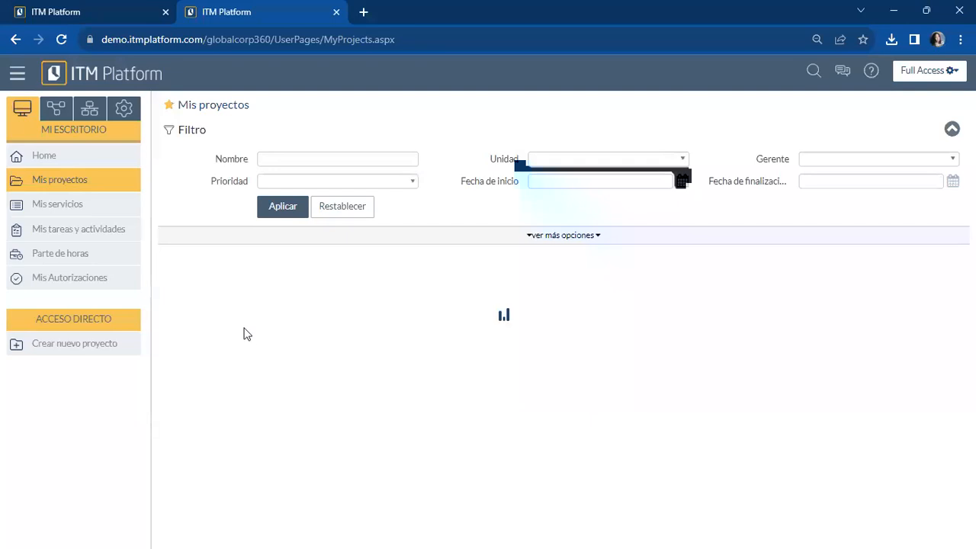
click(250, 326)
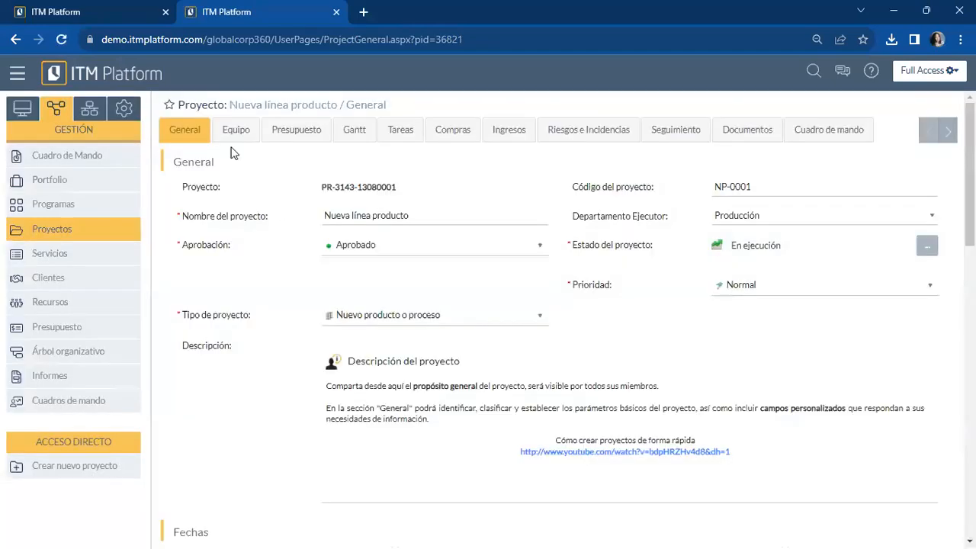
- Set the project's custom field Fecha de entrega al cliente to 13-09-2023 and save the project
scroll(419, 342, down, 10)
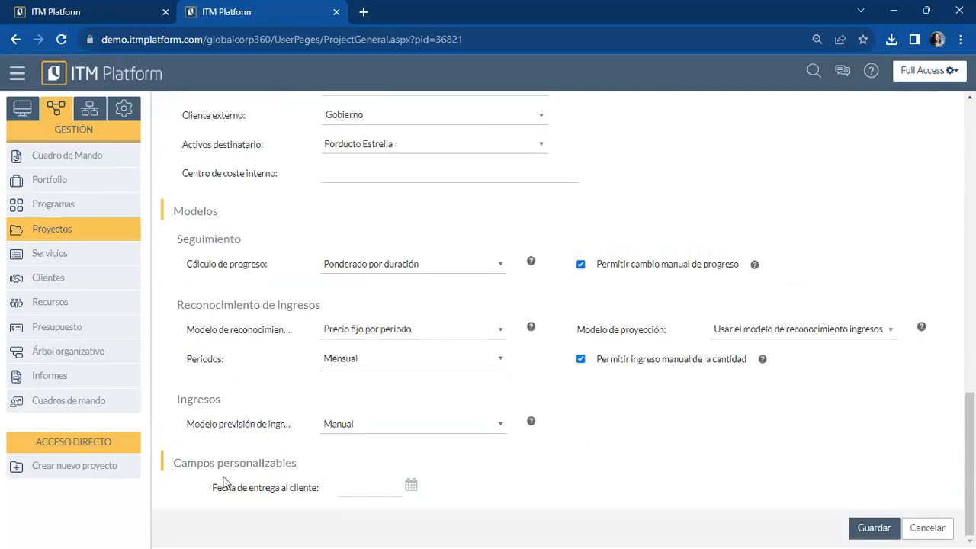
drag(206, 466, 278, 478)
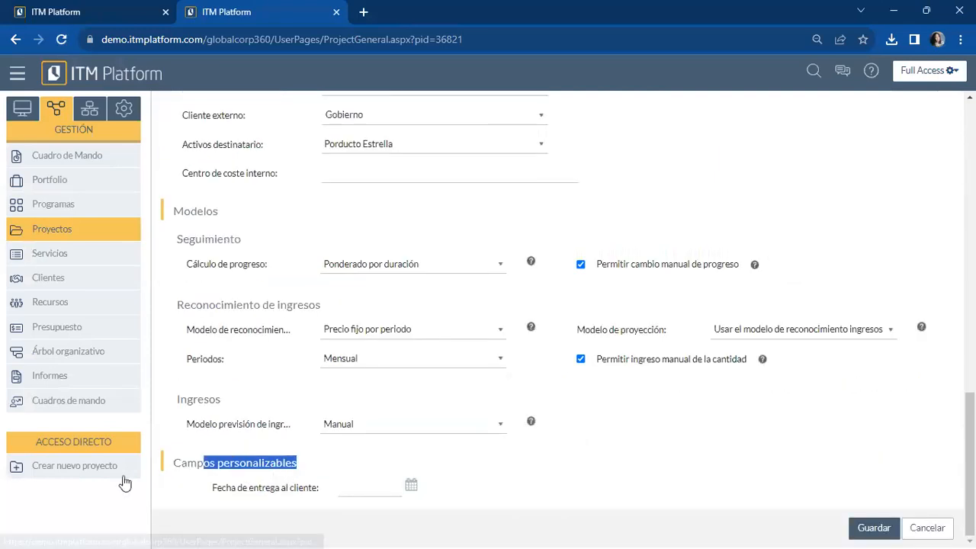
click(371, 489)
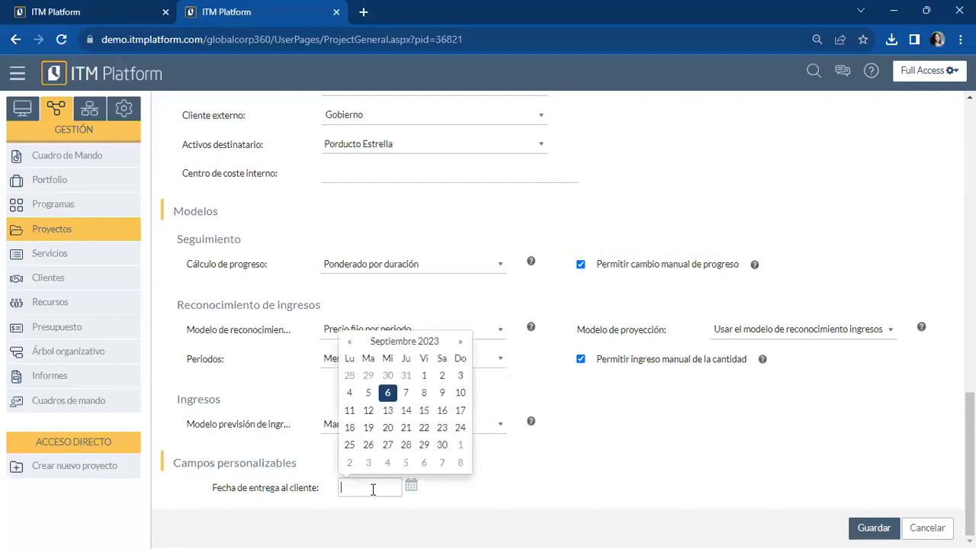
click(387, 410)
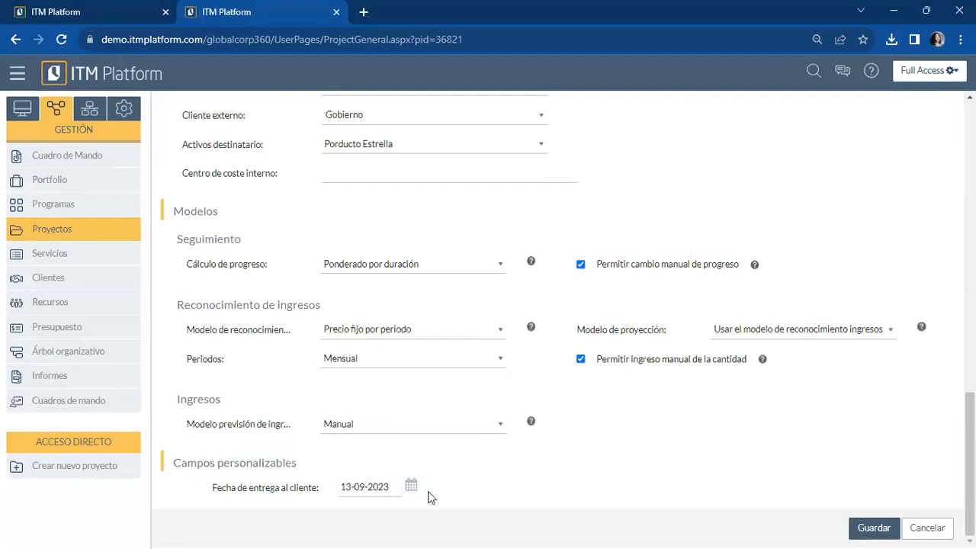
click(874, 529)
click(134, 118)
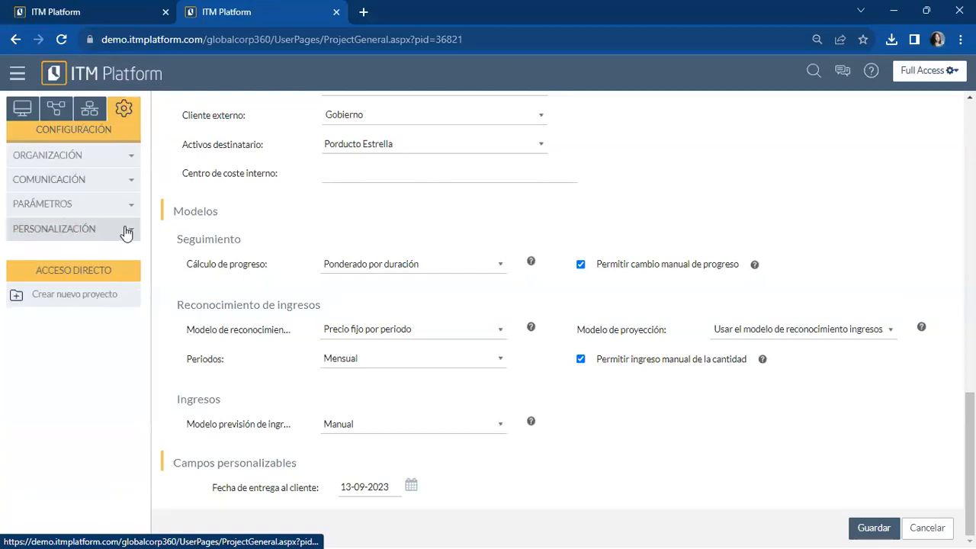
click(126, 202)
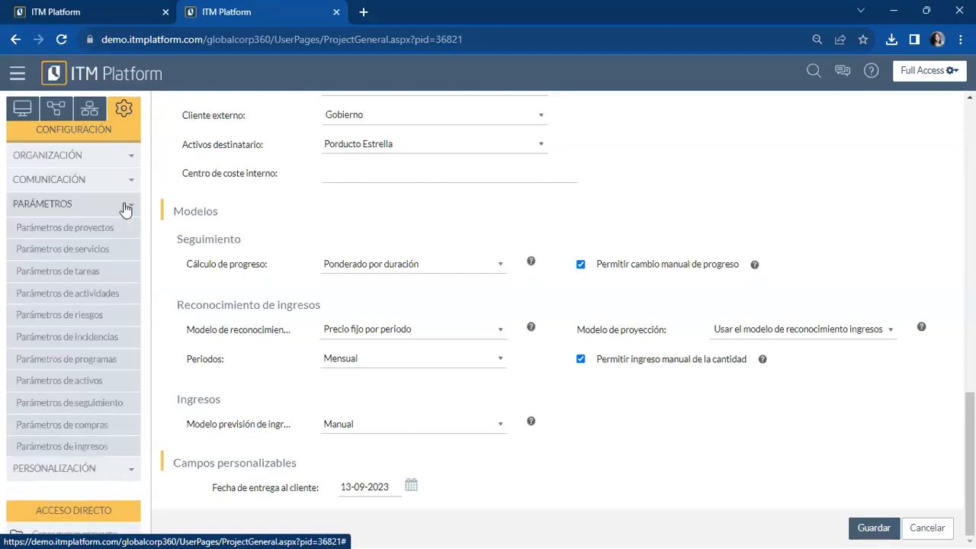
click(127, 206)
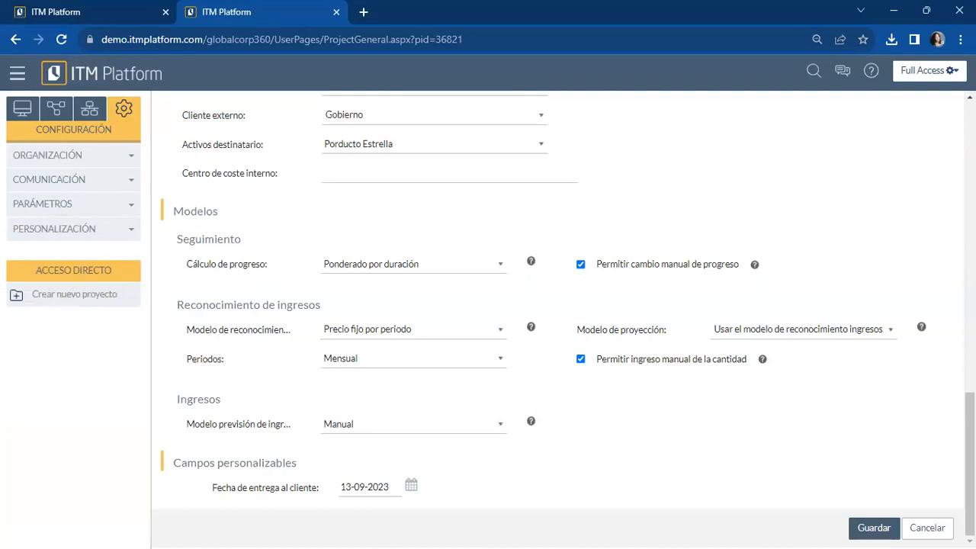